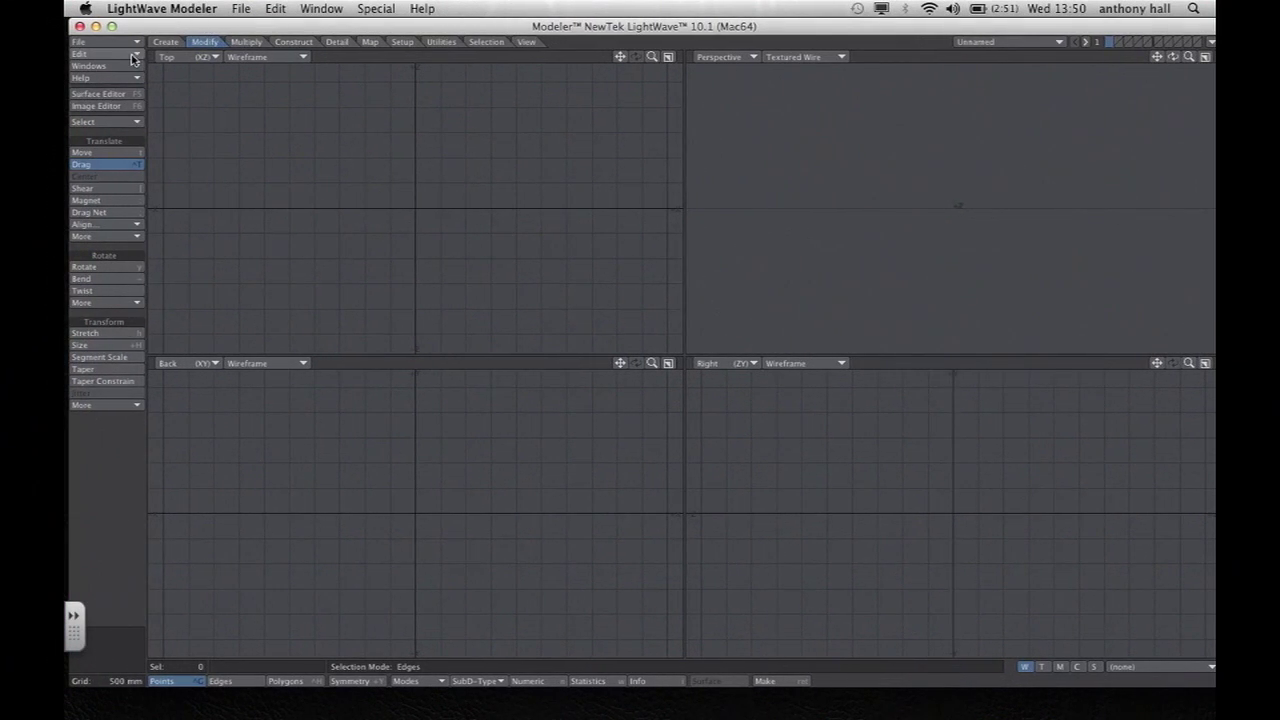
# Set the content directory to the LW_fish folder on the Desktop.
pyautogui.click(131, 55)
pyautogui.click(110, 90)
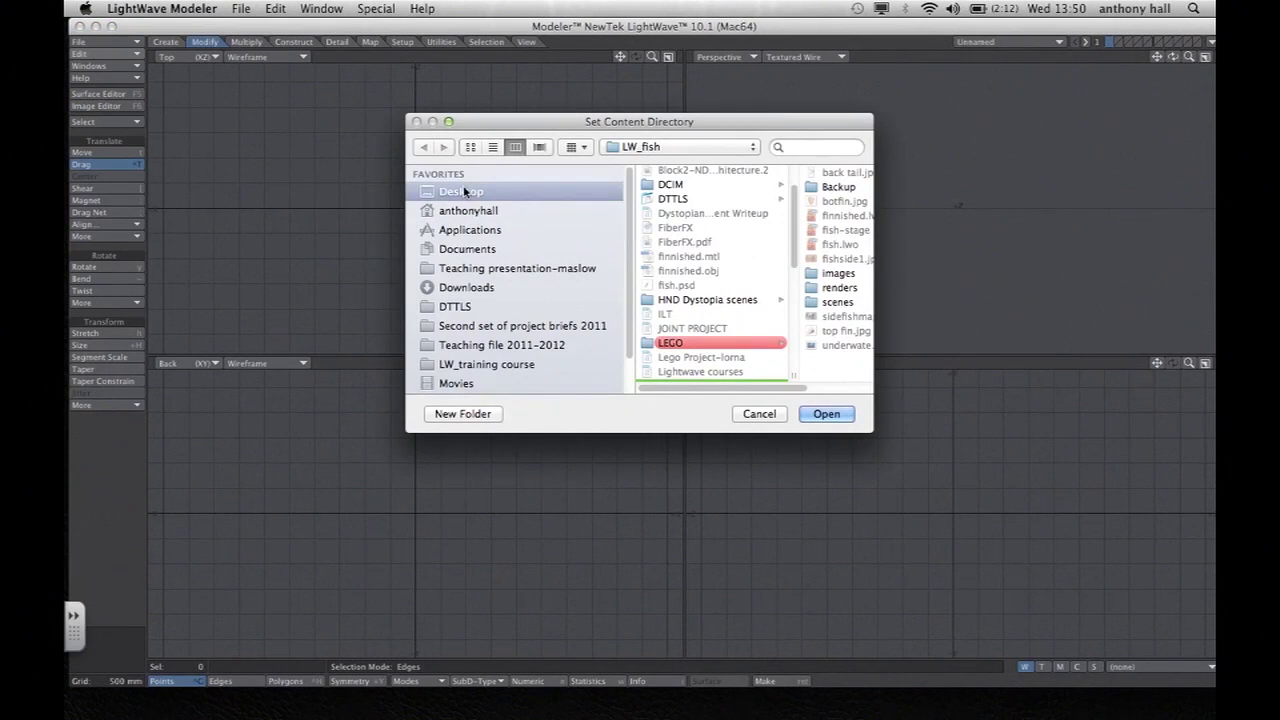
pyautogui.click(462, 191)
pyautogui.scroll(-5, 666, 286)
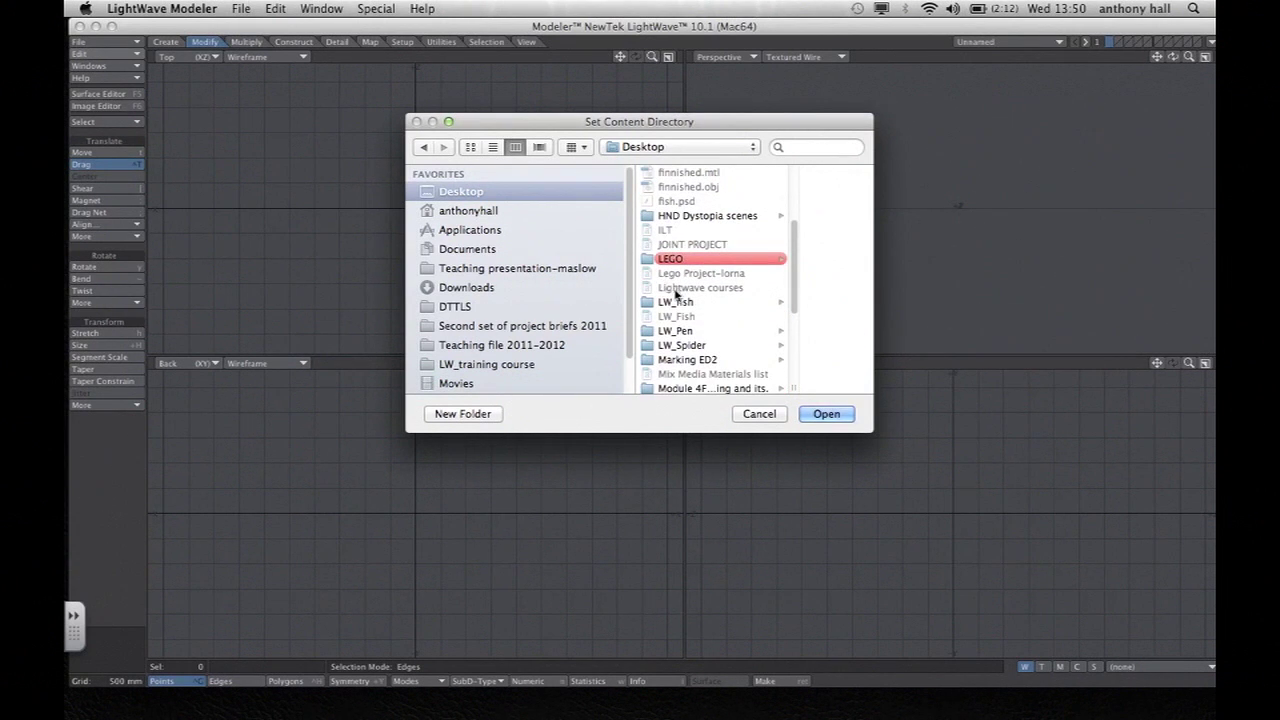
pyautogui.click(675, 301)
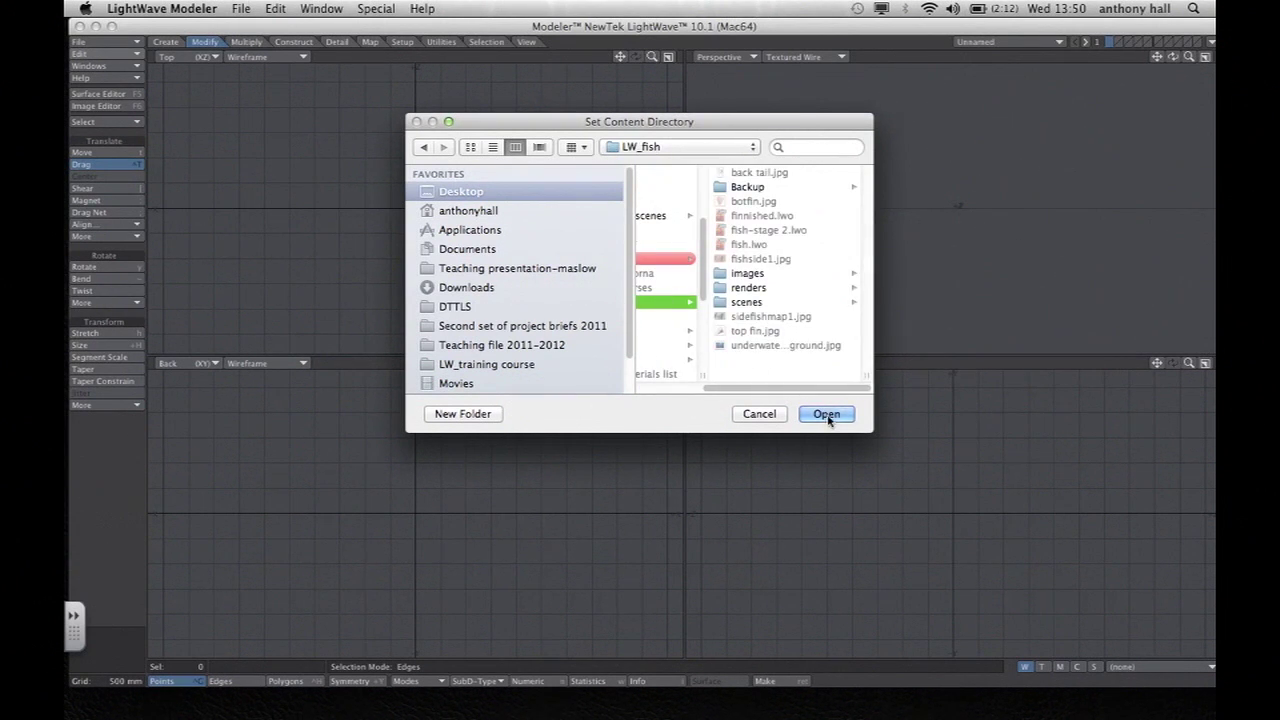
pyautogui.click(827, 416)
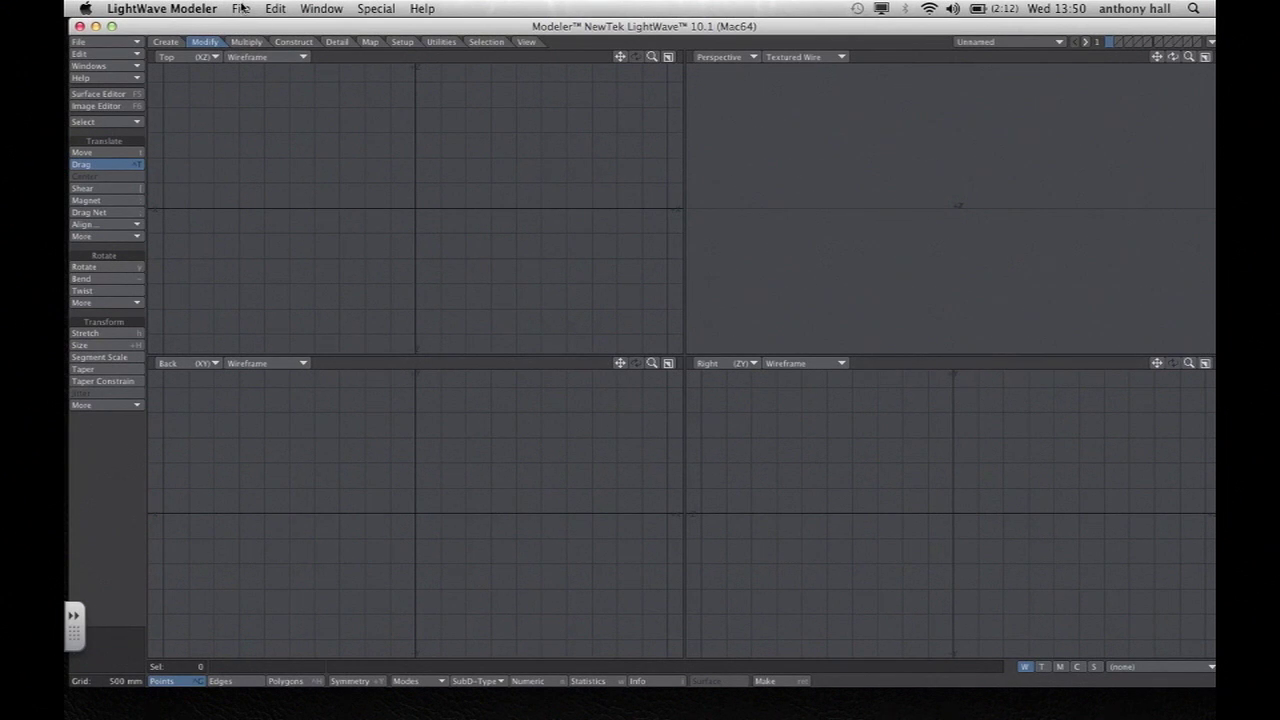
# Load cartoon-fish-barb-1.jpg from the images folder as the Right viewport's backdrop and turn off its inversion.
pyautogui.click(117, 55)
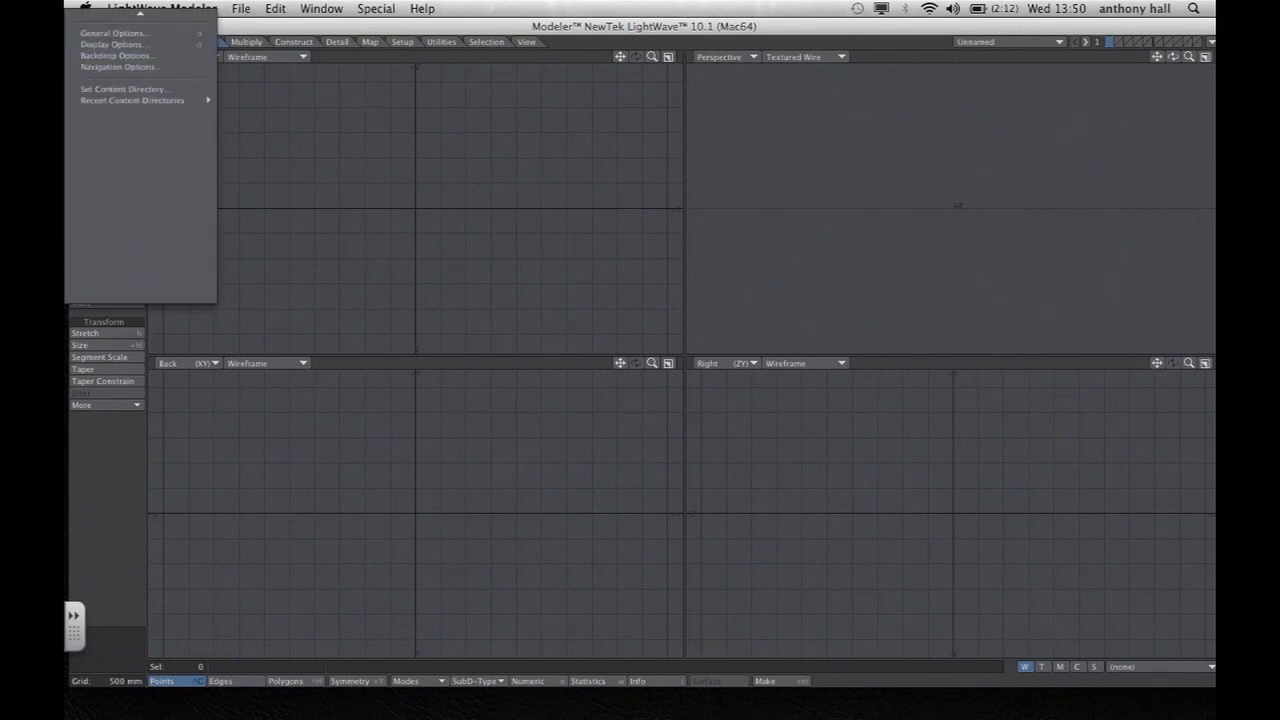
pyautogui.click(140, 91)
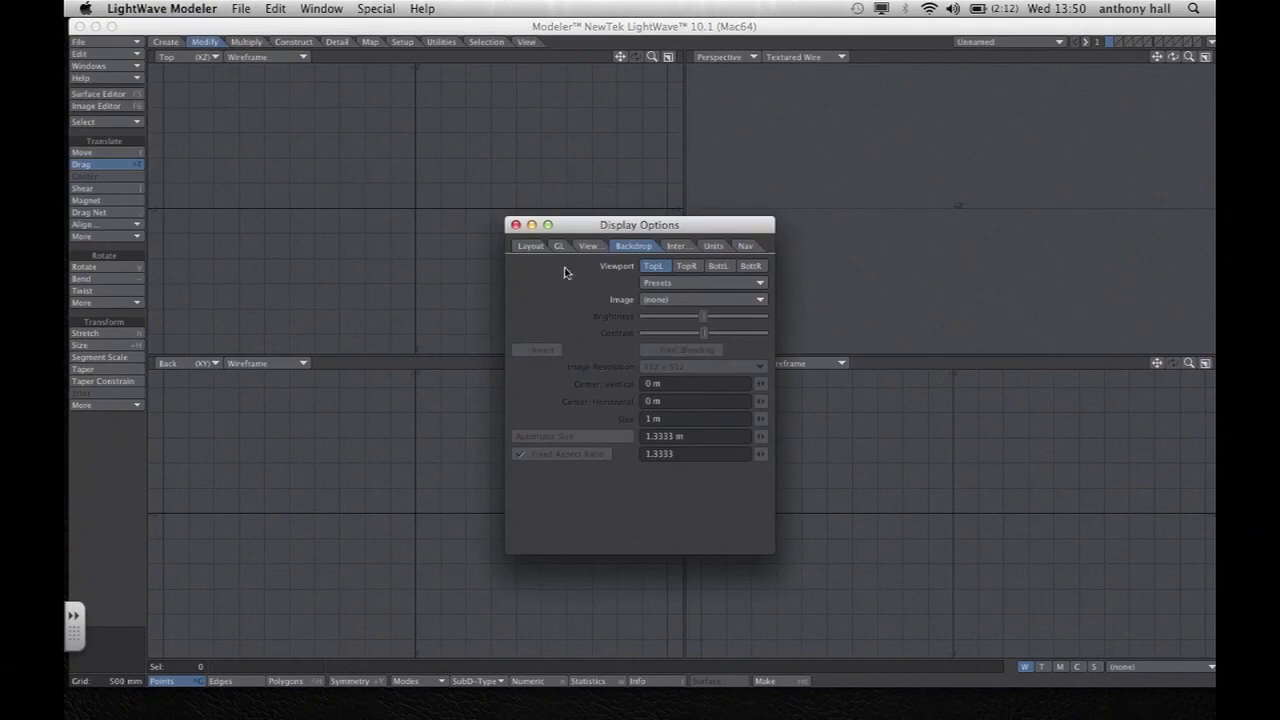
pyautogui.click(752, 266)
pyautogui.click(671, 301)
pyautogui.click(676, 322)
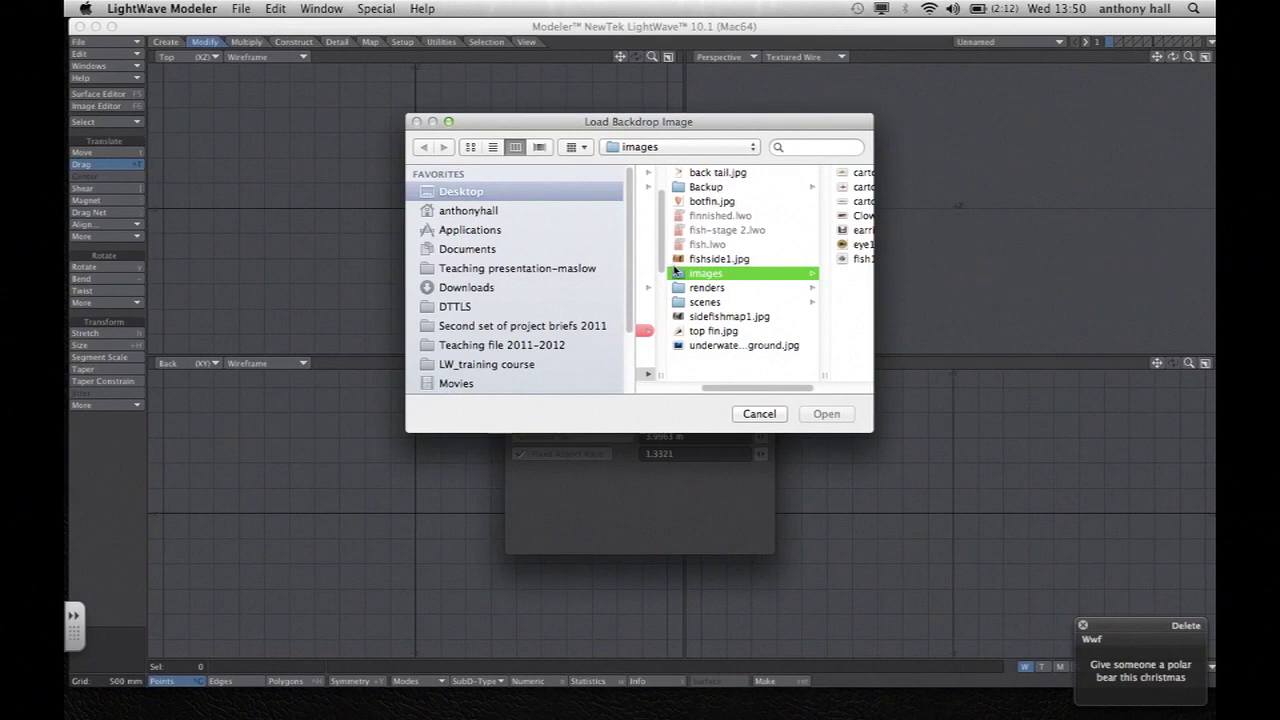
pyautogui.click(850, 187)
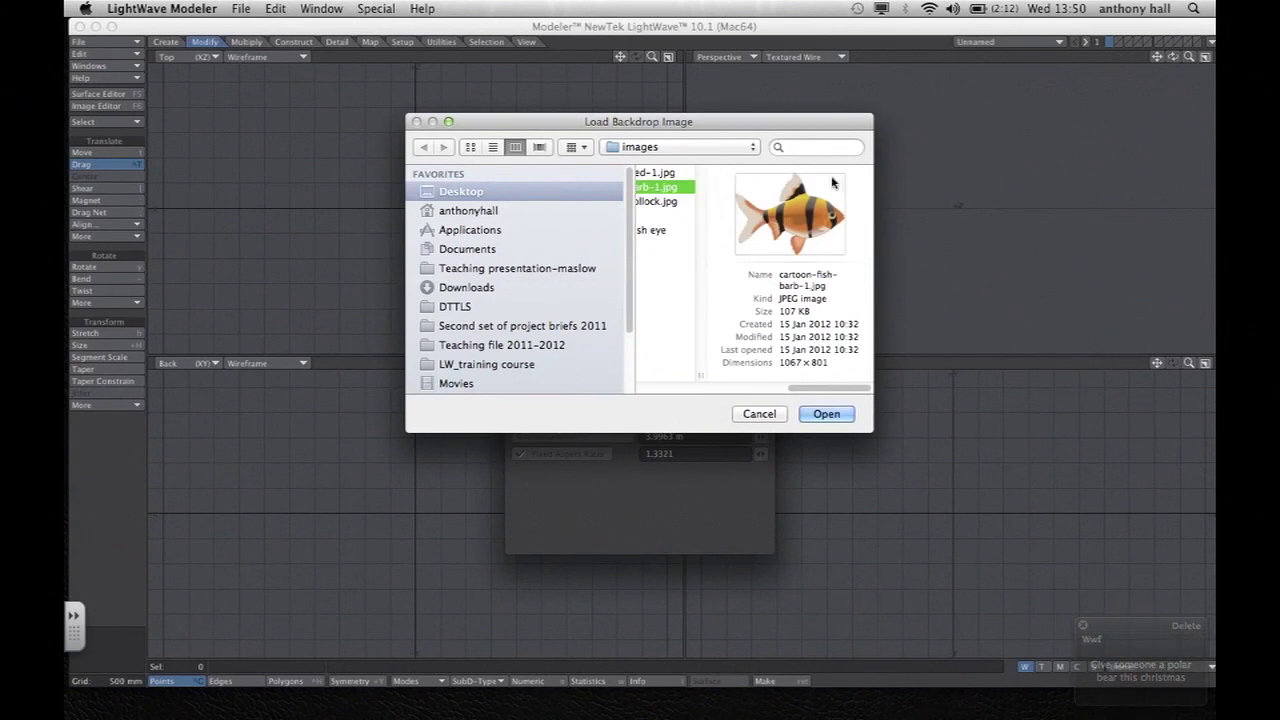
pyautogui.click(826, 414)
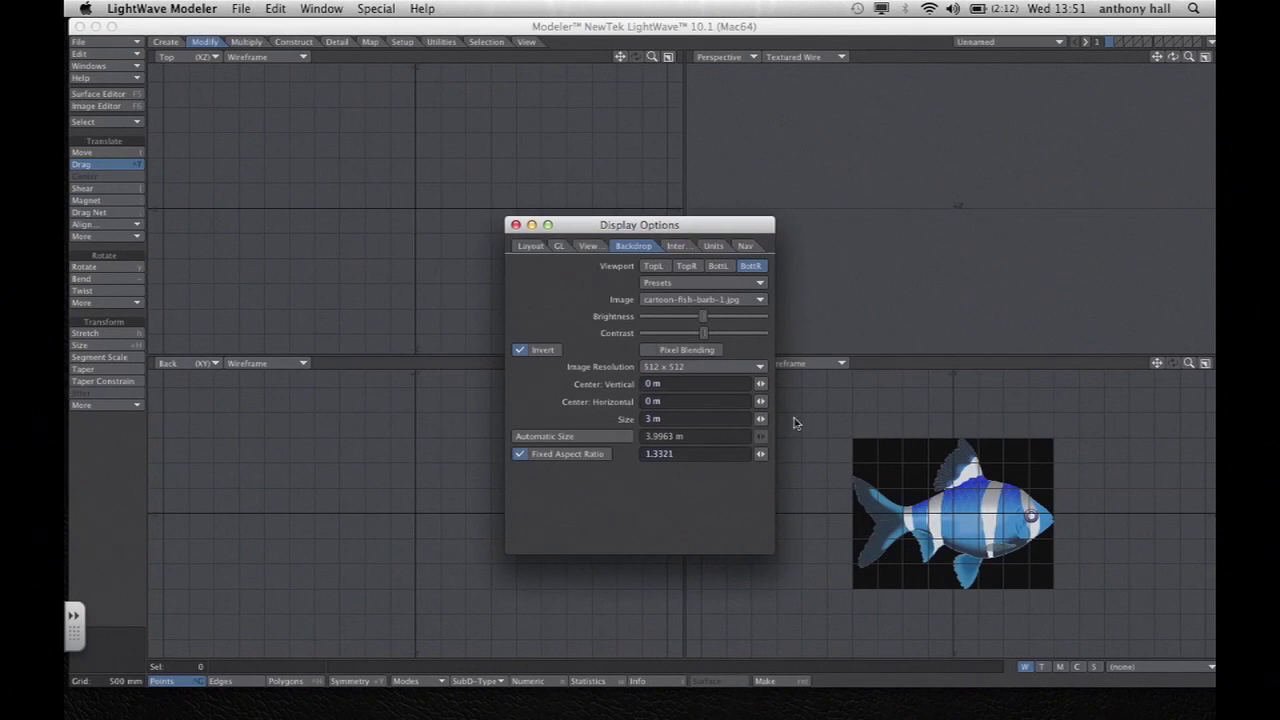
pyautogui.click(520, 350)
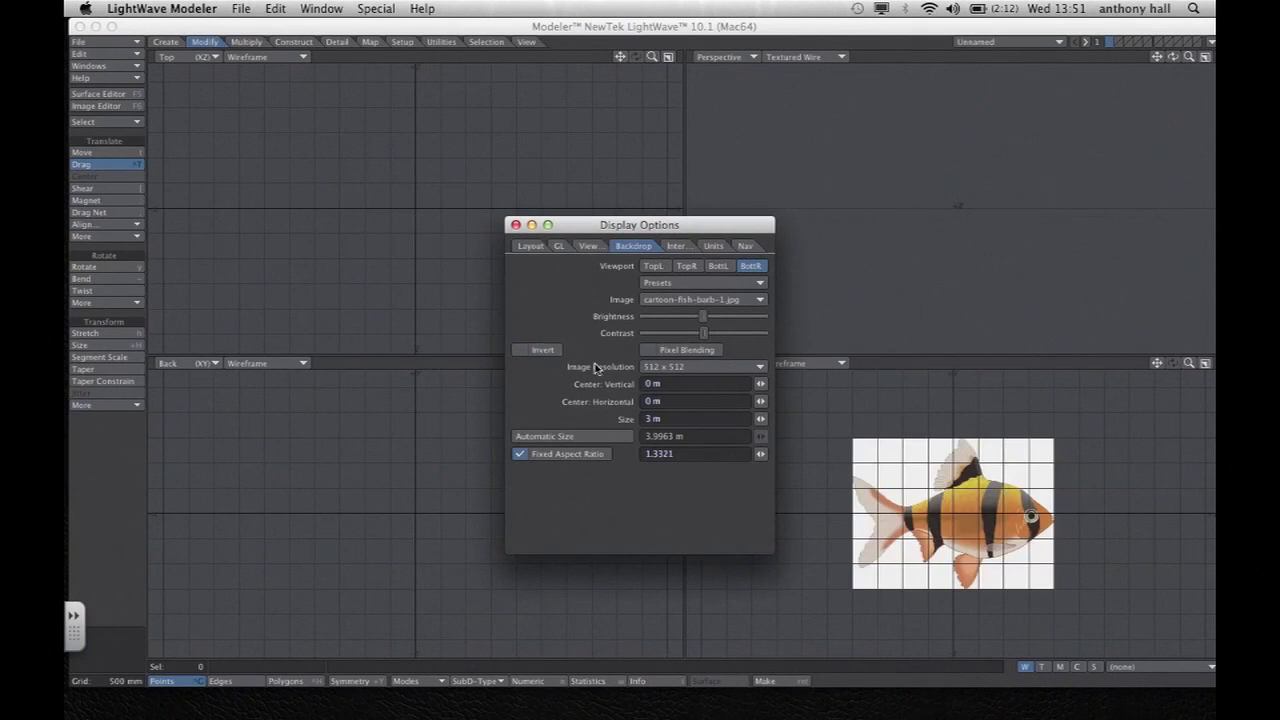
pyautogui.moveTo(660, 419); pyautogui.dragTo(628, 421)
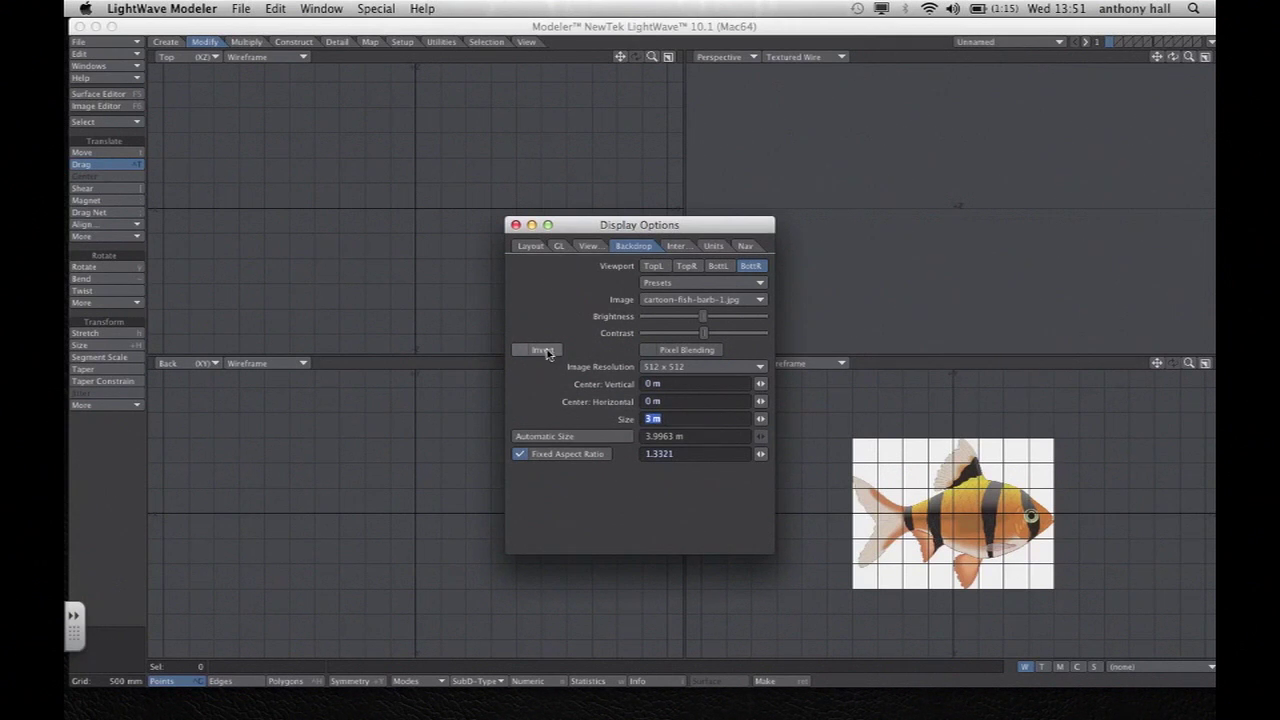
pyautogui.click(515, 225)
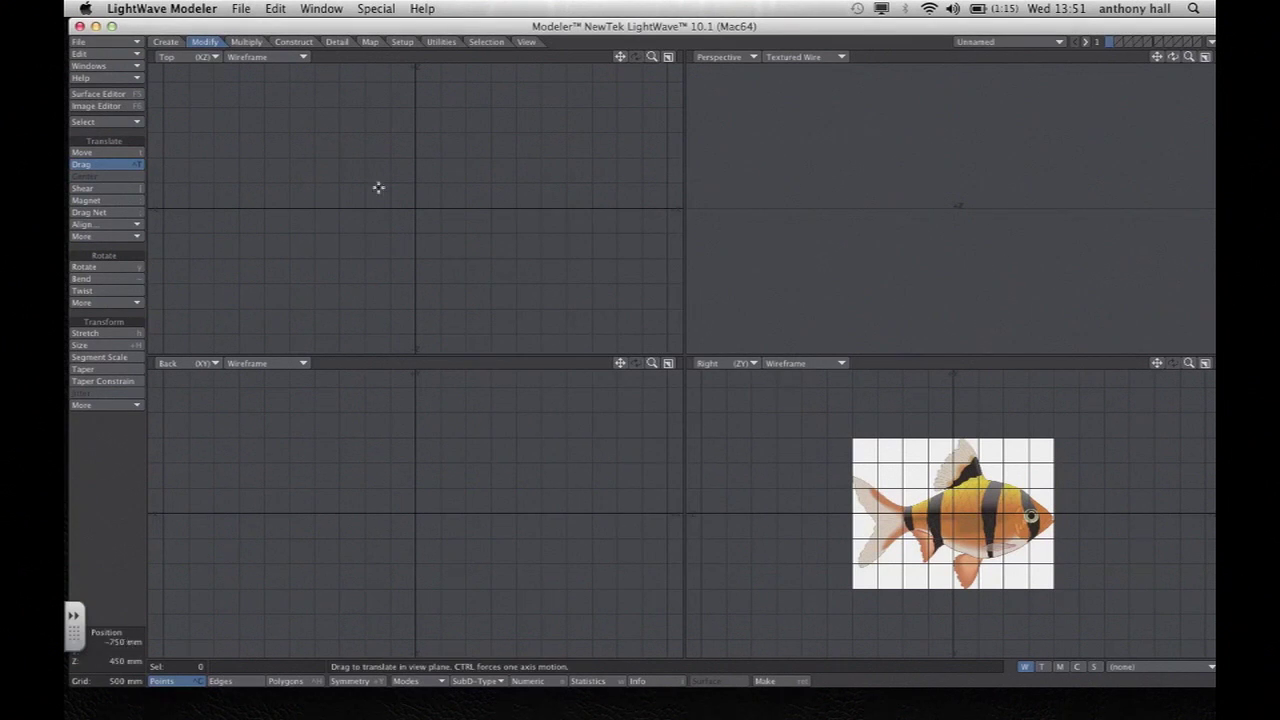
# Draw a box around the fish's body in the Right view, about 1.7 m high and 2.75 m deep.
pyautogui.click(166, 41)
pyautogui.click(84, 152)
pyautogui.moveTo(910, 470); pyautogui.dragTo(1052, 561)
pyautogui.moveTo(979, 469); pyautogui.dragTo(979, 474)
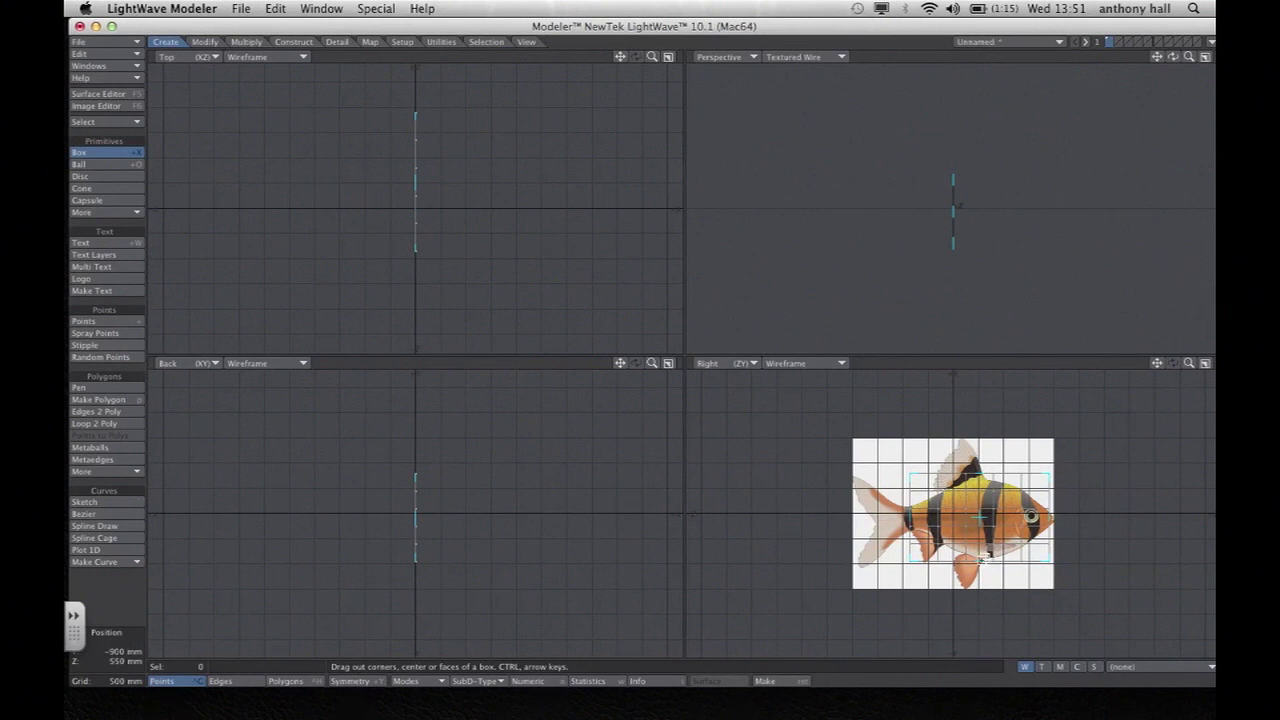
pyautogui.moveTo(984, 558); pyautogui.dragTo(984, 553)
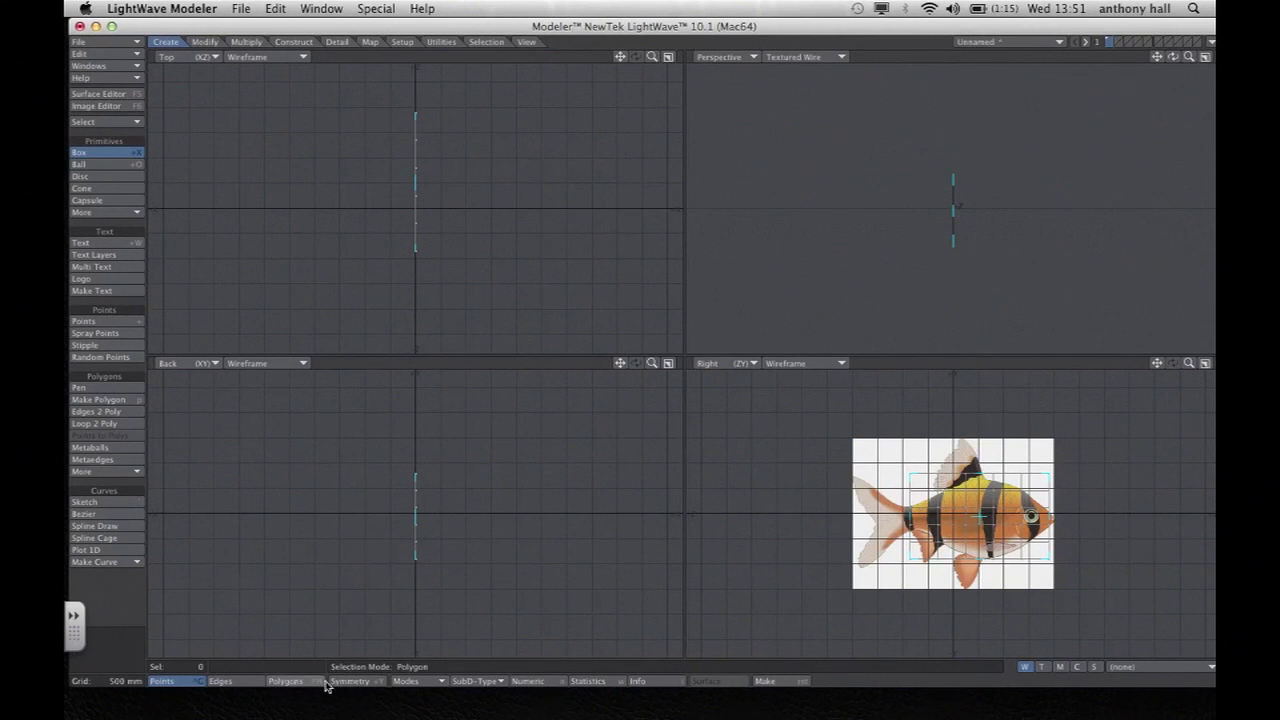
# Widen the box to about 600 mm in the Top view, with 1, 5 and 5 segments in X, Y and Z, and finish it.
pyautogui.click(530, 682)
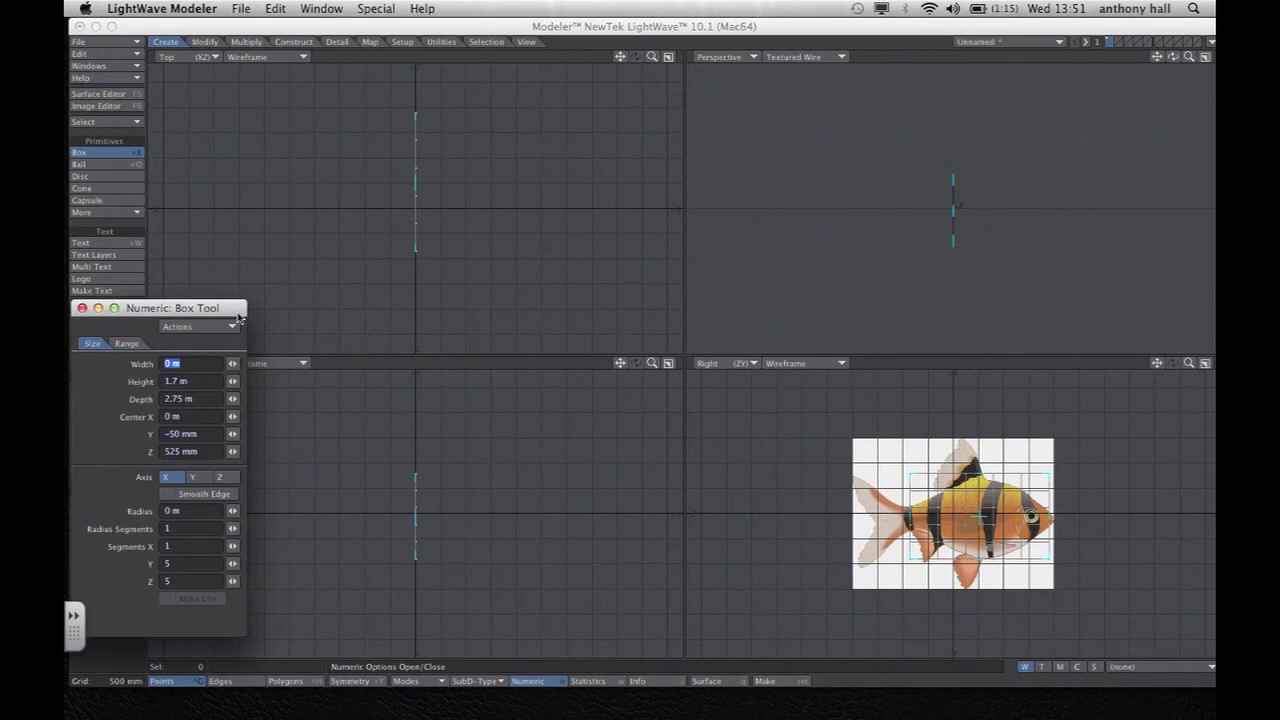
pyautogui.moveTo(238, 317); pyautogui.dragTo(333, 242)
pyautogui.click(252, 473)
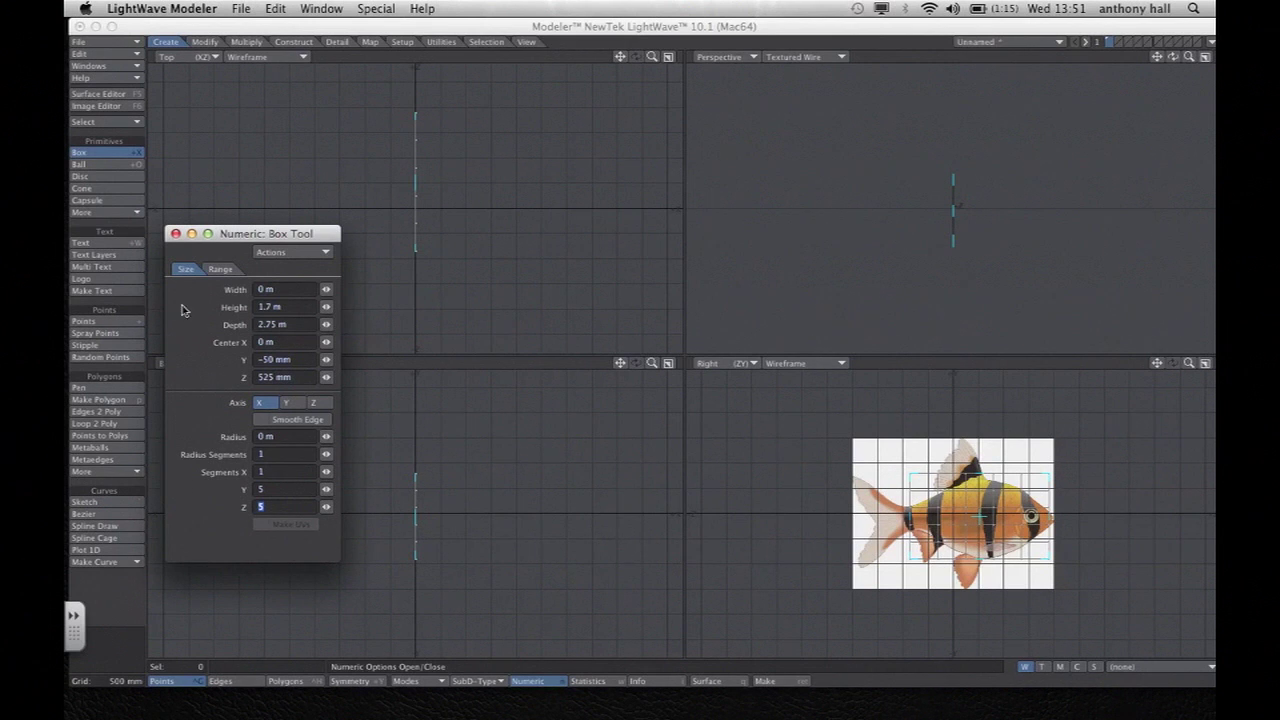
pyautogui.moveTo(417, 182)
pyautogui.mouseDown()
pyautogui.moveTo(445, 183)
pyautogui.moveTo(416, 182)
pyautogui.mouseUp()
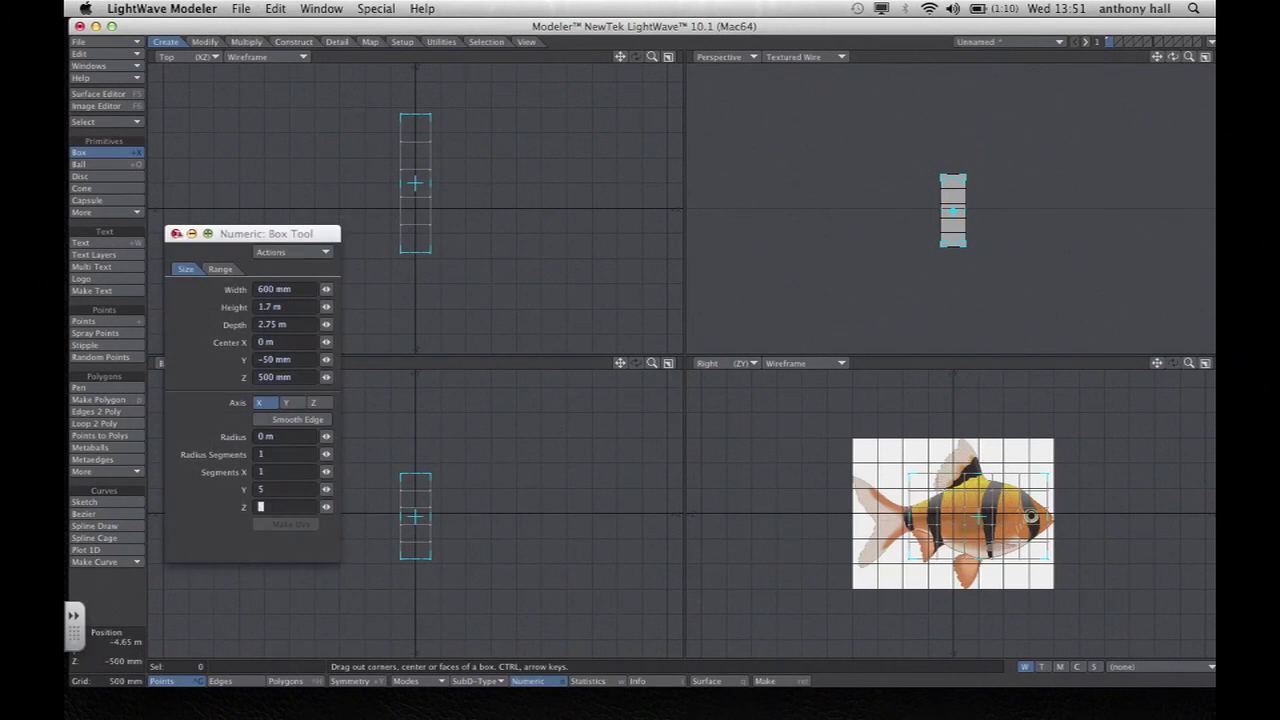
pyautogui.click(176, 234)
pyautogui.press('space')
# Enlarge the Right view to a single viewport and invert the fish backdrop image.
pyautogui.click(1206, 364)
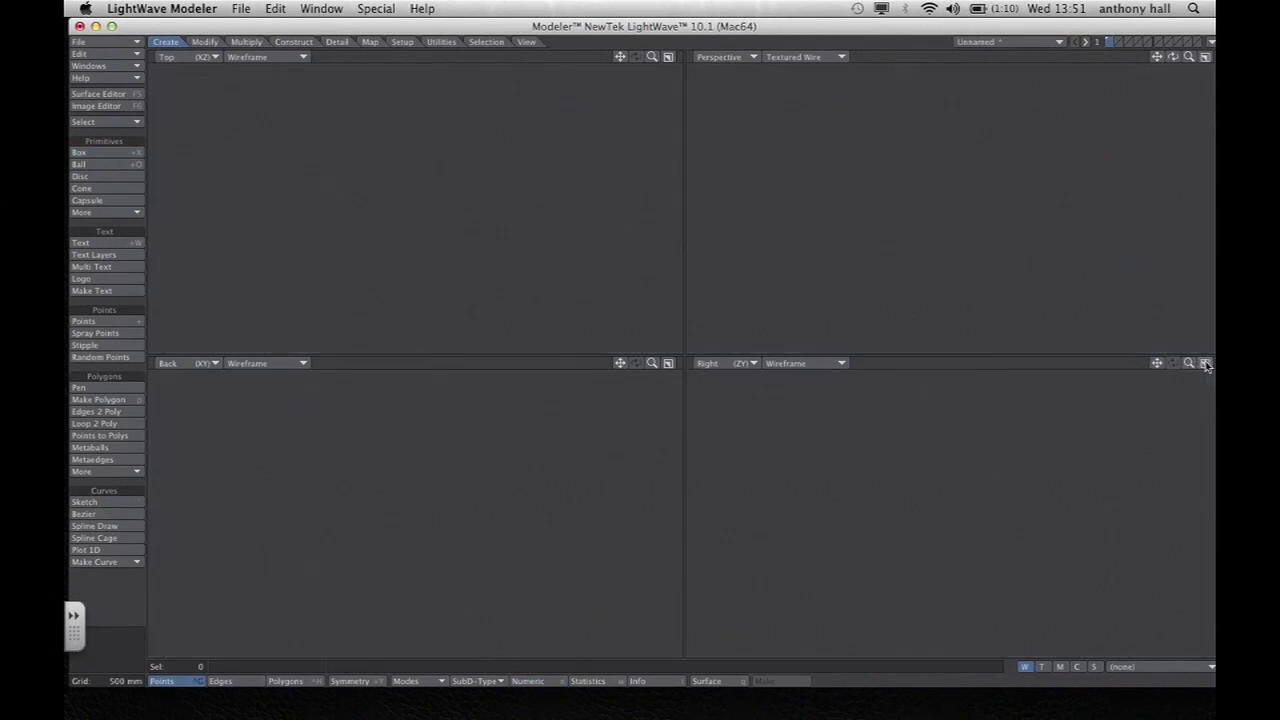
pyautogui.moveTo(1189, 57); pyautogui.dragTo(777, 377)
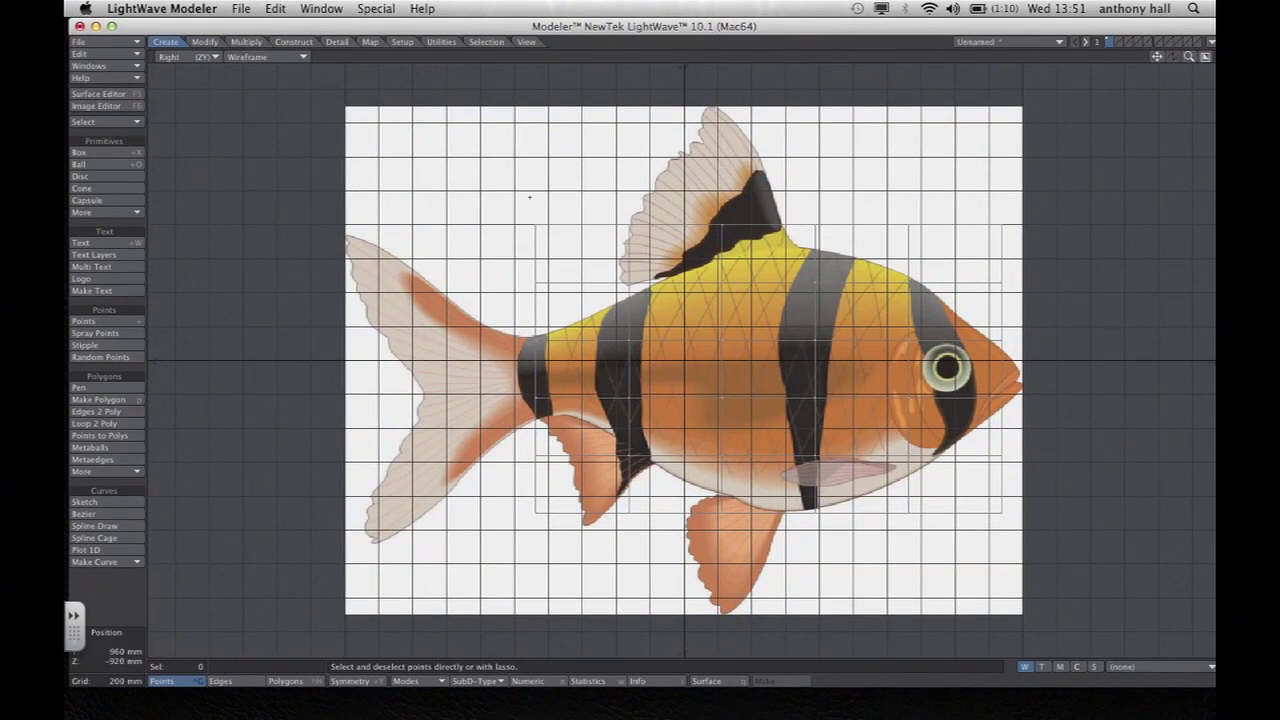
pyautogui.click(98, 54)
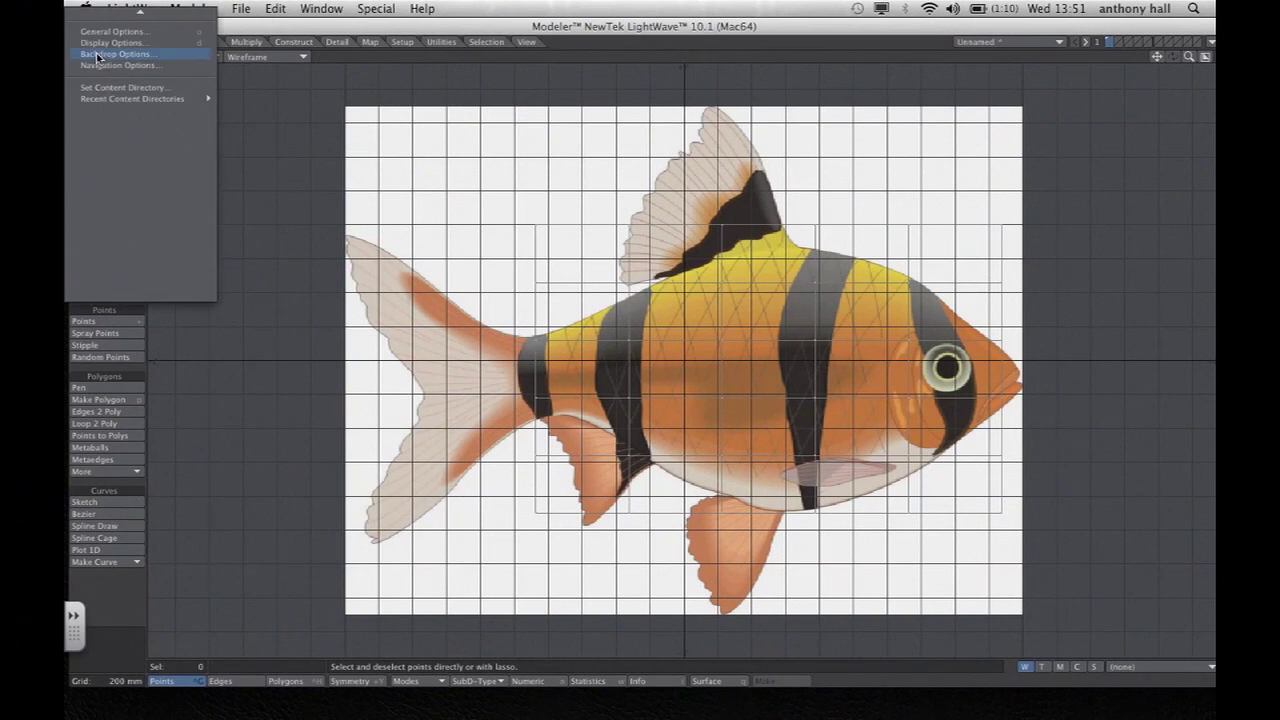
pyautogui.click(97, 56)
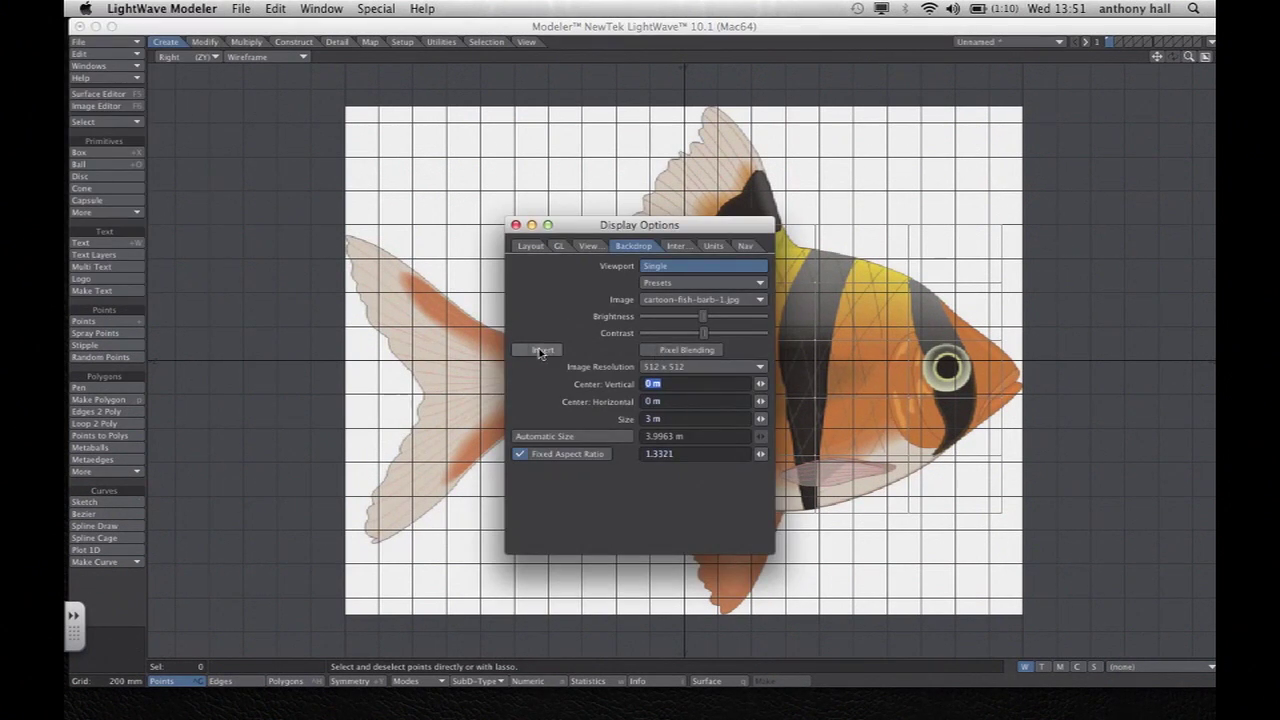
pyautogui.click(539, 351)
pyautogui.click(515, 224)
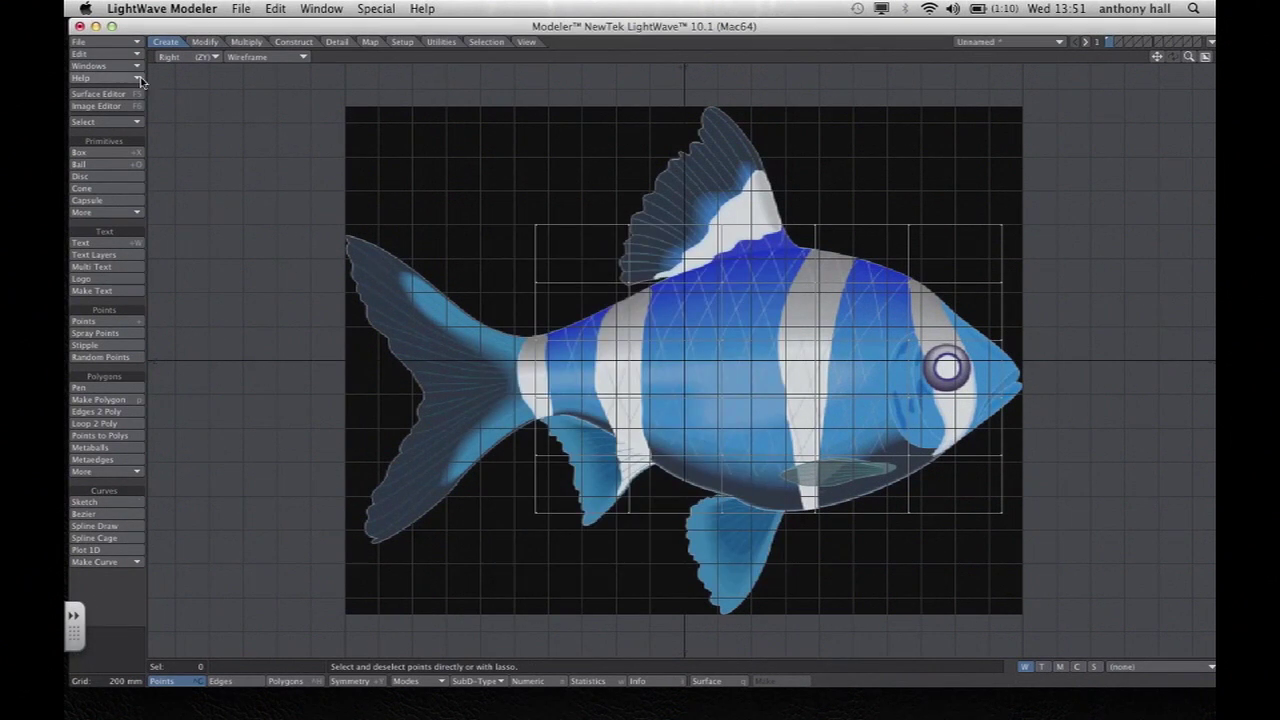
# Use the Drag tool to fit the box's points behind the head to the fish's upper back, lower jaw and front belly.
pyautogui.click(204, 43)
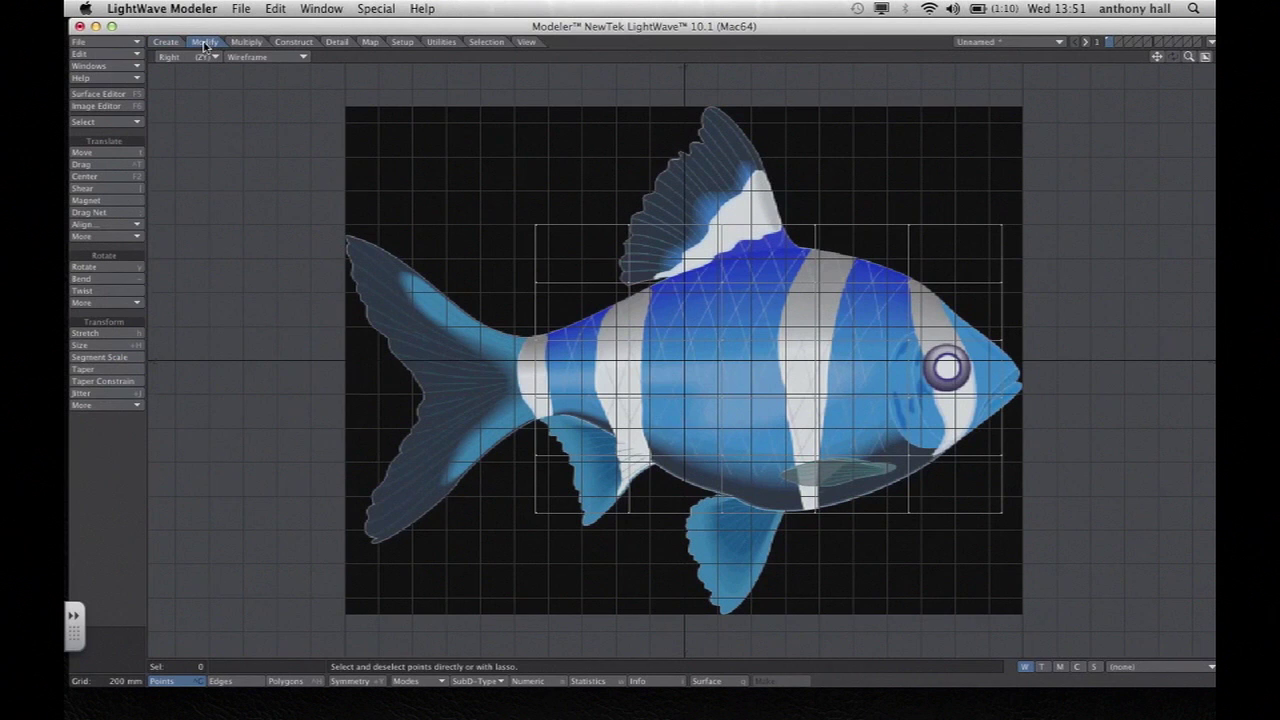
pyautogui.click(115, 163)
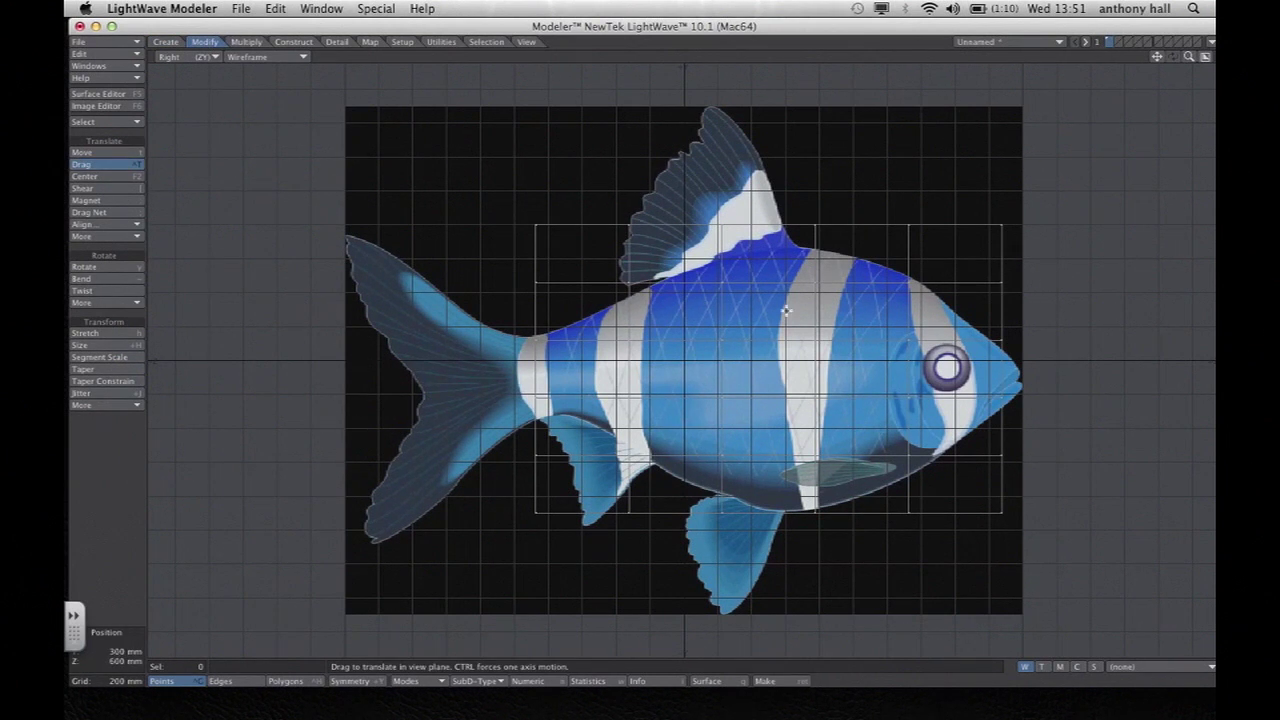
pyautogui.moveTo(817, 227); pyautogui.dragTo(913, 347)
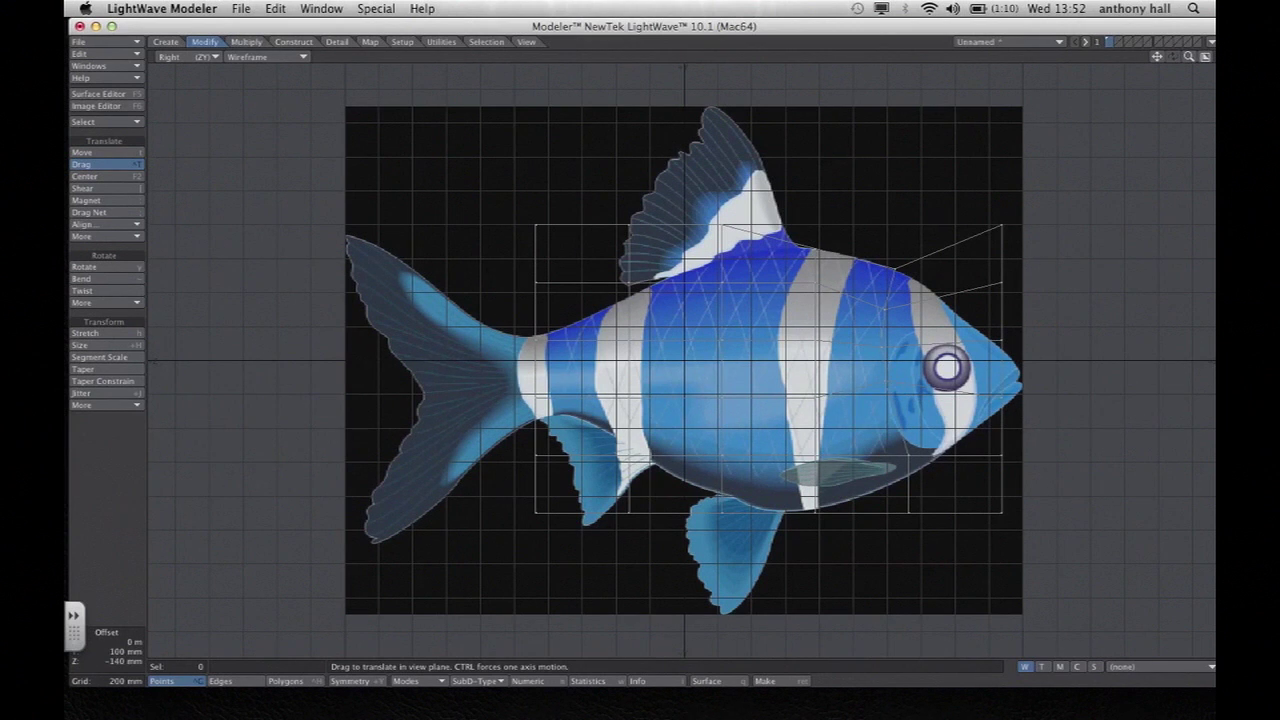
pyautogui.moveTo(912, 459); pyautogui.dragTo(891, 431)
pyautogui.moveTo(910, 515); pyautogui.dragTo(906, 476)
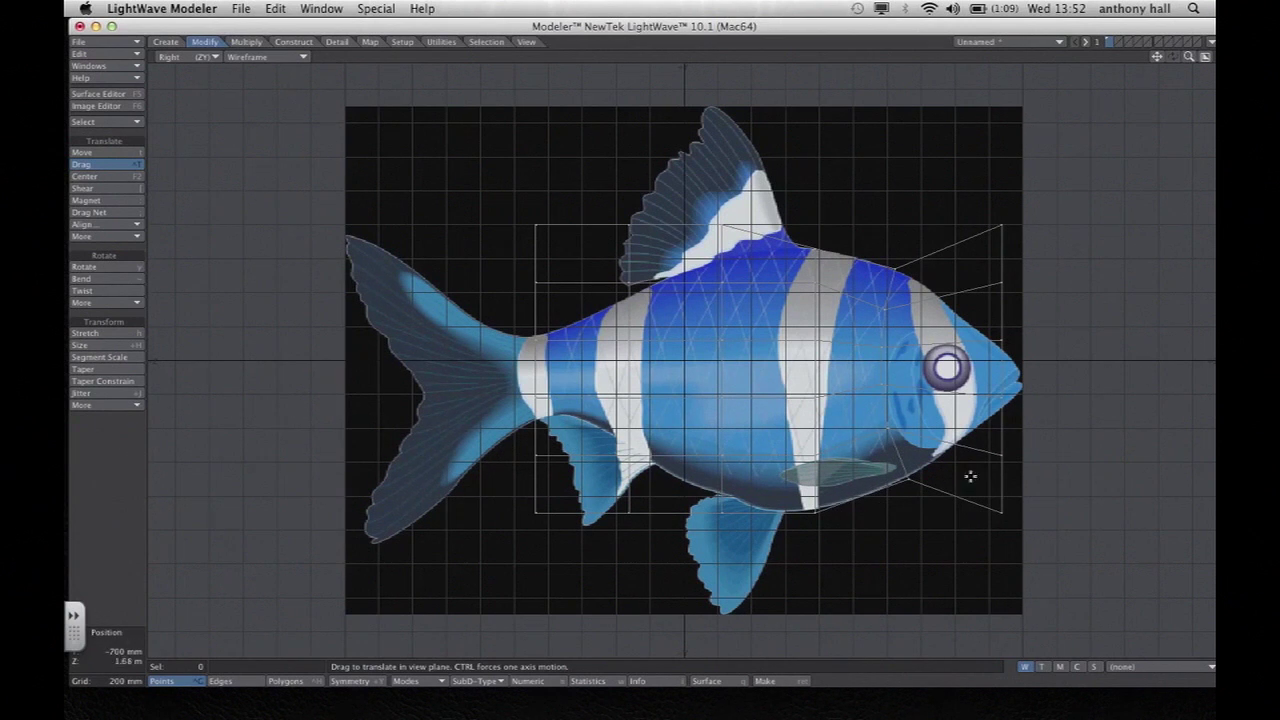
pyautogui.moveTo(1003, 513); pyautogui.dragTo(935, 458)
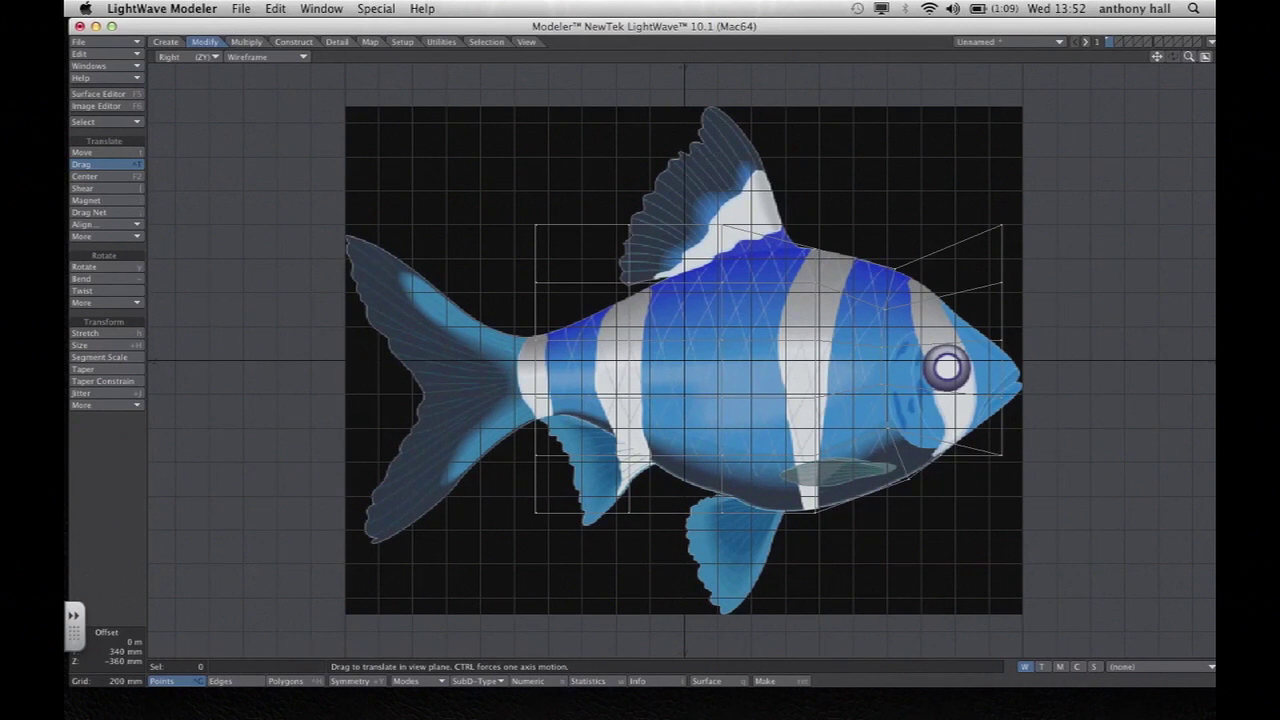
pyautogui.moveTo(908, 479); pyautogui.dragTo(885, 489)
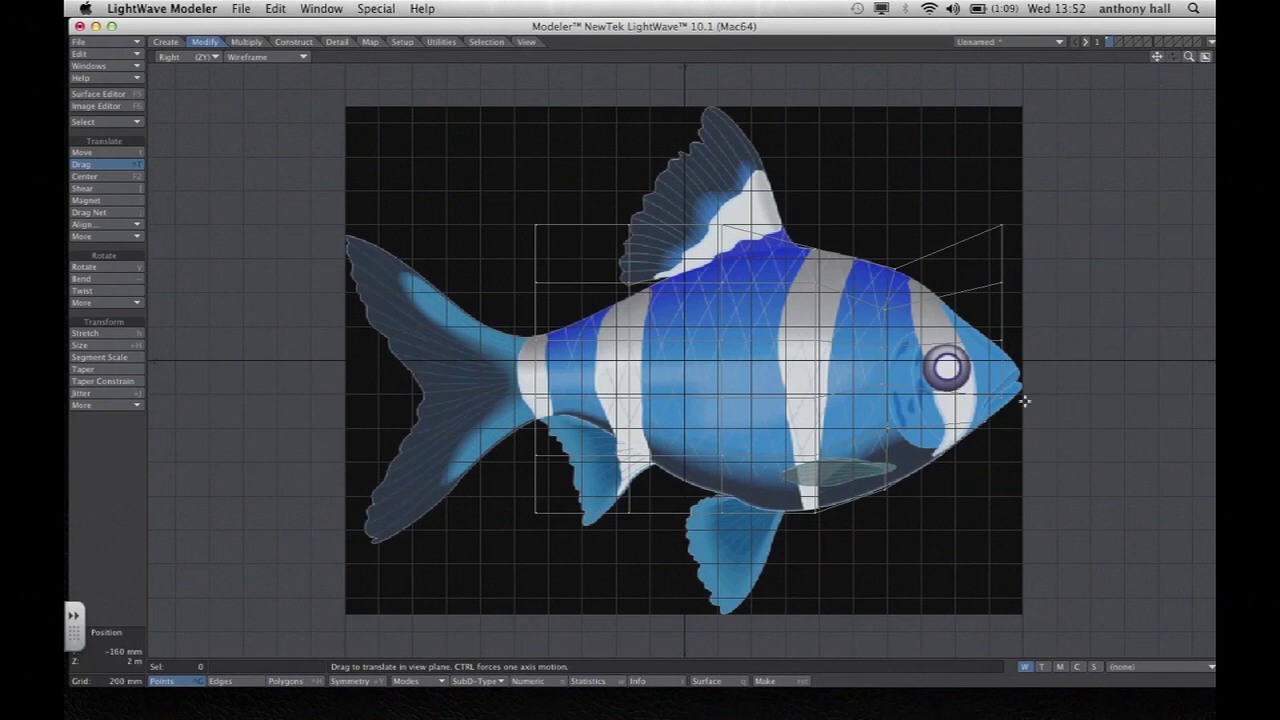
# Move the box's front-end points onto the outline of the fish's snout and forehead.
pyautogui.moveTo(1004, 401); pyautogui.dragTo(1003, 400)
pyautogui.moveTo(1002, 341); pyautogui.dragTo(1016, 365)
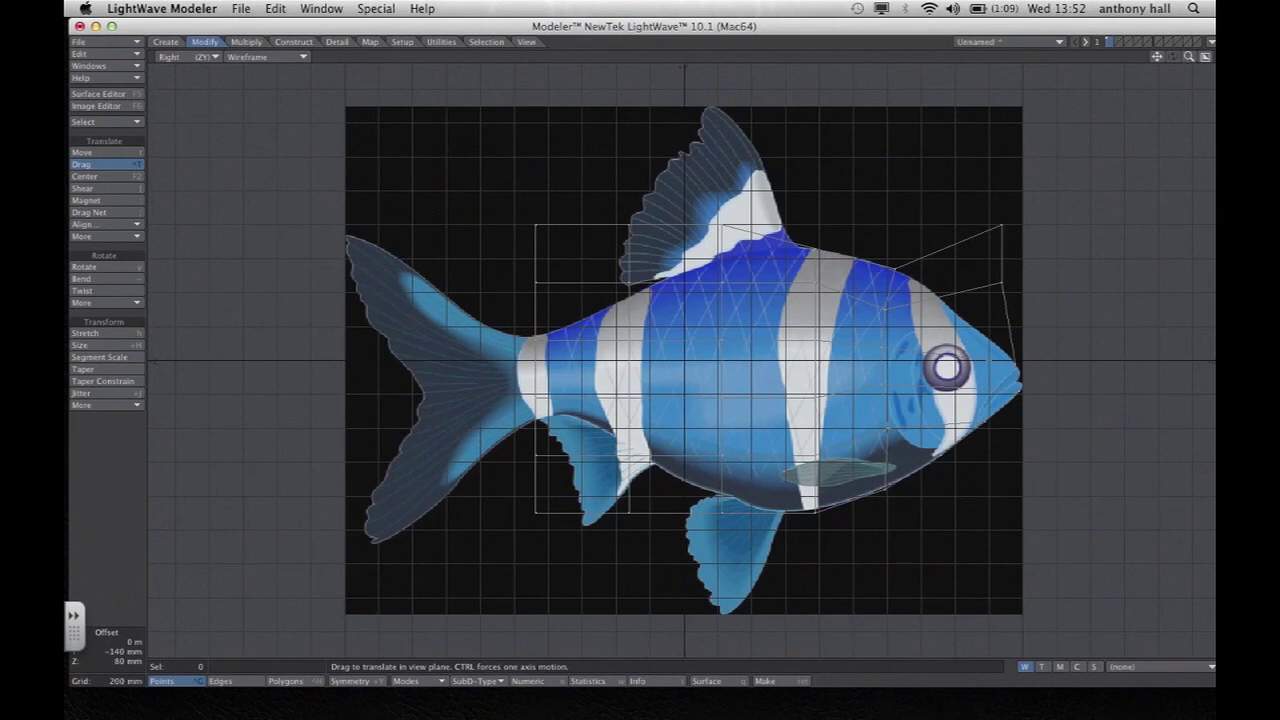
pyautogui.moveTo(1001, 283); pyautogui.dragTo(988, 336)
pyautogui.moveTo(1001, 227); pyautogui.dragTo(953, 309)
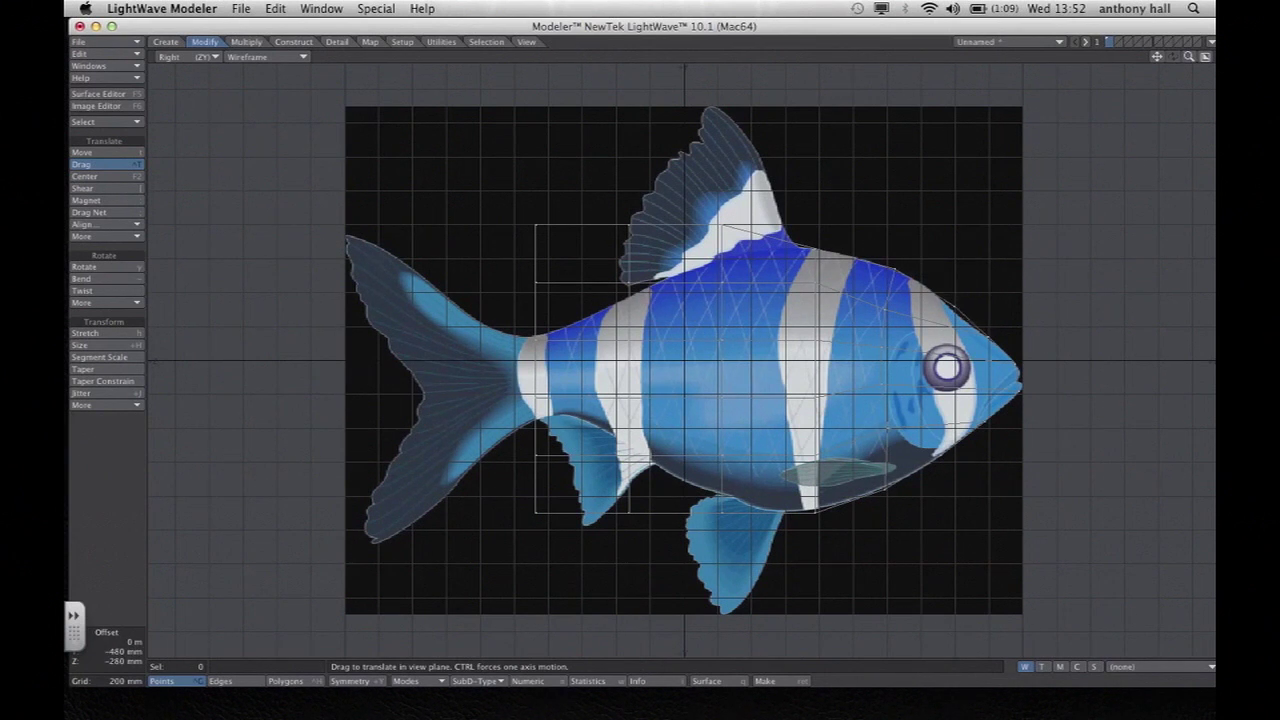
# Shift the mid-body interior points of the upper and lower rows inward toward the fish's centre line.
pyautogui.moveTo(815, 282); pyautogui.dragTo(815, 296)
pyautogui.moveTo(721, 282); pyautogui.dragTo(724, 313)
pyautogui.moveTo(725, 457); pyautogui.dragTo(725, 430)
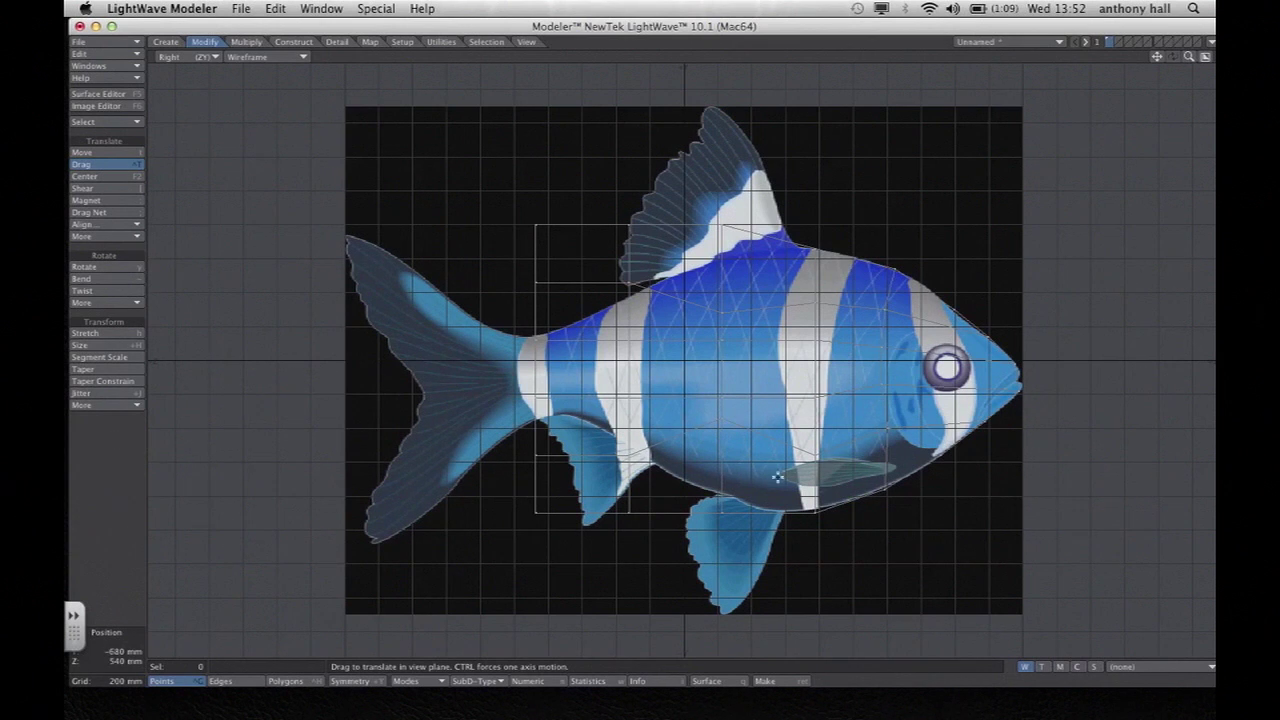
pyautogui.moveTo(814, 455); pyautogui.dragTo(818, 423)
# Raise the box's lower rear points onto the outline of the fish's belly and the underside of the tail base.
pyautogui.moveTo(722, 515)
pyautogui.mouseDown()
pyautogui.moveTo(722, 495)
pyautogui.moveTo(741, 501)
pyautogui.mouseUp()
pyautogui.moveTo(629, 513); pyautogui.dragTo(629, 418)
pyautogui.moveTo(536, 514); pyautogui.dragTo(624, 446)
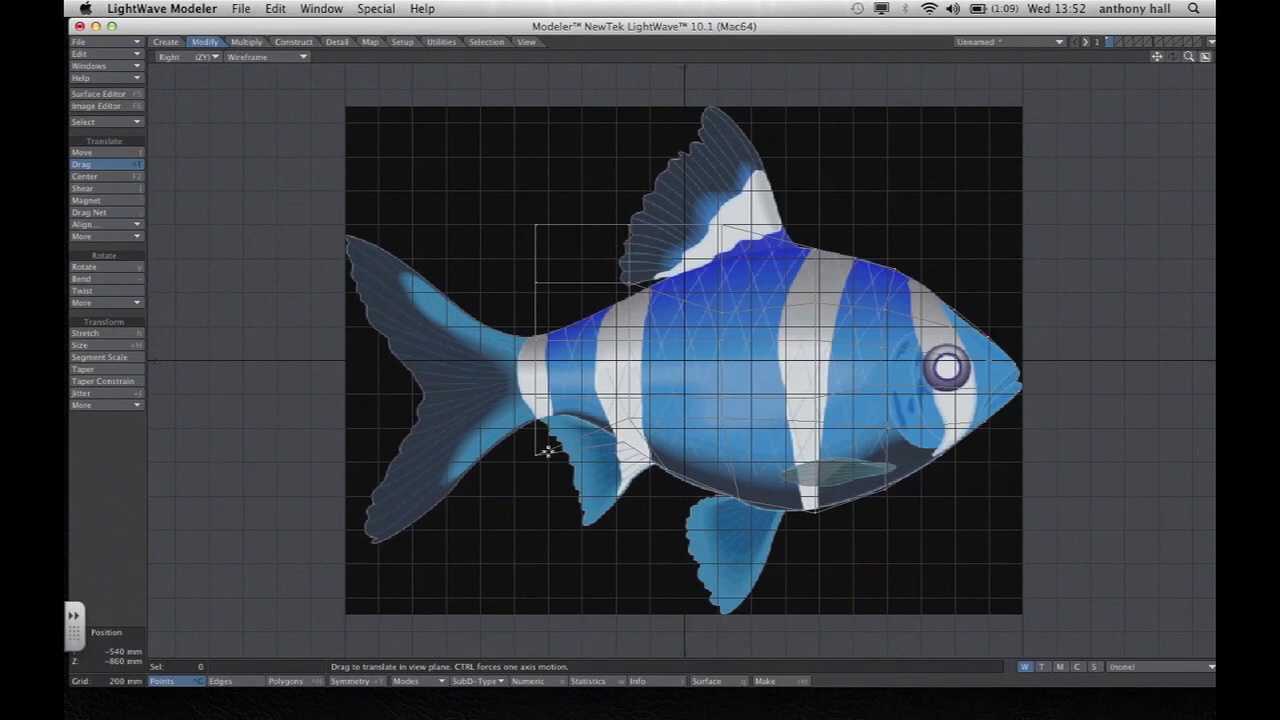
pyautogui.moveTo(536, 456); pyautogui.dragTo(570, 419)
# Lower the box's upper rear points onto the fish's tail base and rear back outline, bringing the nearby interior point inward.
pyautogui.moveTo(535, 340); pyautogui.dragTo(535, 350)
pyautogui.moveTo(631, 287); pyautogui.dragTo(632, 342)
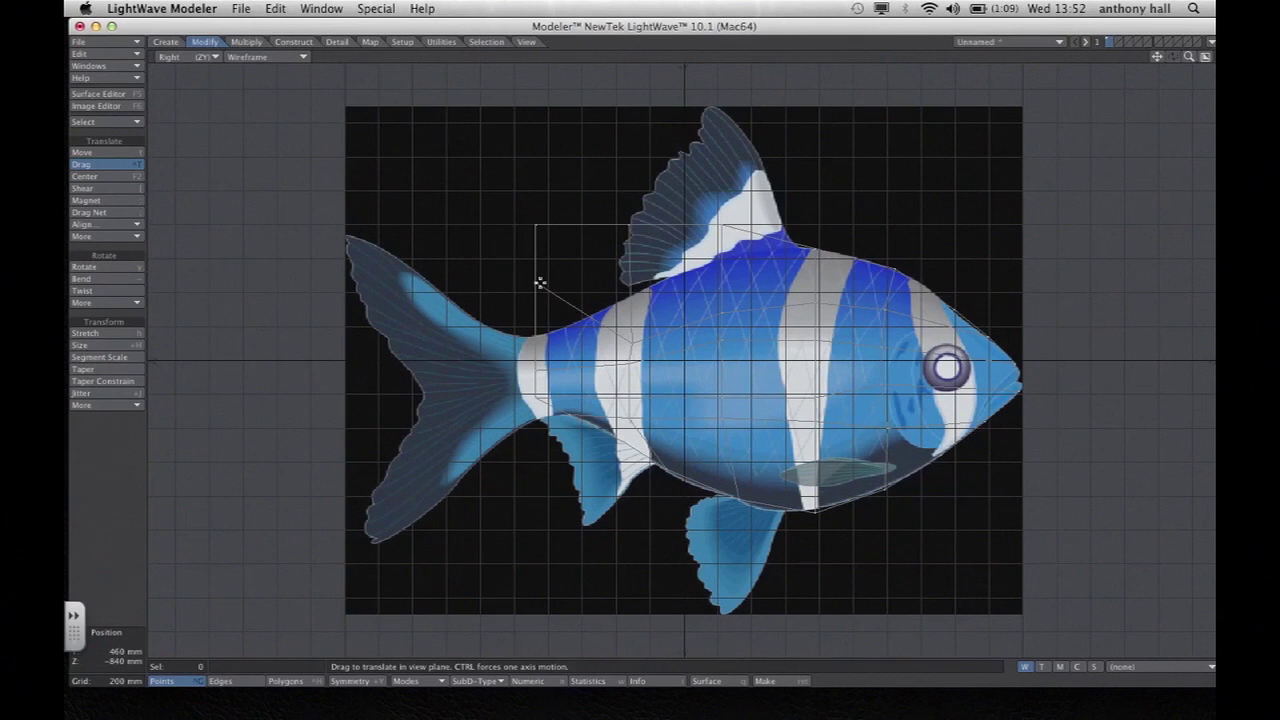
pyautogui.moveTo(537, 283); pyautogui.dragTo(537, 341)
pyautogui.moveTo(538, 227); pyautogui.dragTo(585, 318)
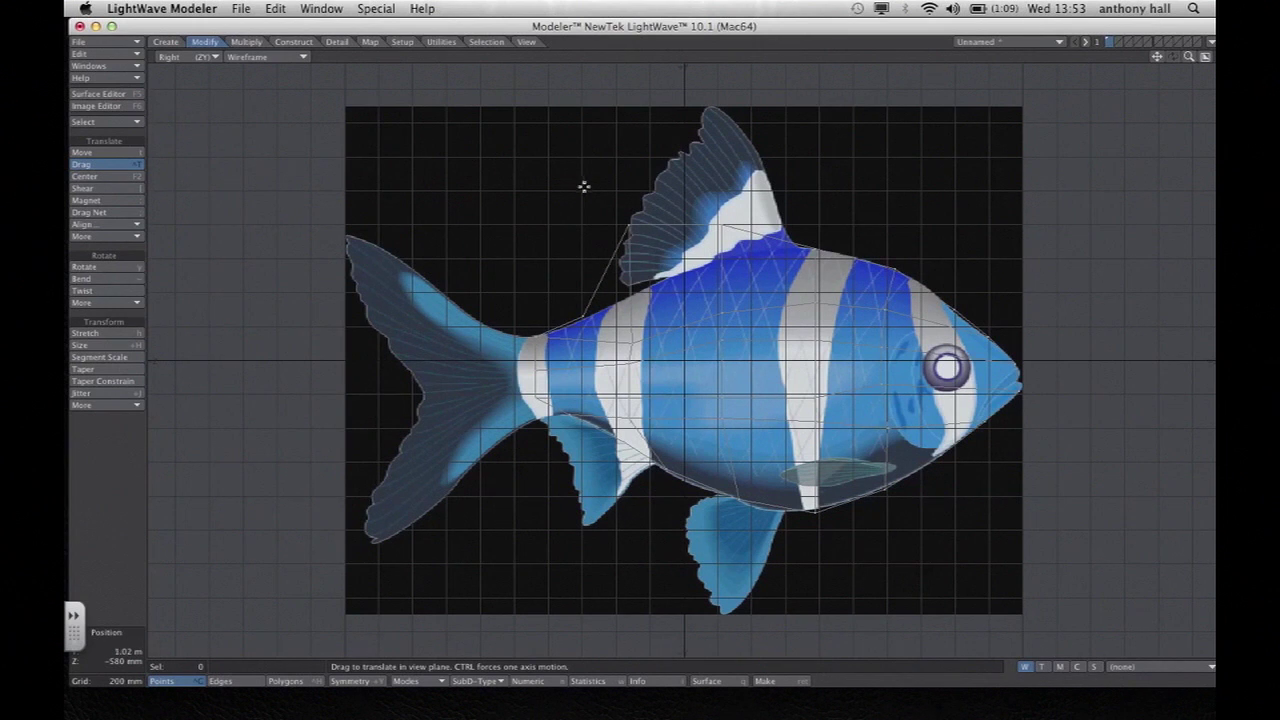
pyautogui.moveTo(632, 228); pyautogui.dragTo(646, 289)
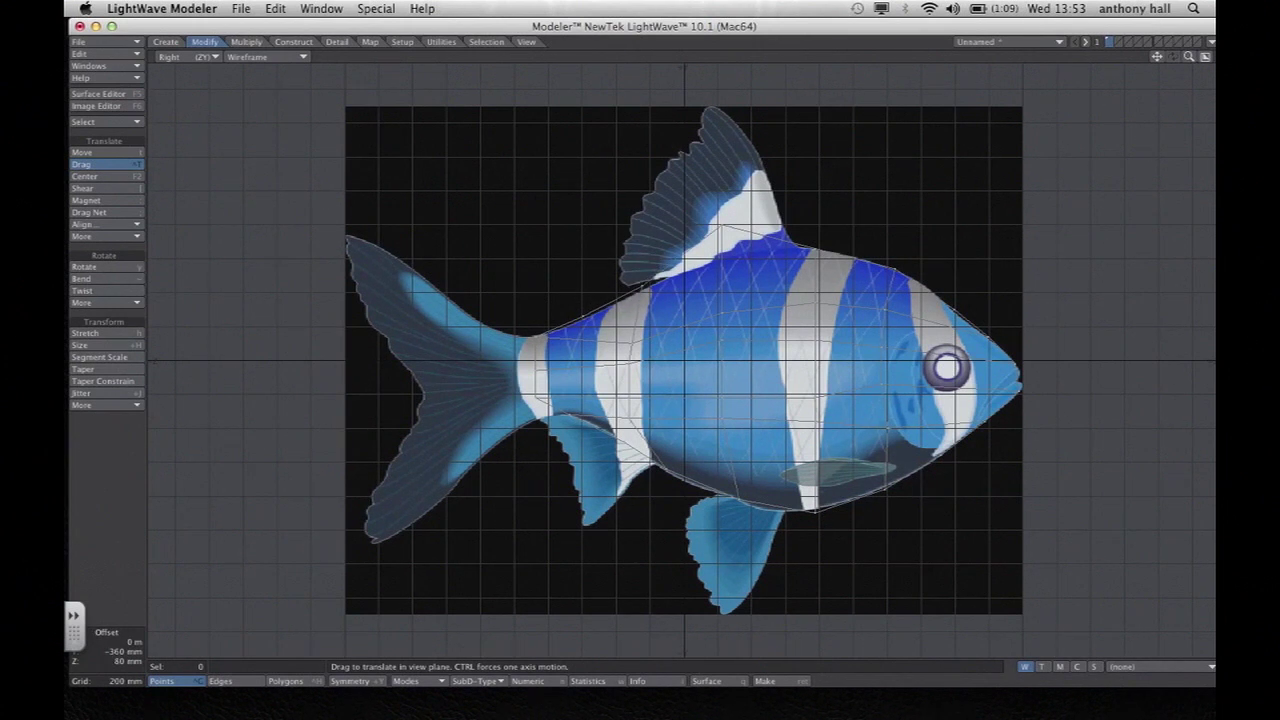
# Adjust the box points at the upper back, lowest belly and underside of the tail base to the fish outline.
pyautogui.moveTo(722, 225); pyautogui.dragTo(726, 259)
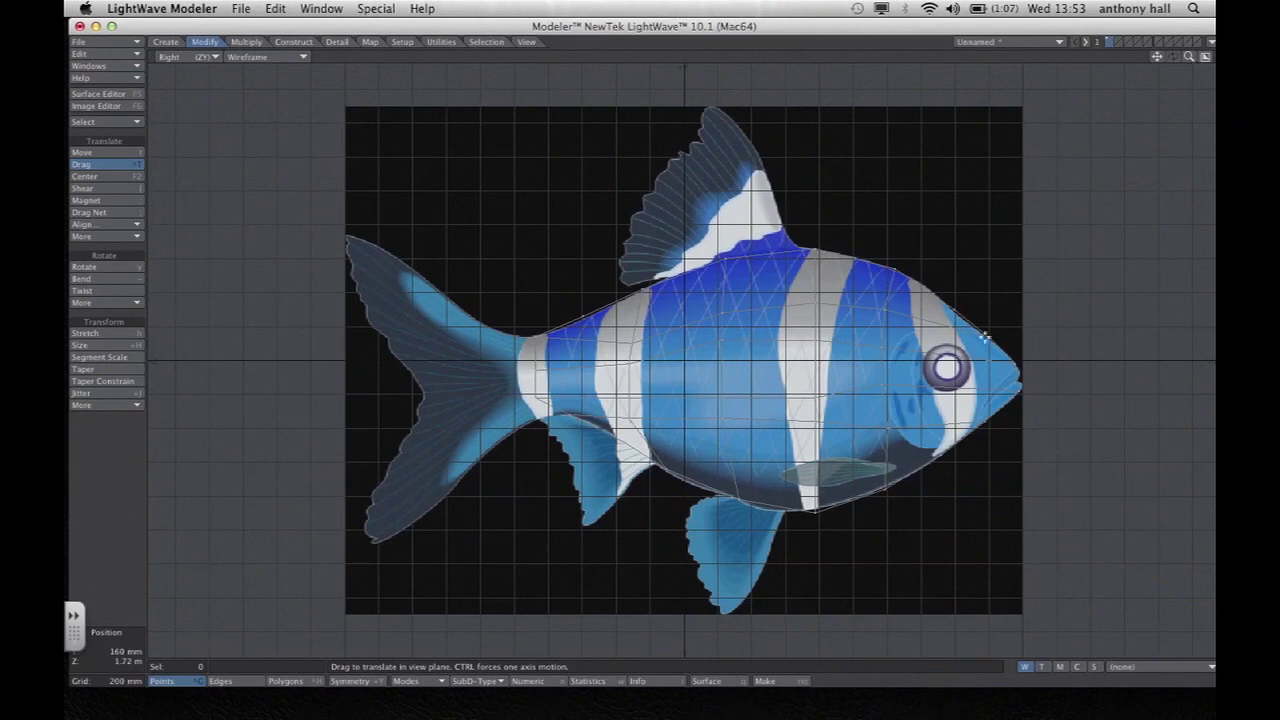
pyautogui.moveTo(817, 515); pyautogui.dragTo(816, 512)
pyautogui.moveTo(535, 398); pyautogui.dragTo(565, 420)
# Preview the fish body as a smooth subpatch surface in the perspective view, and return it to plain polygons.
pyautogui.click(1205, 58)
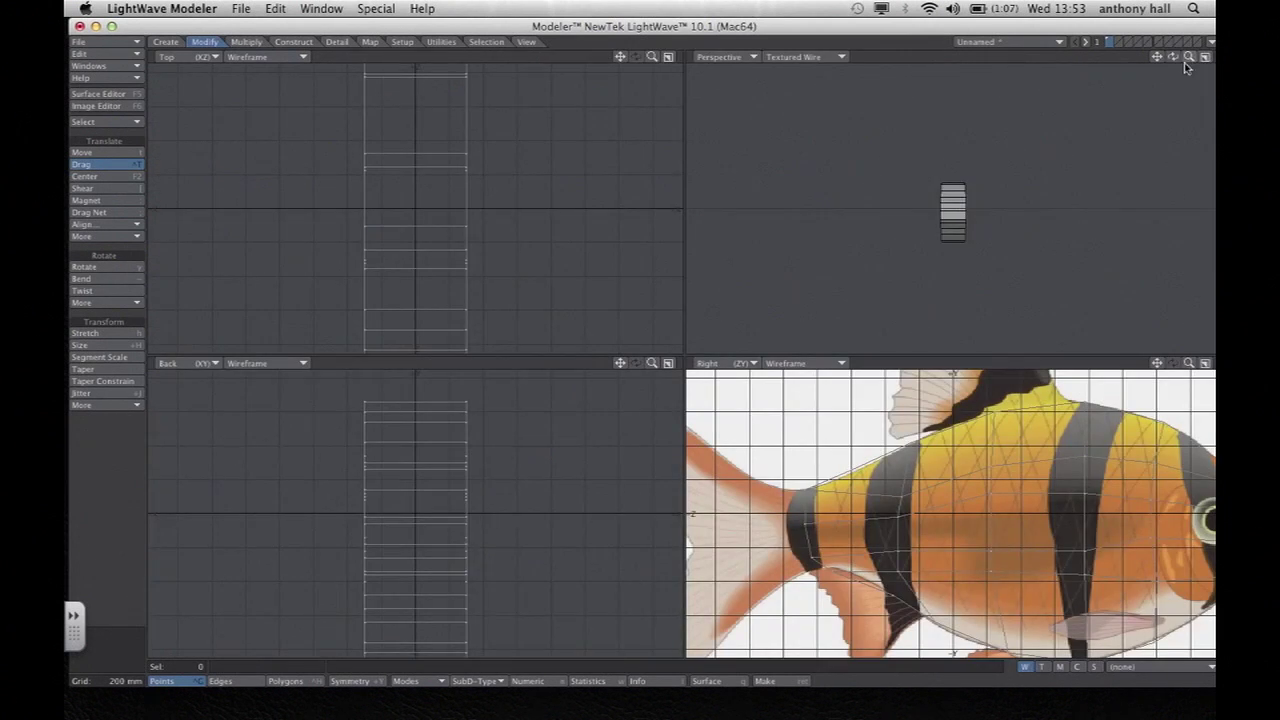
pyautogui.moveTo(1174, 59); pyautogui.dragTo(1245, 58)
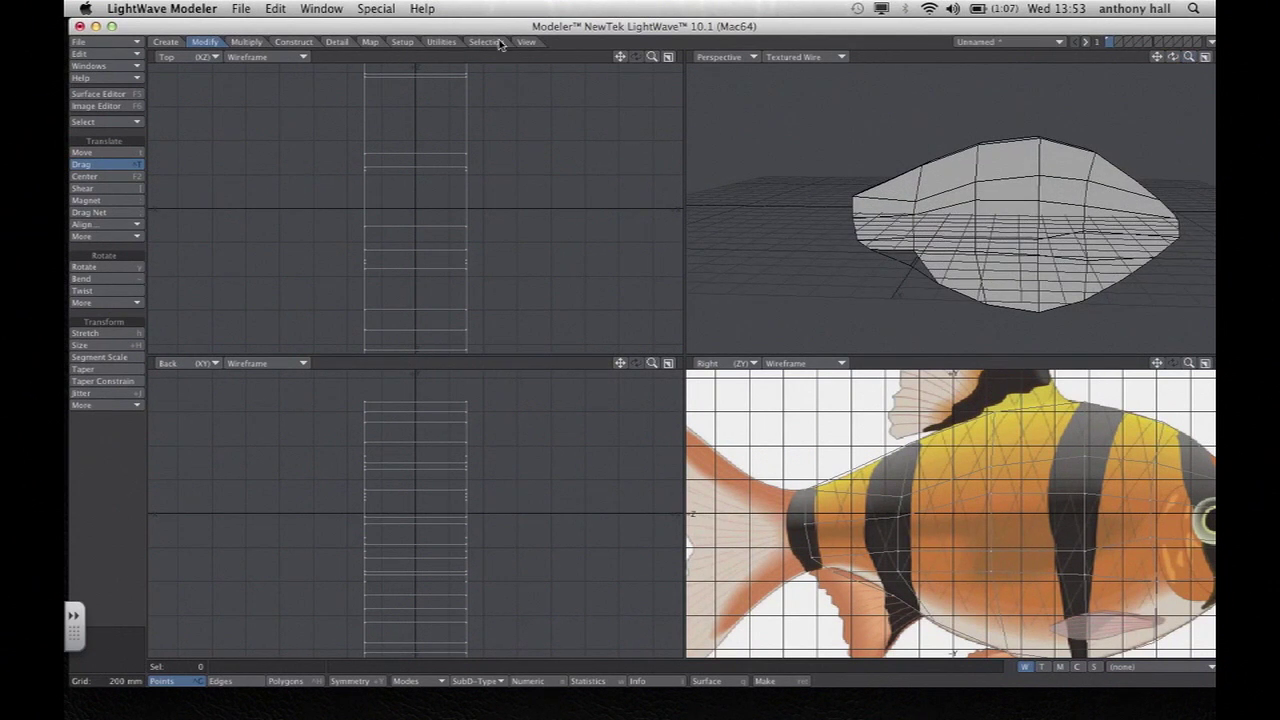
pyautogui.click(294, 42)
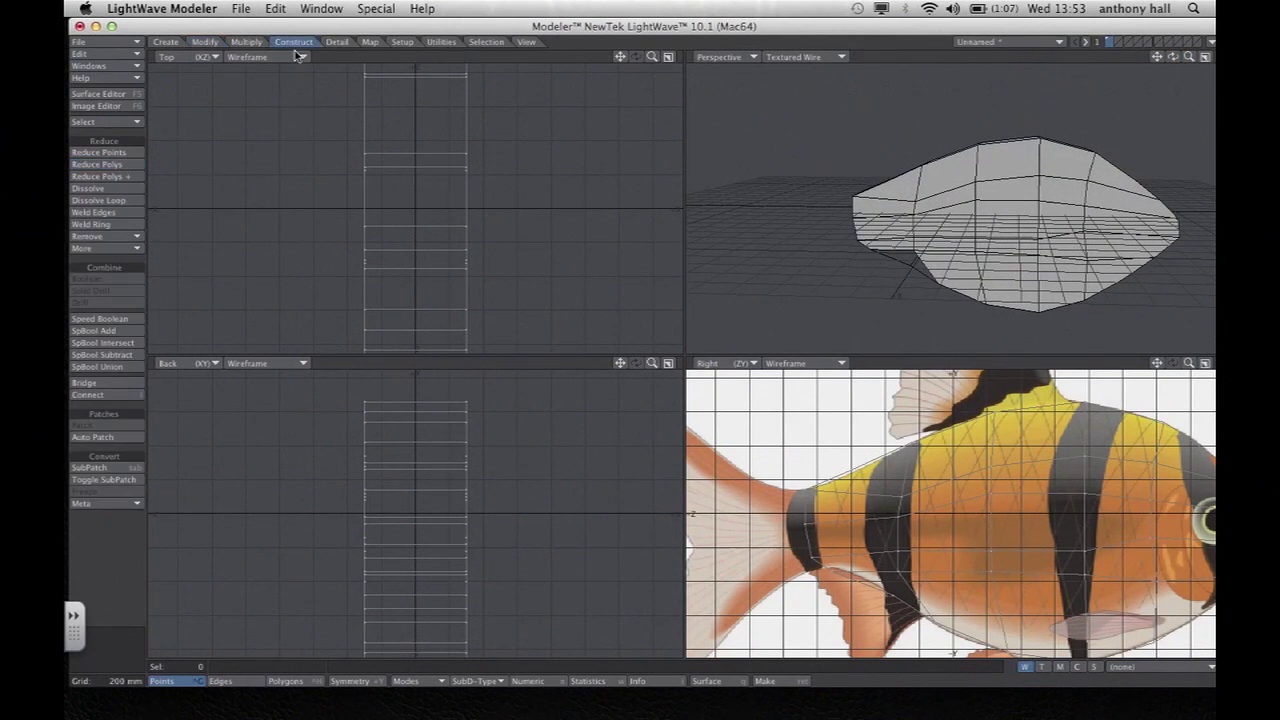
pyautogui.click(120, 466)
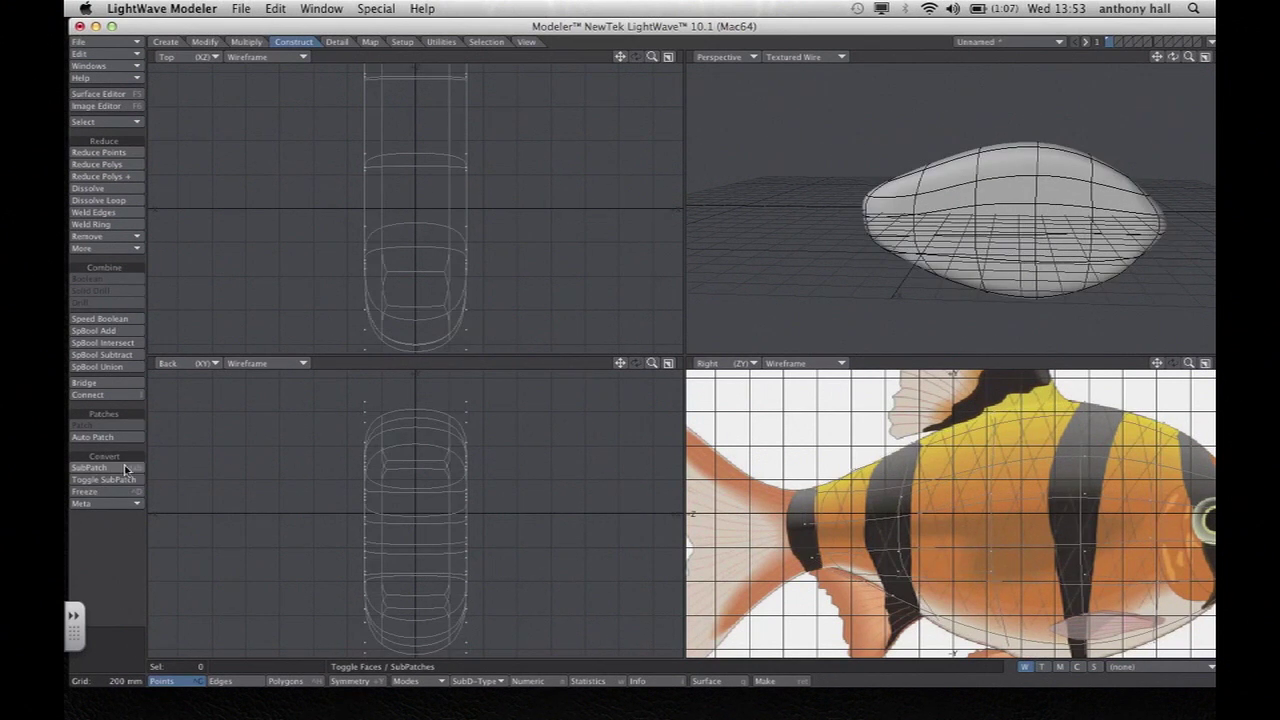
pyautogui.moveTo(1172, 57)
pyautogui.mouseDown()
pyautogui.moveTo(1214, 72)
pyautogui.moveTo(1190, 58)
pyautogui.mouseUp()
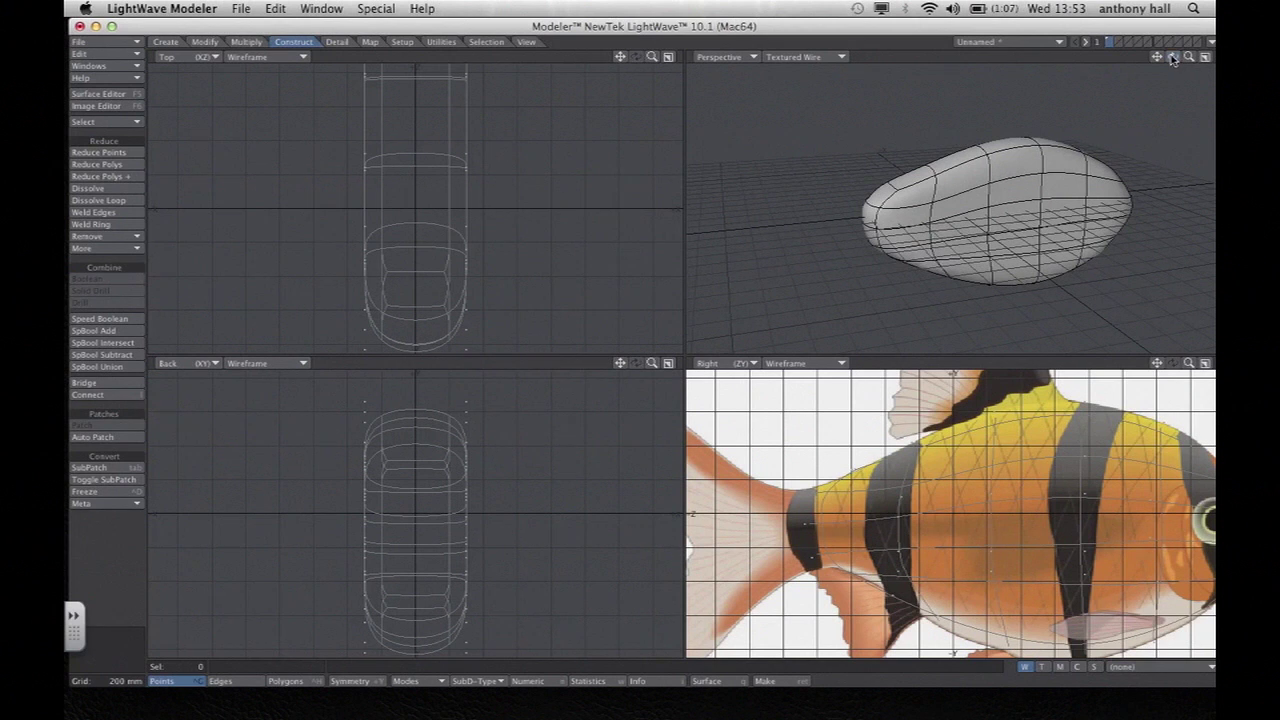
pyautogui.click(89, 469)
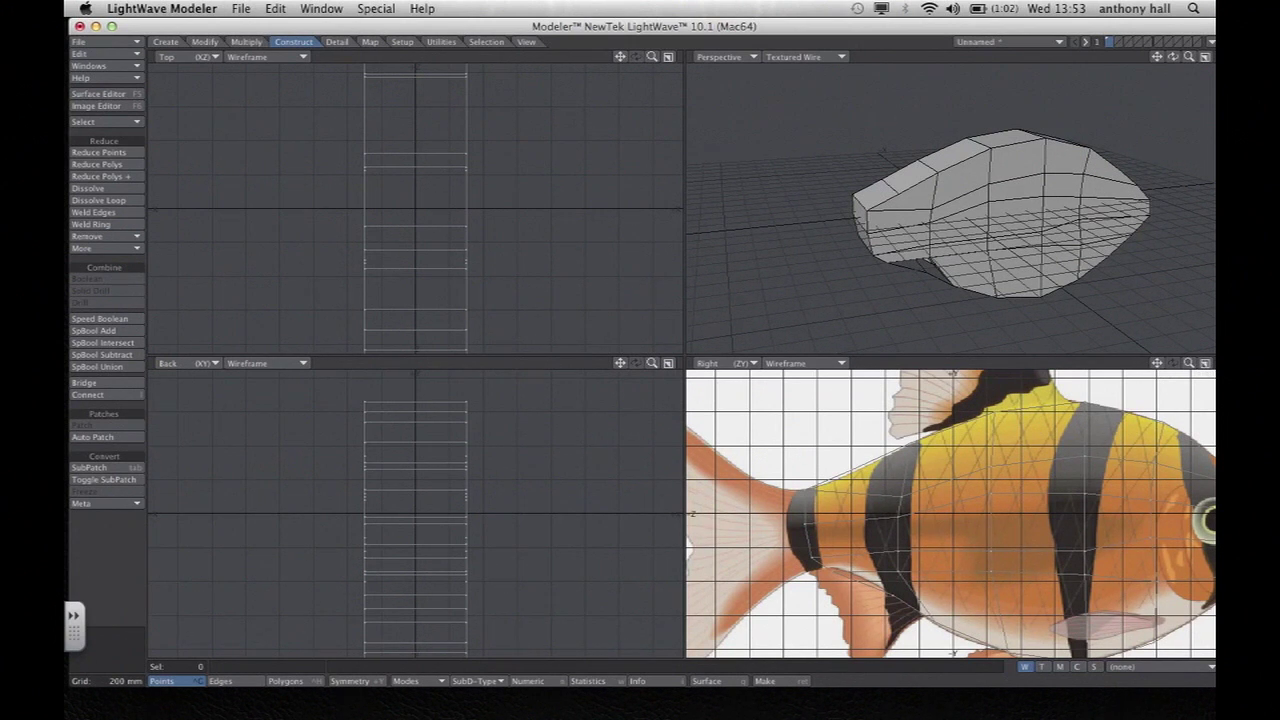
# Select the three polygons at the rear end of the body and bring the tail area into view.
pyautogui.click(285, 681)
pyautogui.moveTo(1174, 58); pyautogui.dragTo(1208, 20)
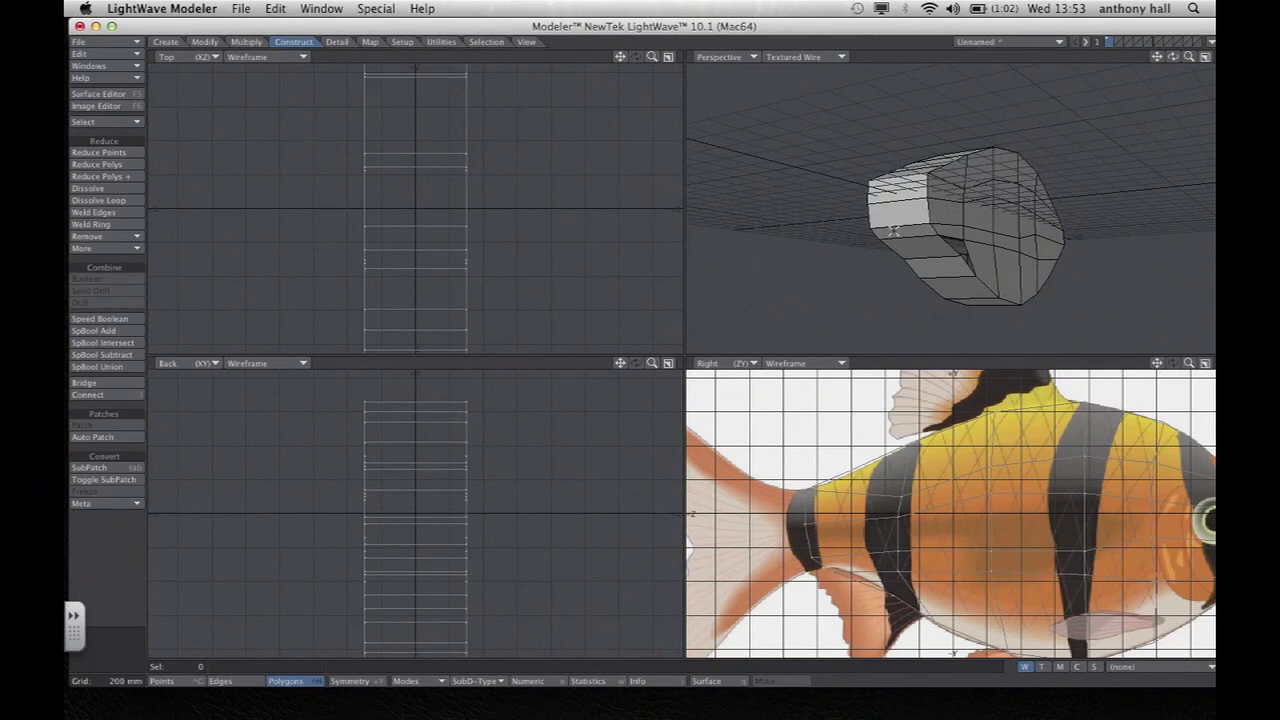
pyautogui.moveTo(893, 229); pyautogui.dragTo(896, 183)
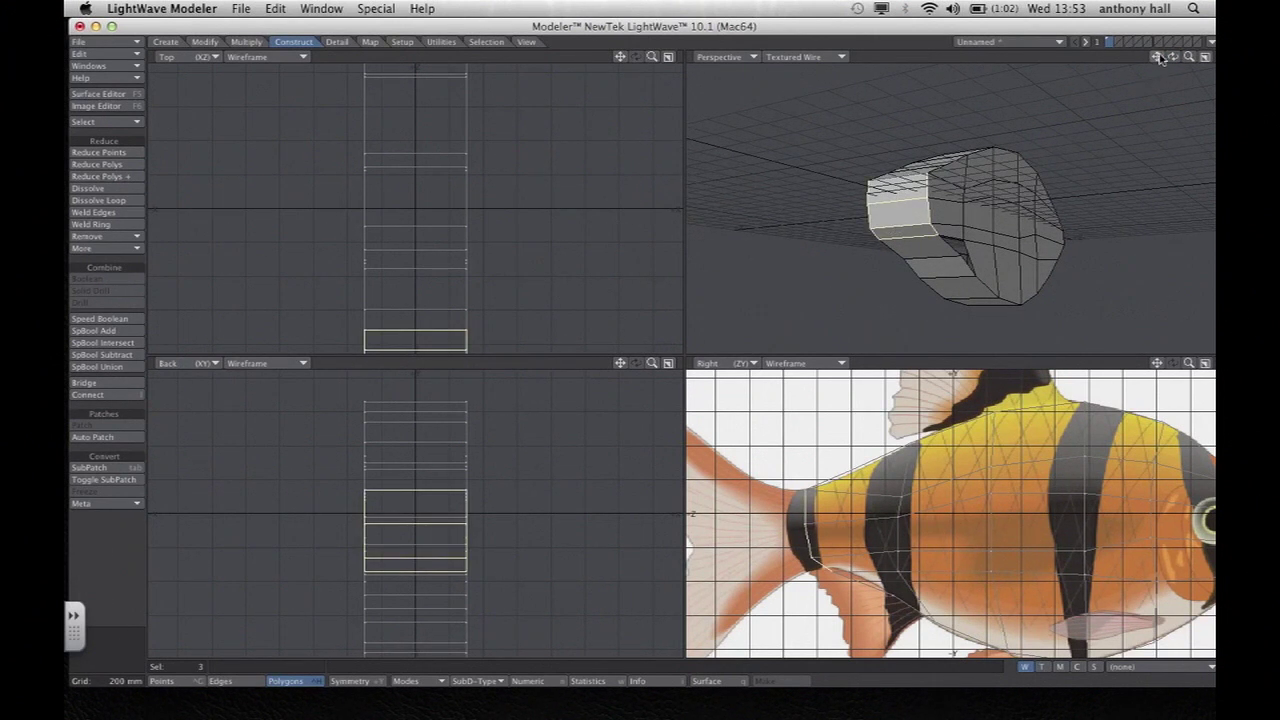
pyautogui.moveTo(1189, 57); pyautogui.dragTo(1158, 43)
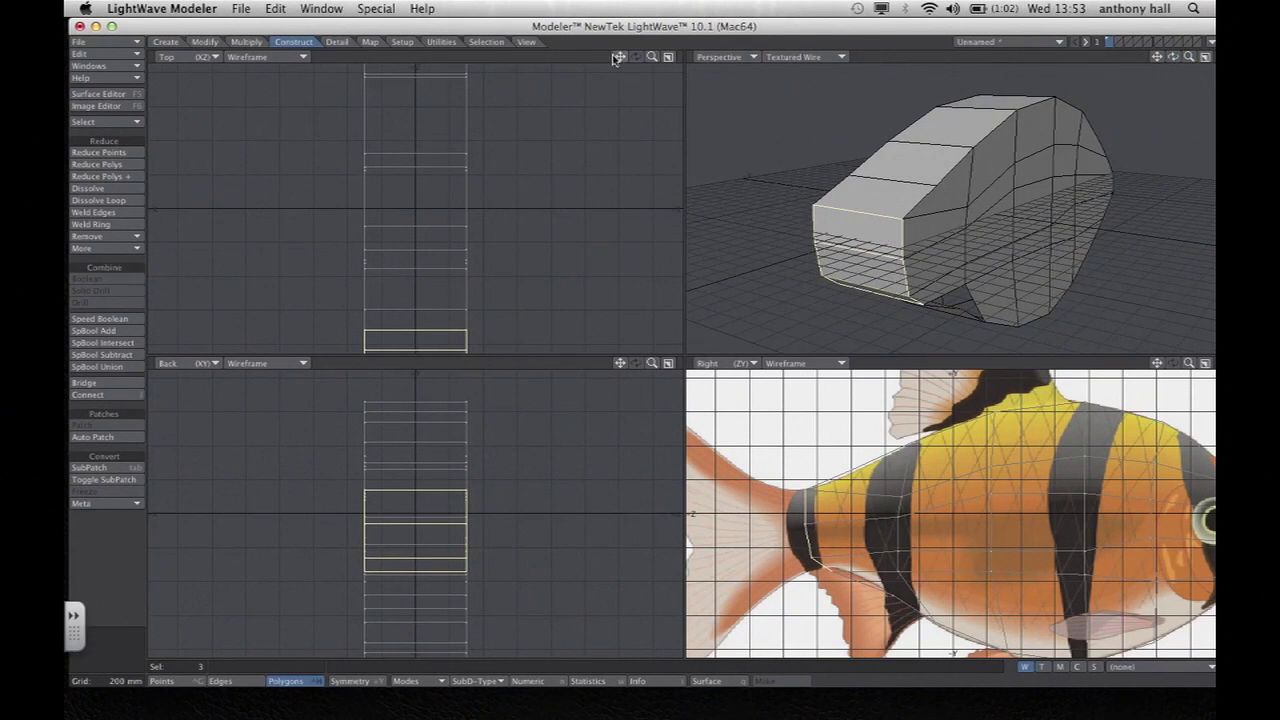
pyautogui.moveTo(622, 57); pyautogui.dragTo(622, 2)
pyautogui.moveTo(620, 57)
pyautogui.mouseDown()
pyautogui.moveTo(627, 81)
pyautogui.moveTo(622, 57)
pyautogui.mouseUp()
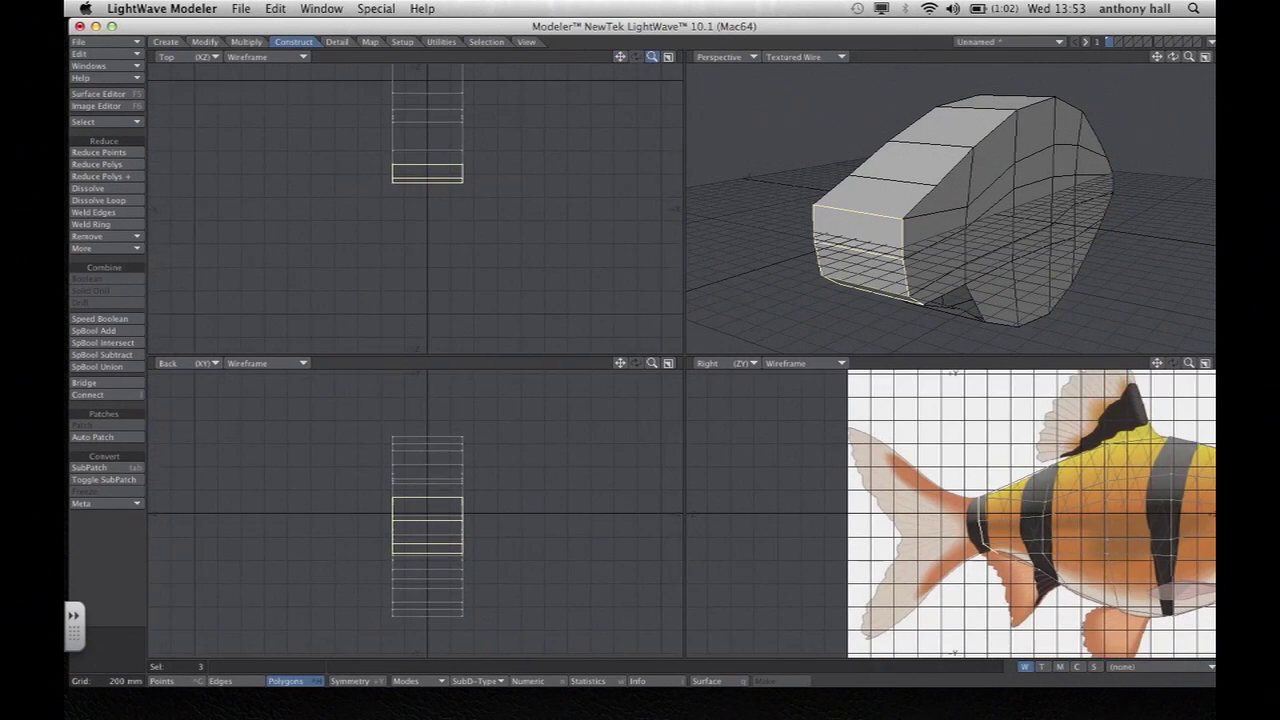
# Extend the three rear polygons backward past the tail fin's edge using Multishift with group polygons enabled.
pyautogui.click(252, 42)
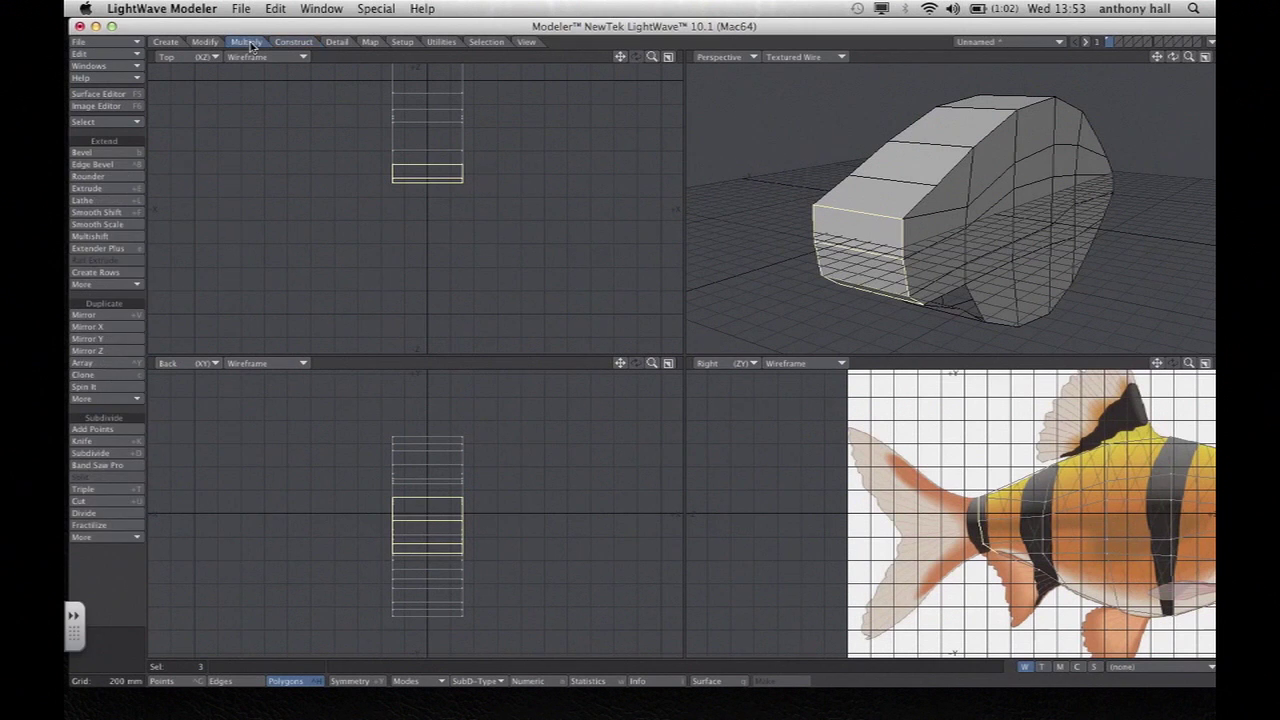
pyautogui.click(92, 240)
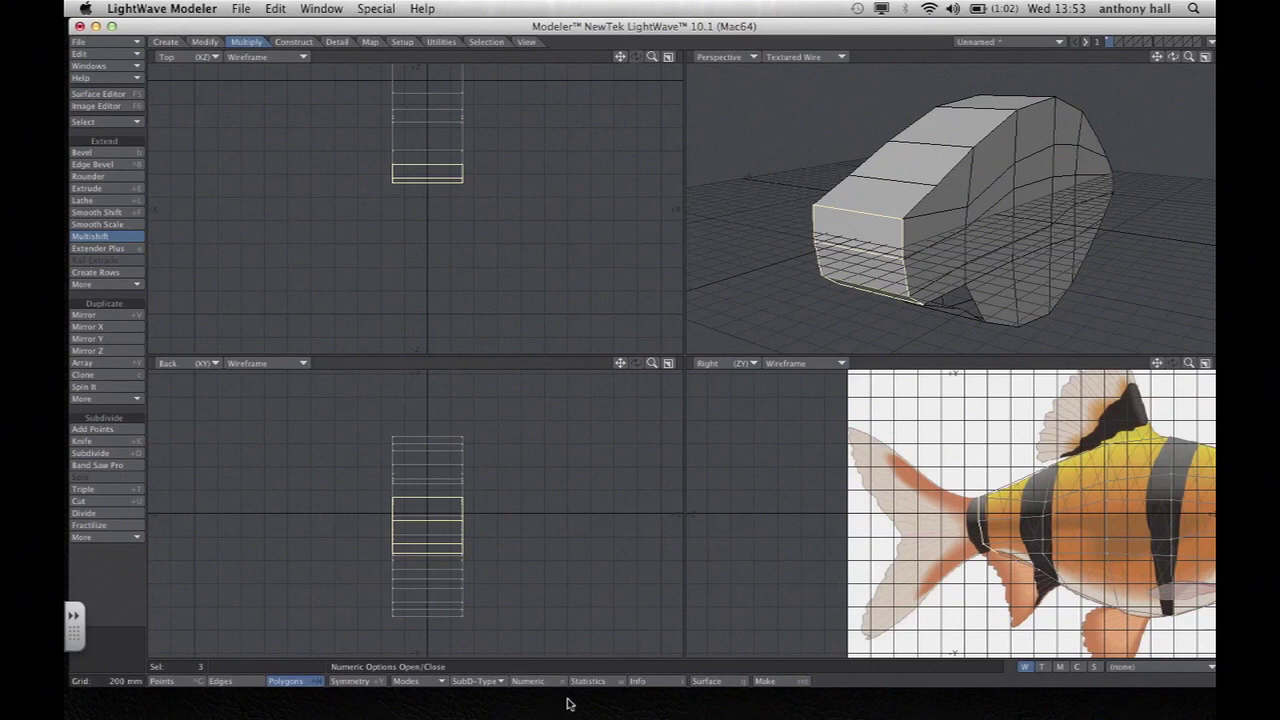
pyautogui.click(534, 682)
pyautogui.click(261, 373)
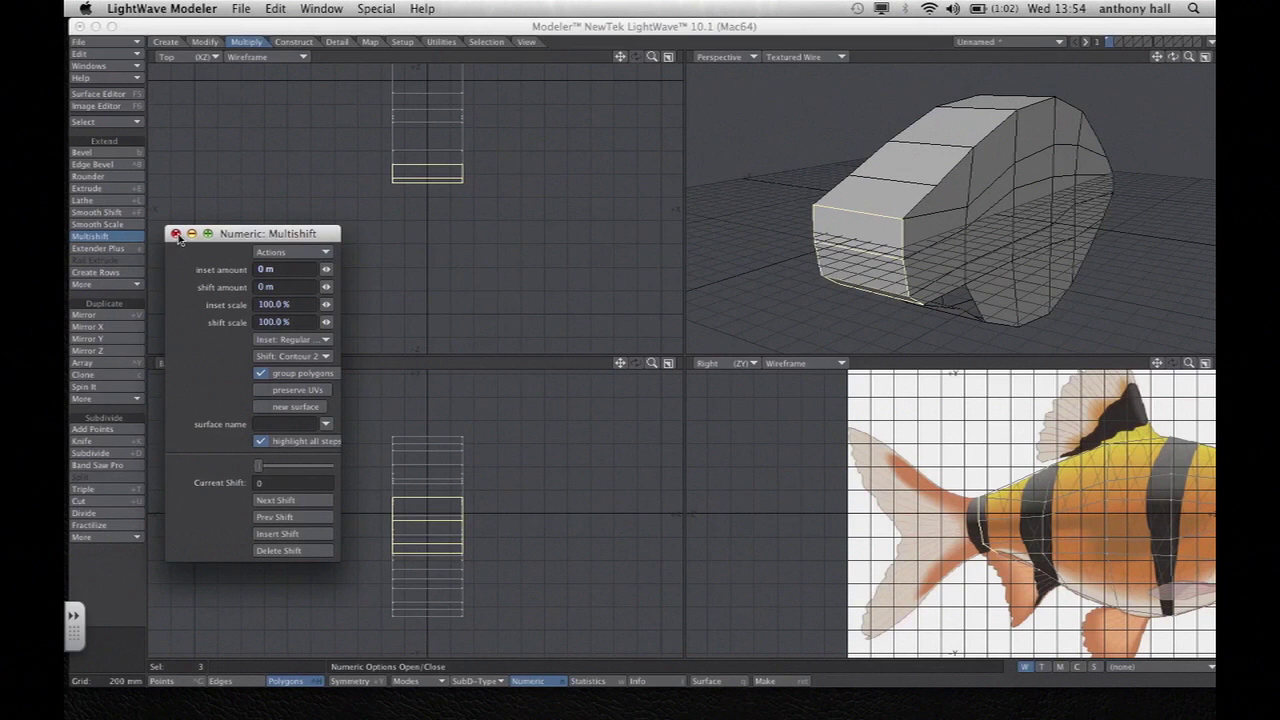
pyautogui.click(175, 234)
pyautogui.moveTo(434, 175); pyautogui.dragTo(460, 36)
pyautogui.moveTo(1190, 57)
pyautogui.mouseDown()
pyautogui.moveTo(1110, 57)
pyautogui.moveTo(1142, 40)
pyautogui.moveTo(1140, 57)
pyautogui.moveTo(1173, 58)
pyautogui.mouseUp()
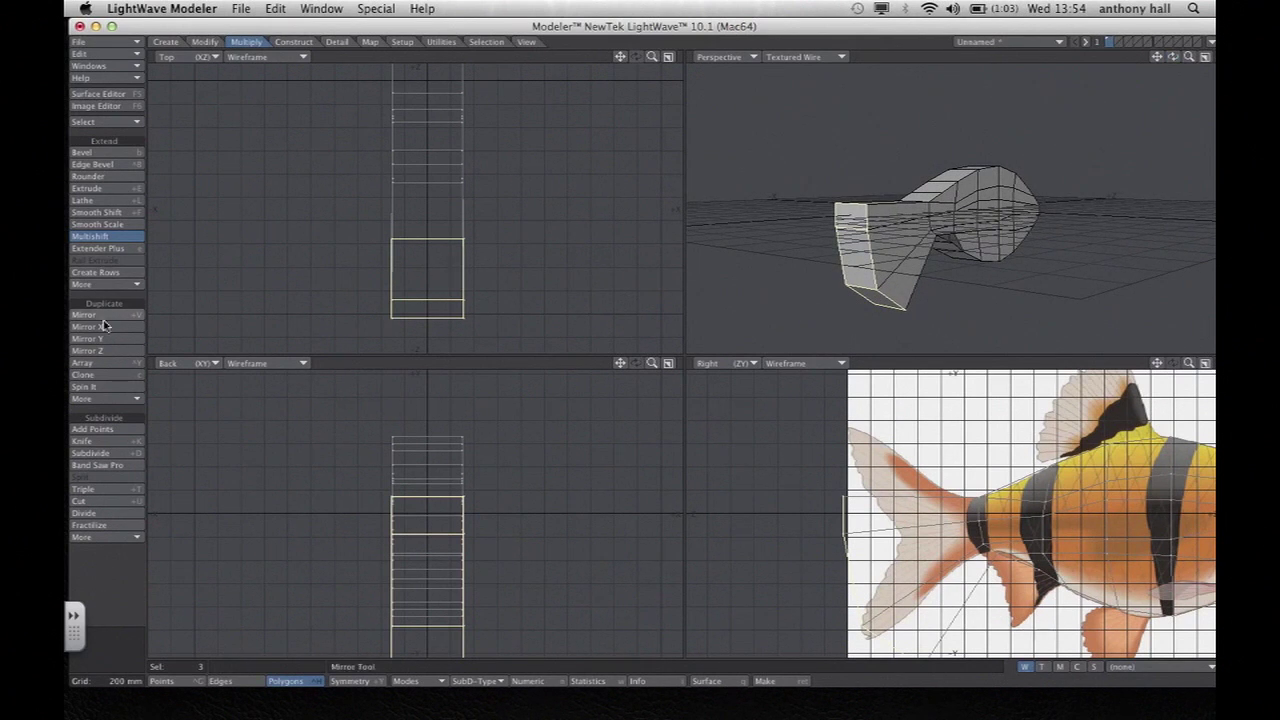
# Stretch the extended tail polygons to about 13% of their width and move them about -140 mm in X onto the centre line.
pyautogui.click(205, 42)
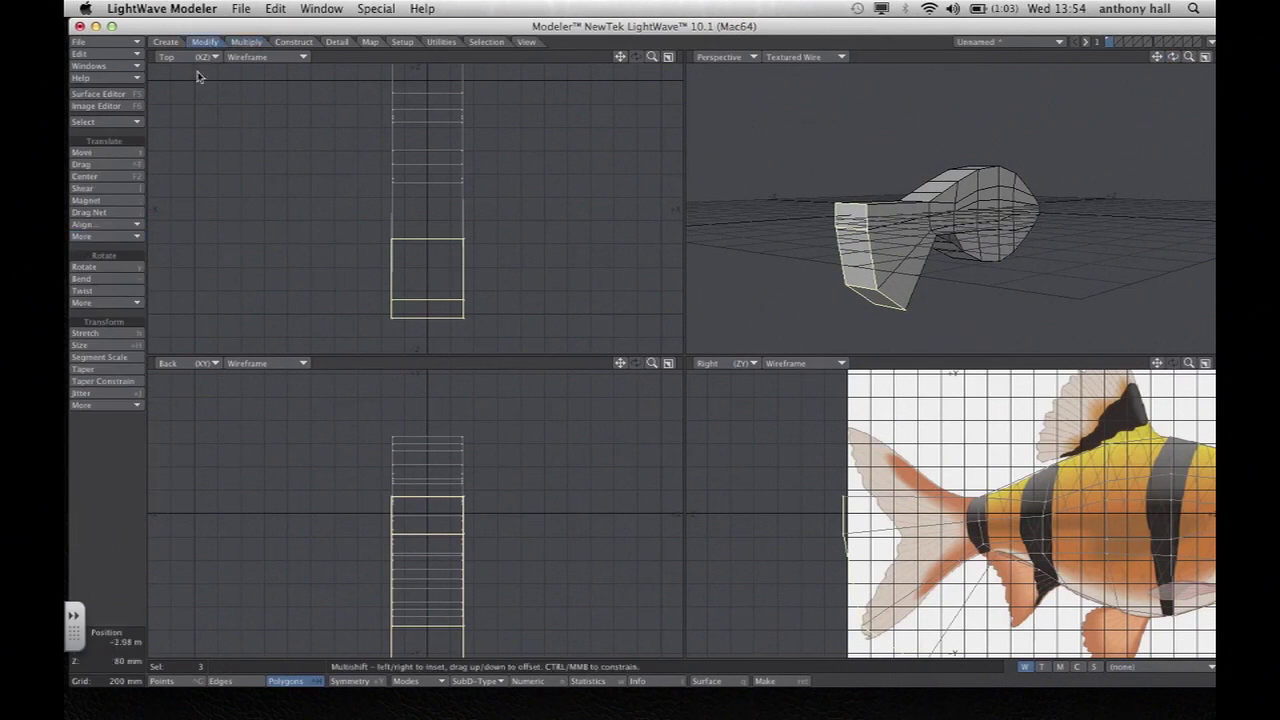
pyautogui.click(94, 335)
pyautogui.moveTo(449, 294); pyautogui.dragTo(372, 293)
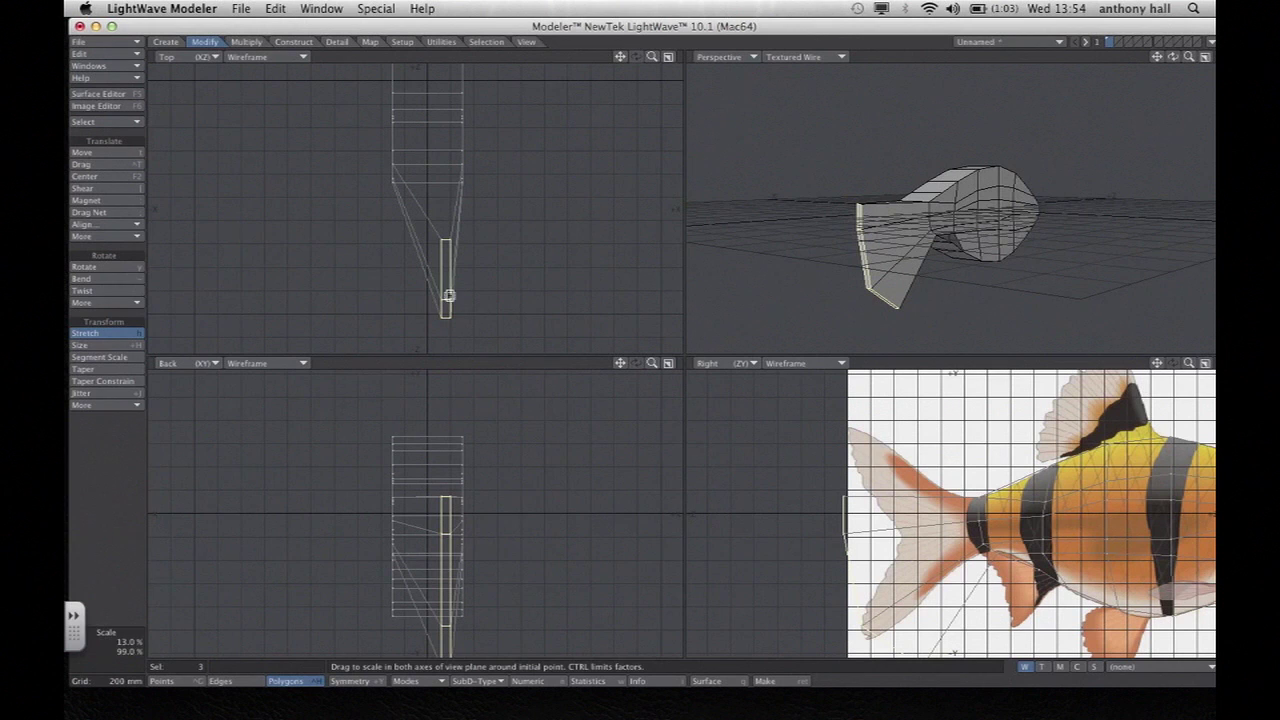
pyautogui.click(137, 155)
pyautogui.moveTo(443, 277); pyautogui.dragTo(429, 280)
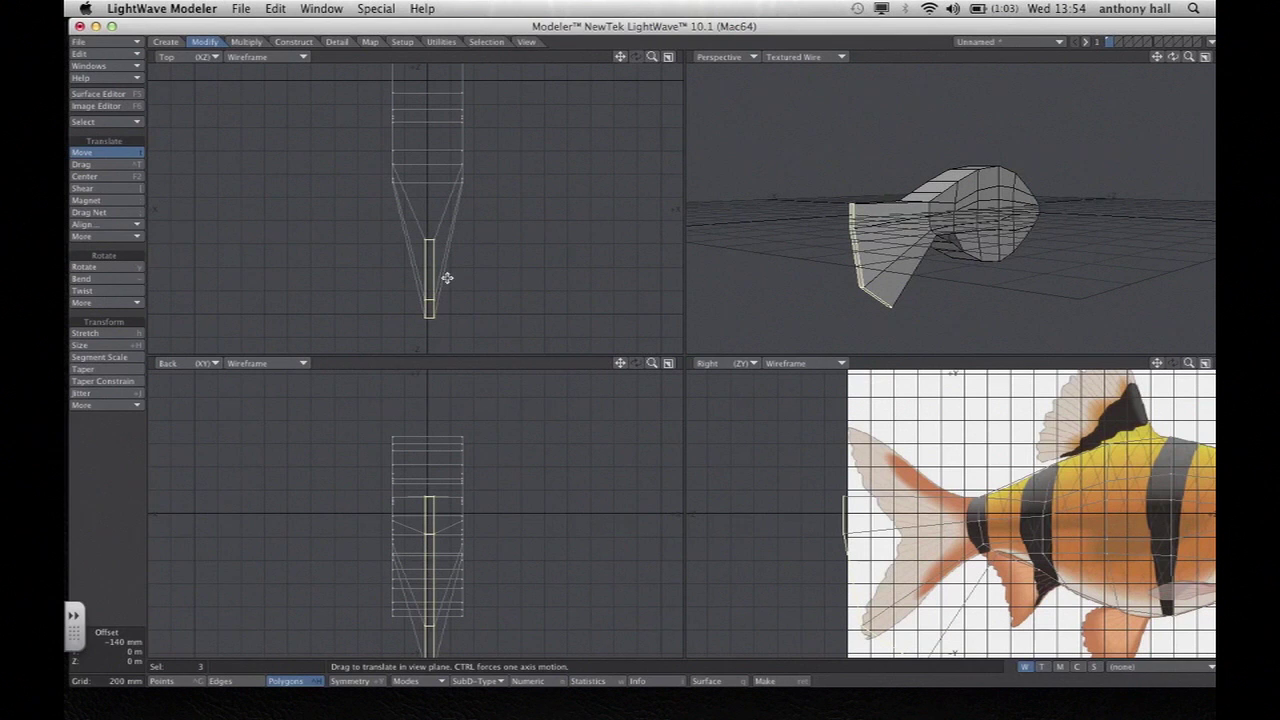
pyautogui.press('space')
# Deselect the tail polygons and convert the whole model to subpatches.
pyautogui.press('/')
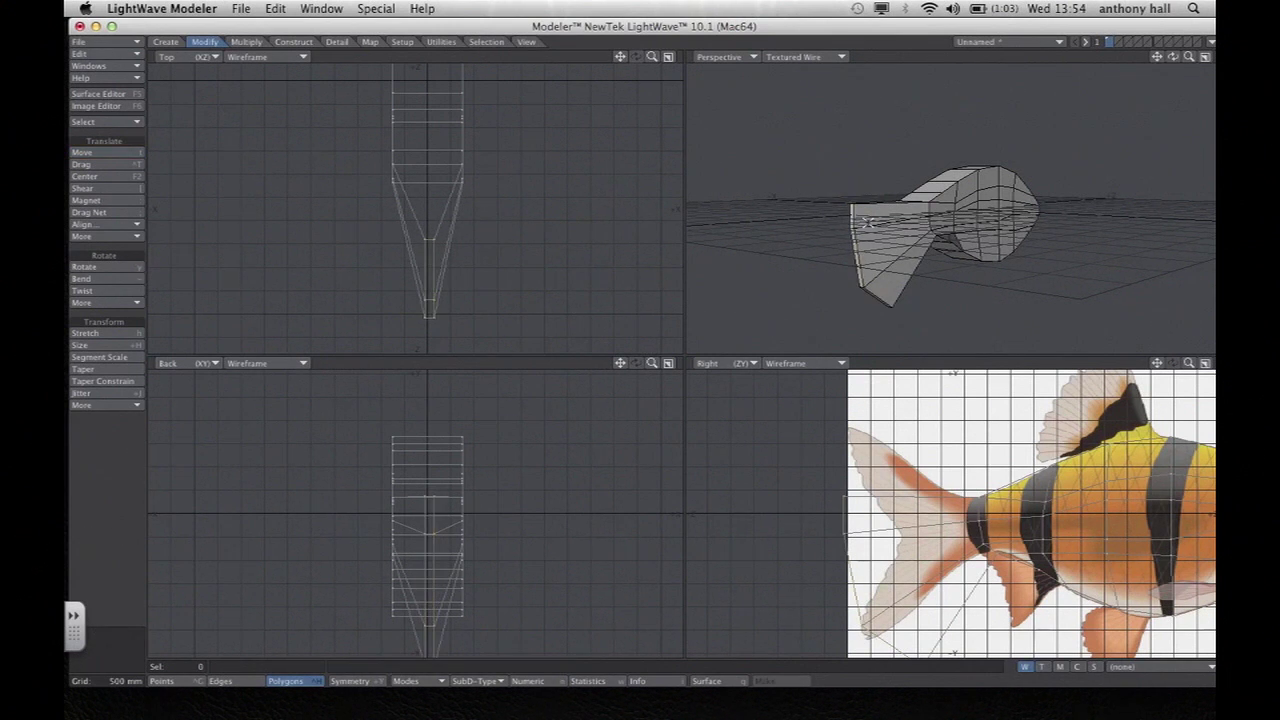
pyautogui.press('Tab')
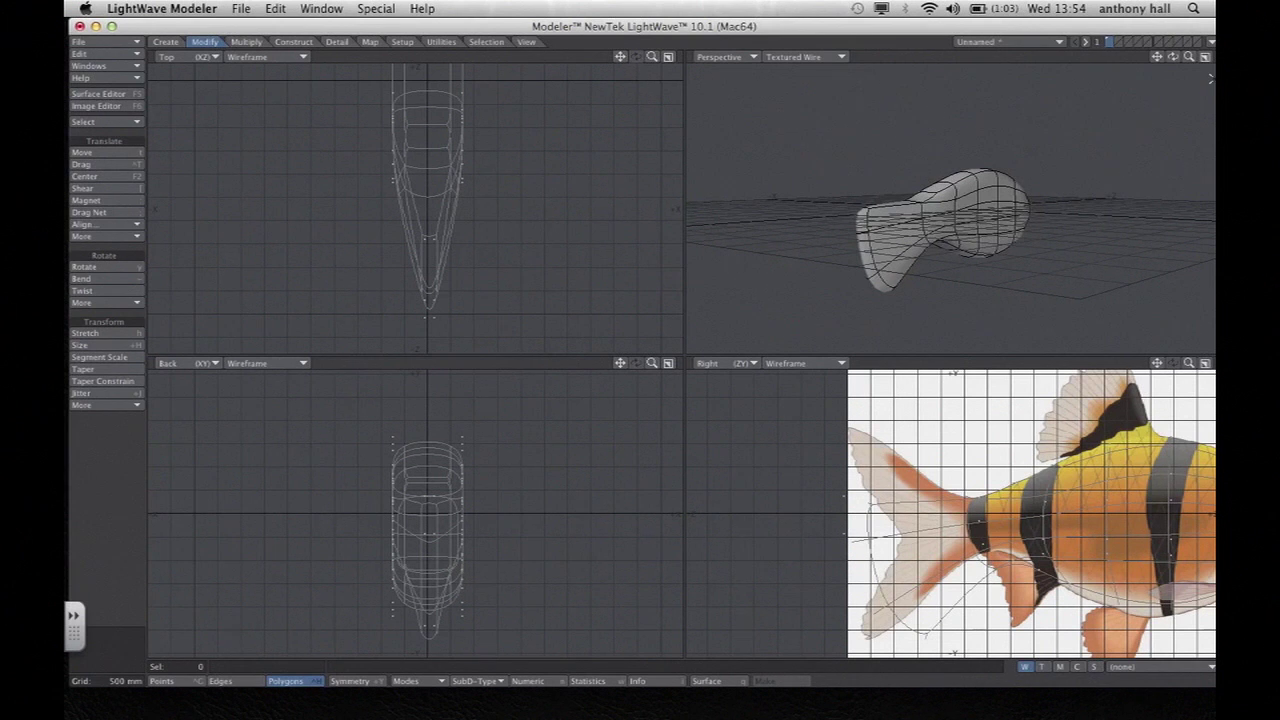
pyautogui.moveTo(1172, 57); pyautogui.dragTo(1181, 303)
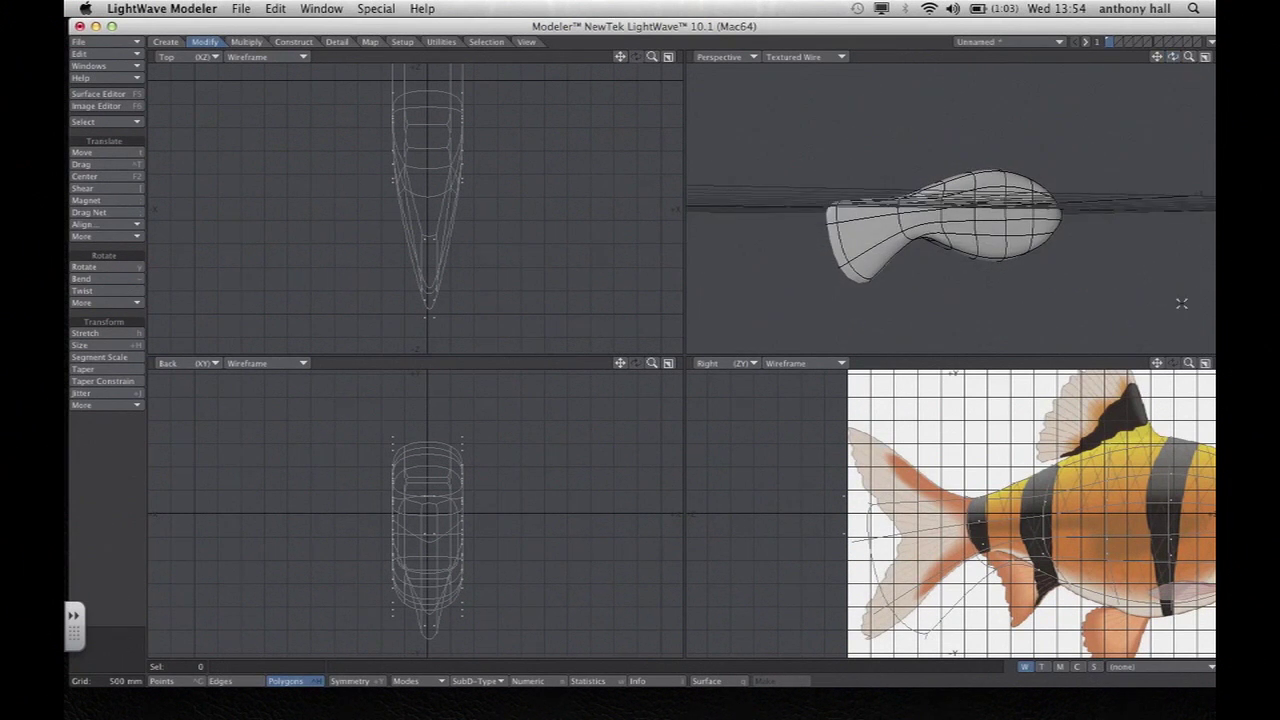
# Enlarge the side view around the tail and invert the backdrop image's colours.
pyautogui.click(1205, 364)
pyautogui.moveTo(1188, 58); pyautogui.dragTo(1208, 57)
pyautogui.click(106, 56)
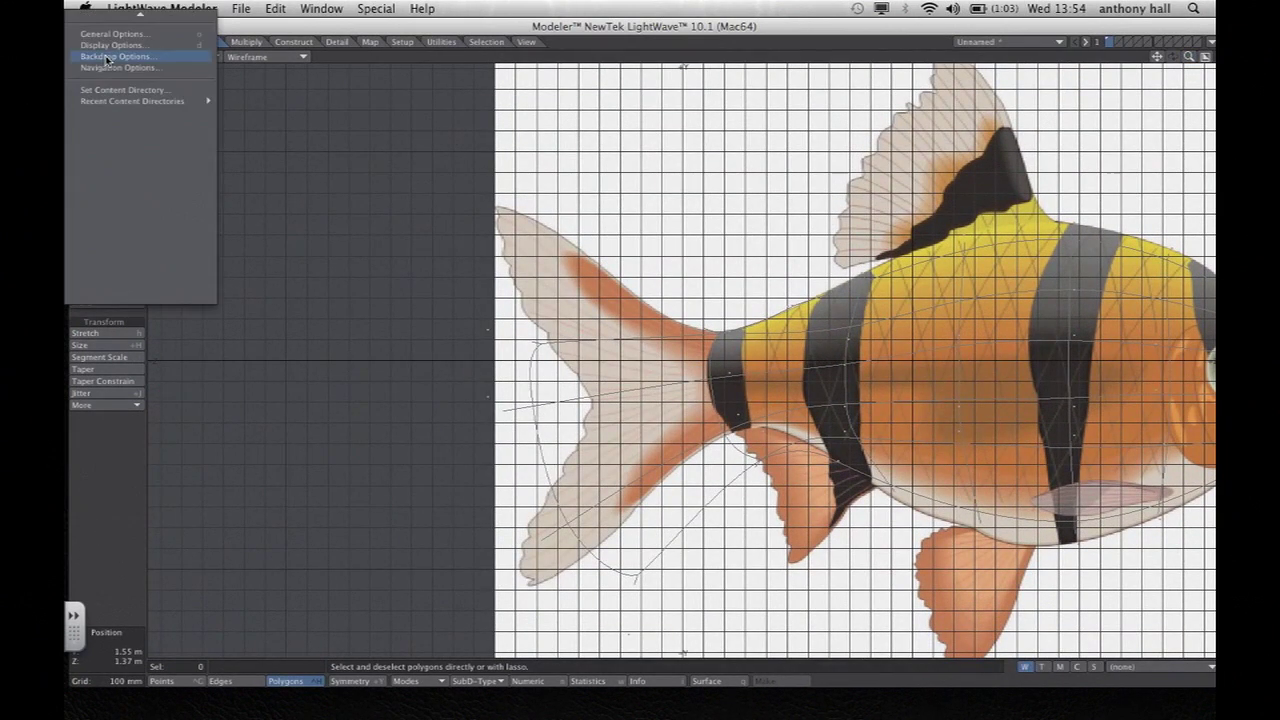
pyautogui.click(107, 58)
pyautogui.click(521, 350)
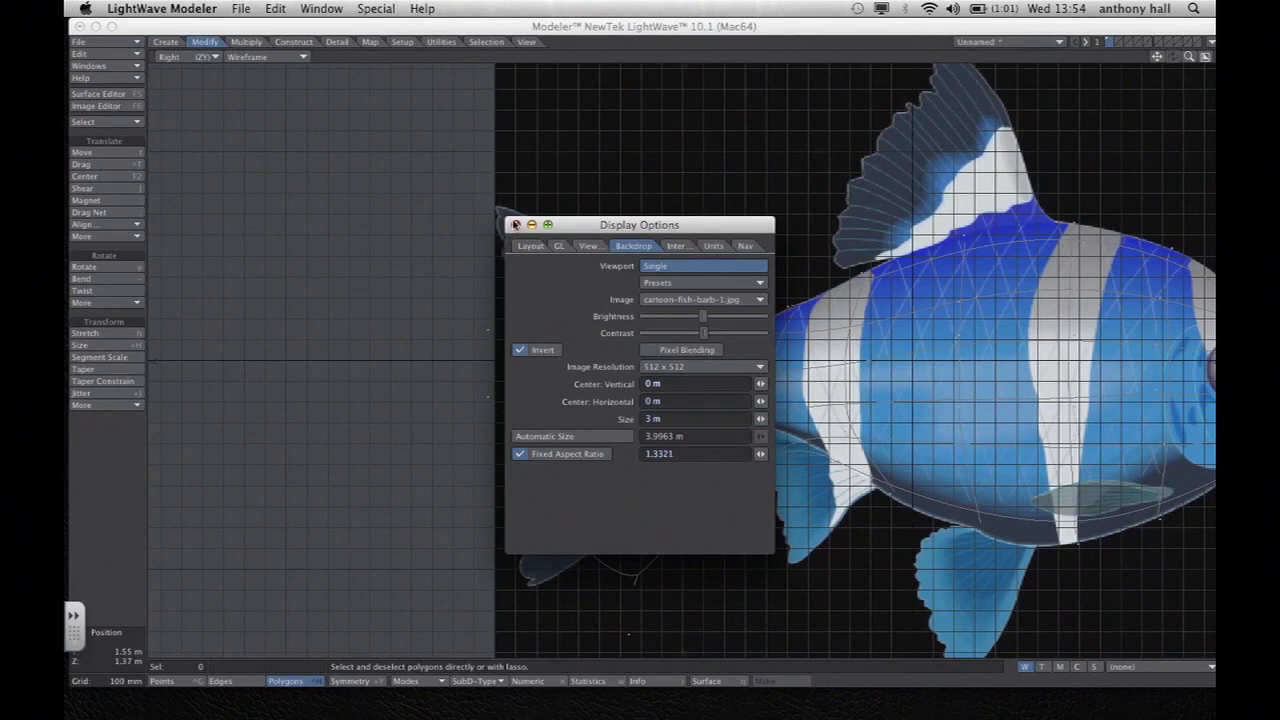
pyautogui.click(515, 224)
# Fit the tail points to the backdrop fin, spreading the upper and lower lobe tips, tightening the base and pulling the rear middle inward.
pyautogui.click(98, 165)
pyautogui.moveTo(486, 331); pyautogui.dragTo(421, 91)
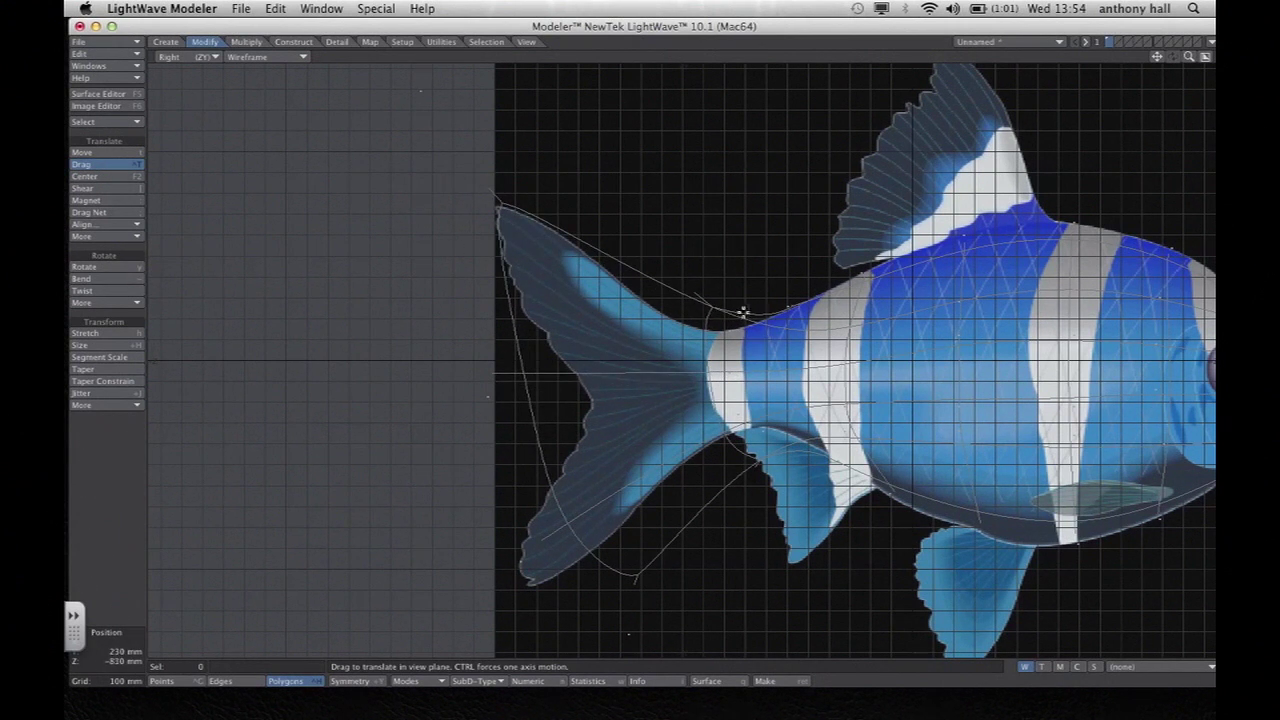
pyautogui.moveTo(712, 308); pyautogui.dragTo(677, 348)
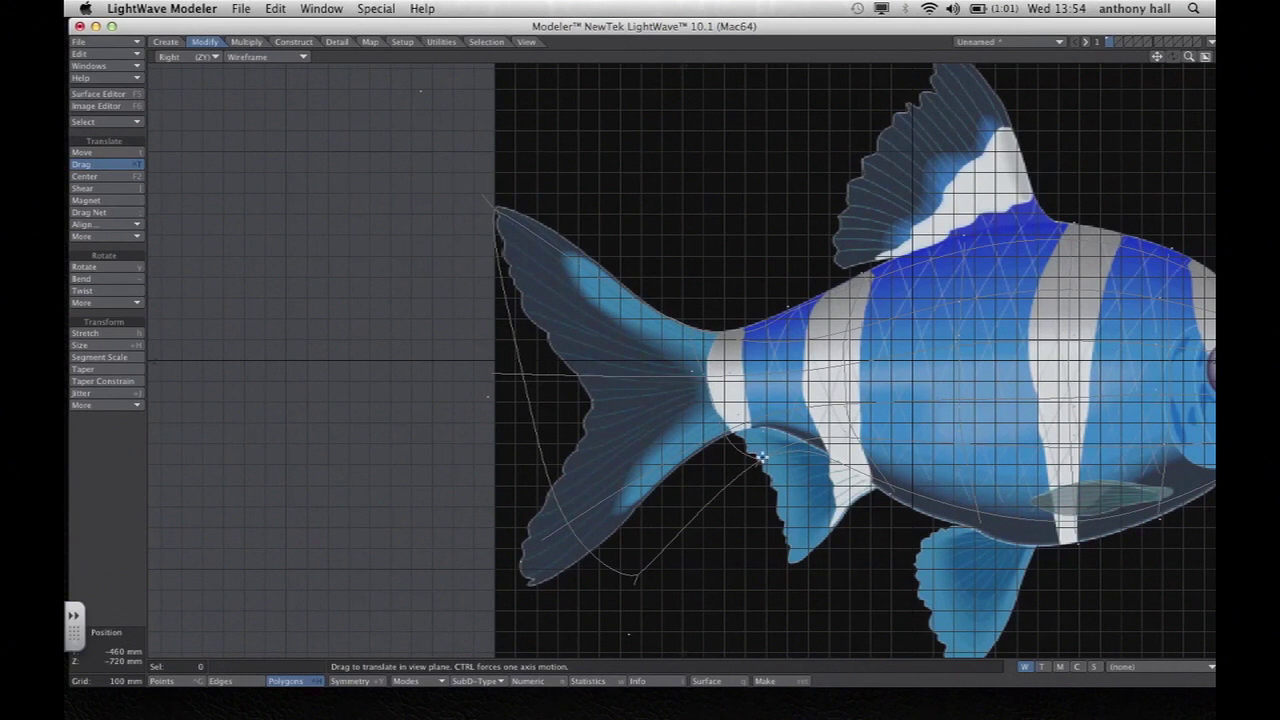
pyautogui.moveTo(767, 431); pyautogui.dragTo(739, 416)
pyautogui.moveTo(629, 635); pyautogui.dragTo(485, 647)
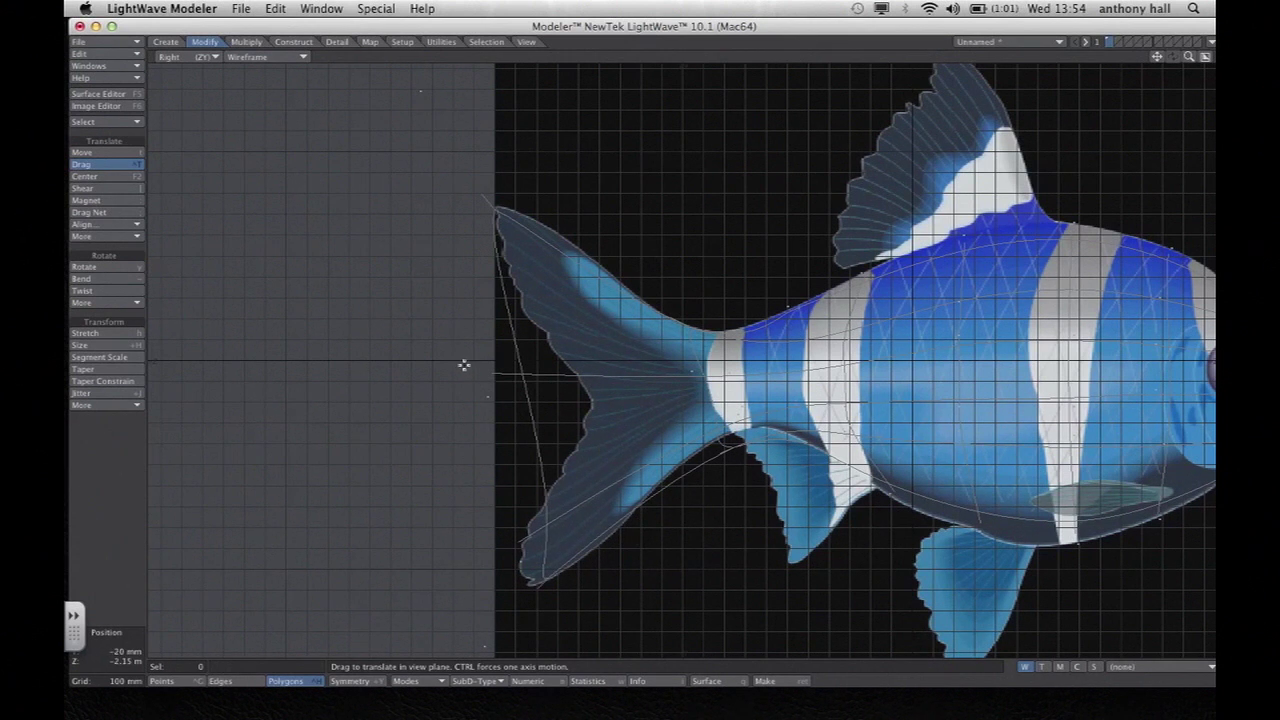
pyautogui.moveTo(487, 395); pyautogui.dragTo(617, 392)
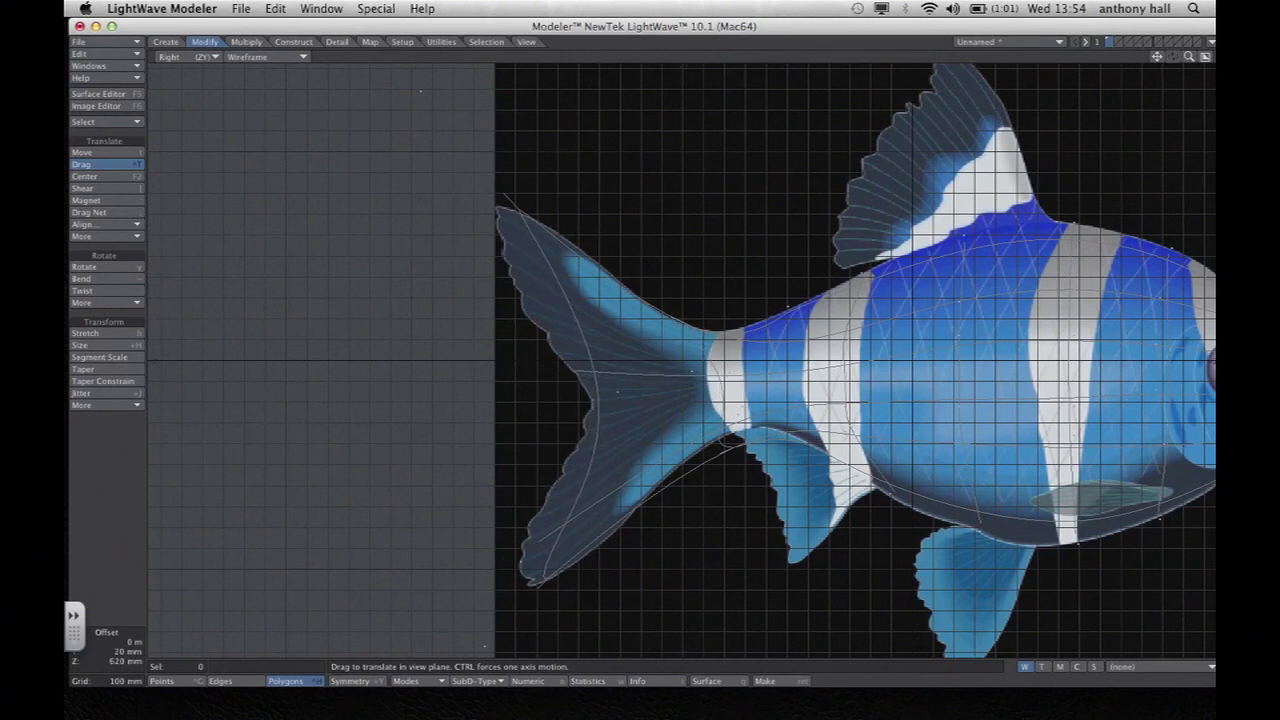
pyautogui.moveTo(421, 92); pyautogui.dragTo(346, 79)
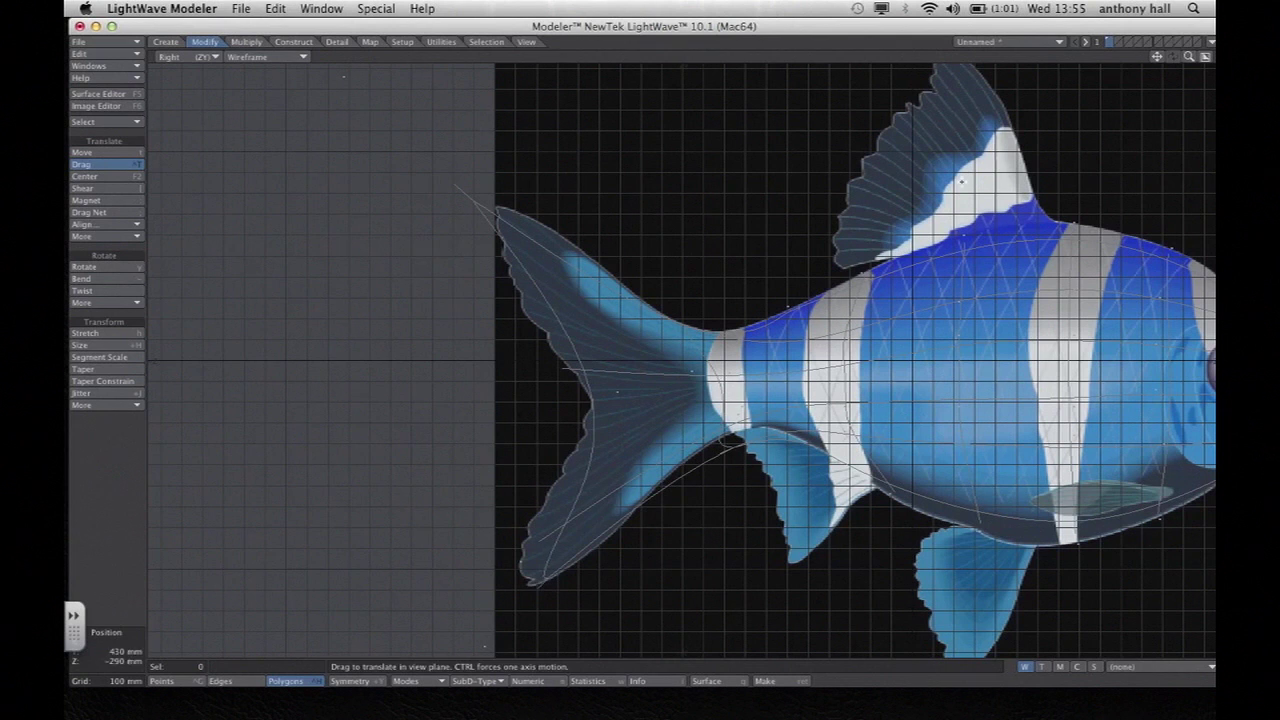
# Pull the lower tail lobe's tip point further out and down in the side view.
pyautogui.click(1204, 57)
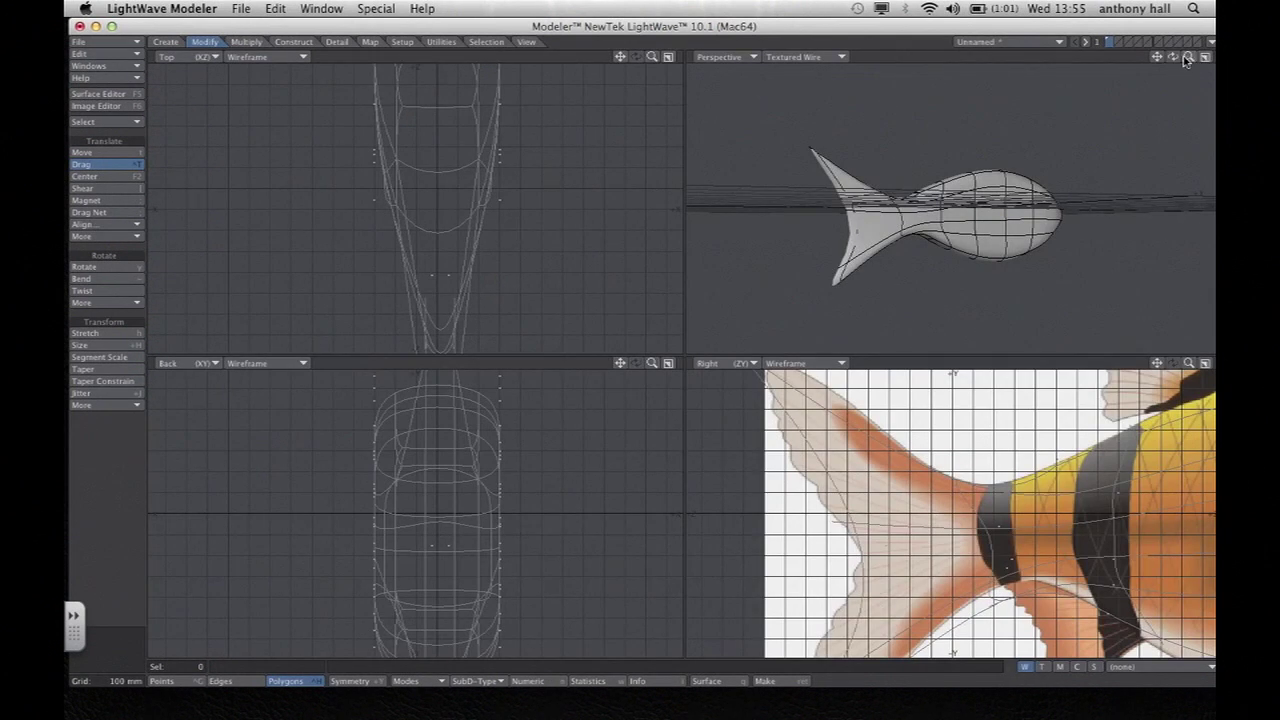
pyautogui.moveTo(1173, 57)
pyautogui.mouseDown()
pyautogui.moveTo(1279, 60)
pyautogui.moveTo(1170, 64)
pyautogui.mouseUp()
pyautogui.moveTo(1189, 364); pyautogui.dragTo(1122, 364)
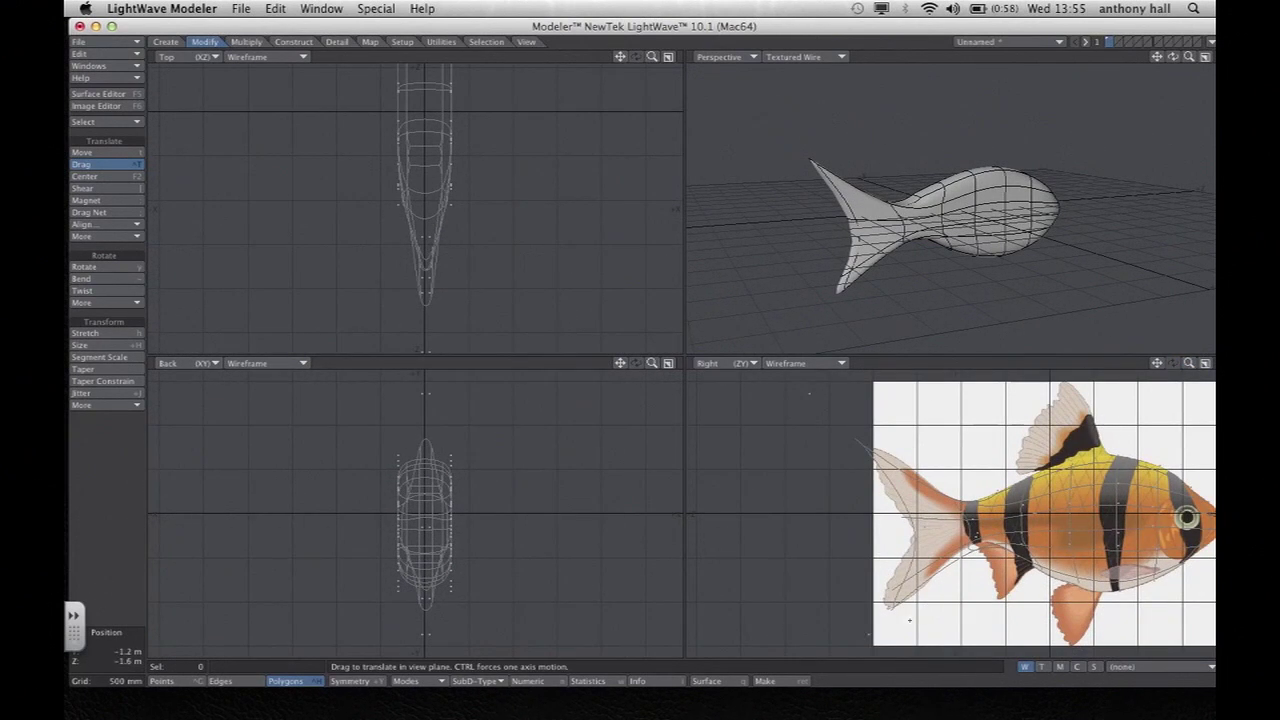
pyautogui.moveTo(868, 635); pyautogui.dragTo(851, 649)
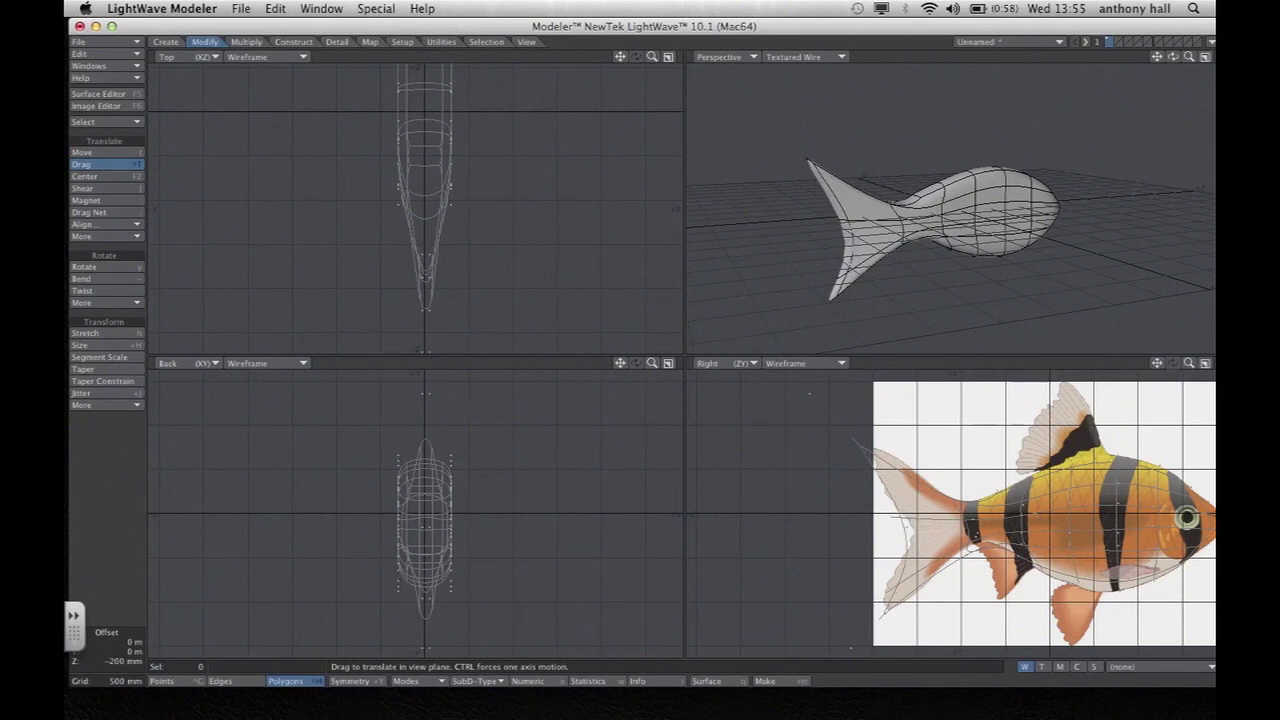
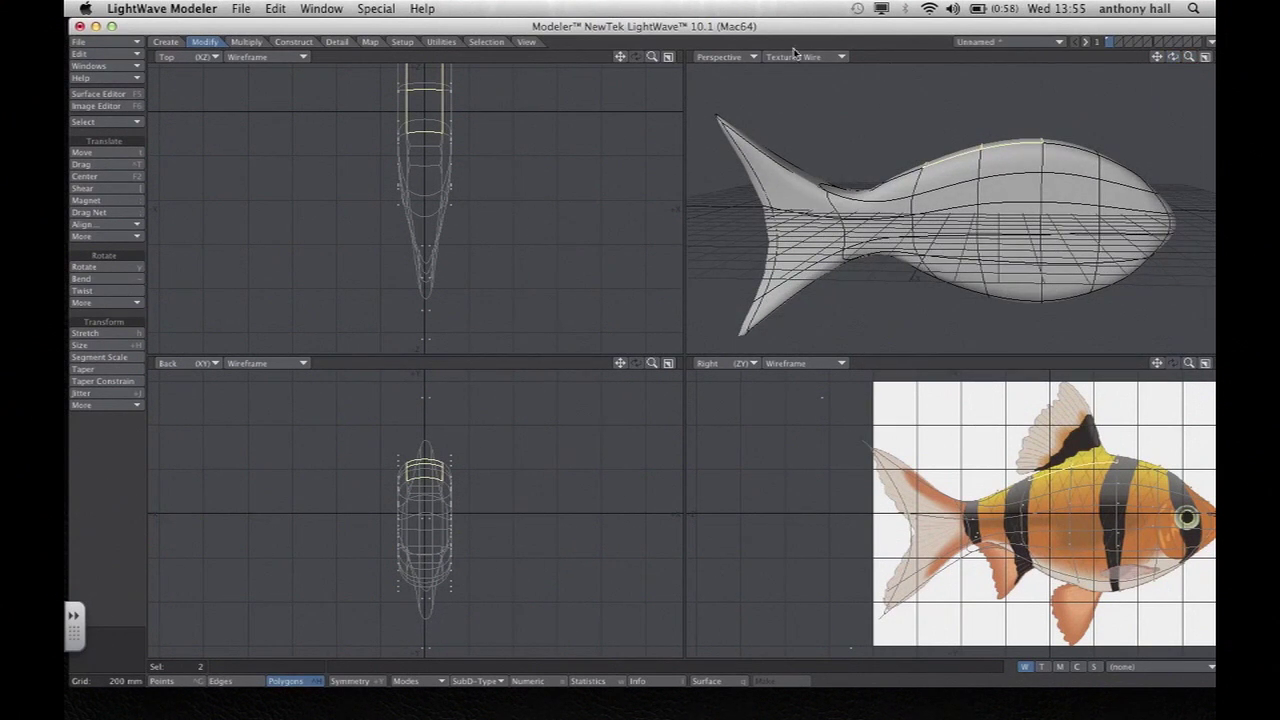
# Extend the two selected polygons on top of the back upward with an inset using Multishift to form the dorsal fin.
pyautogui.moveTo(620, 364); pyautogui.dragTo(617, 434)
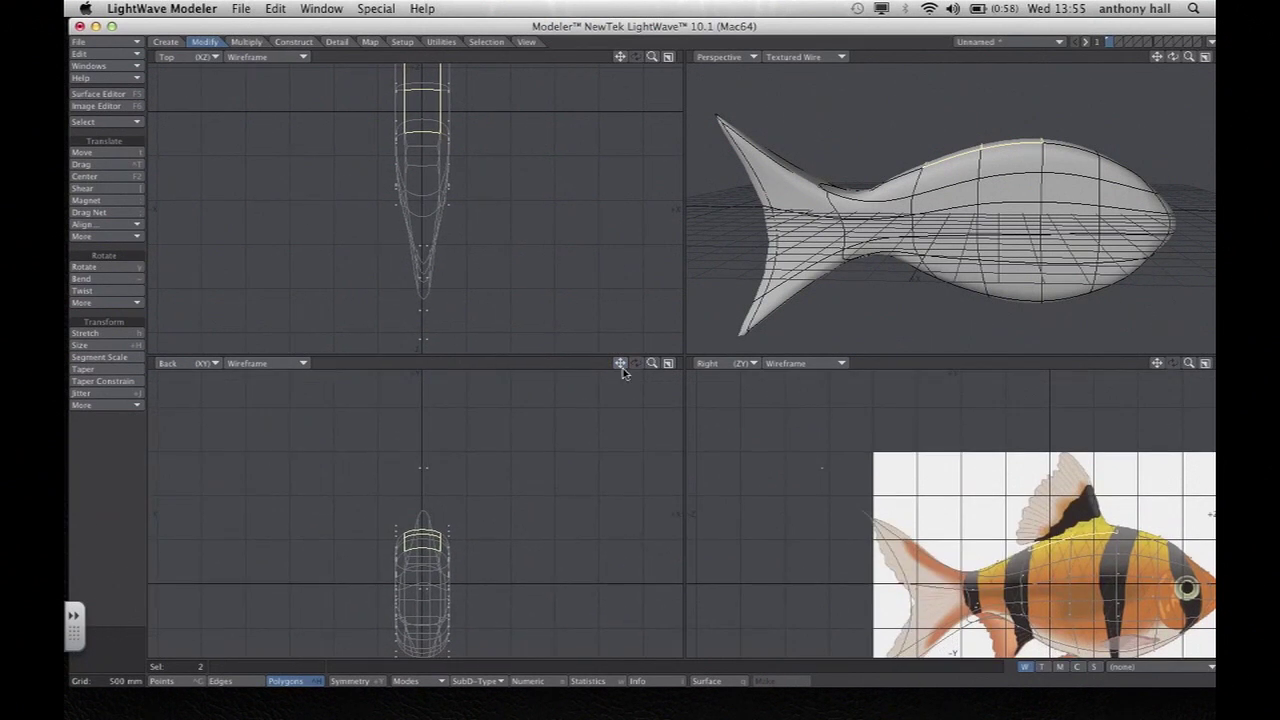
pyautogui.click(247, 42)
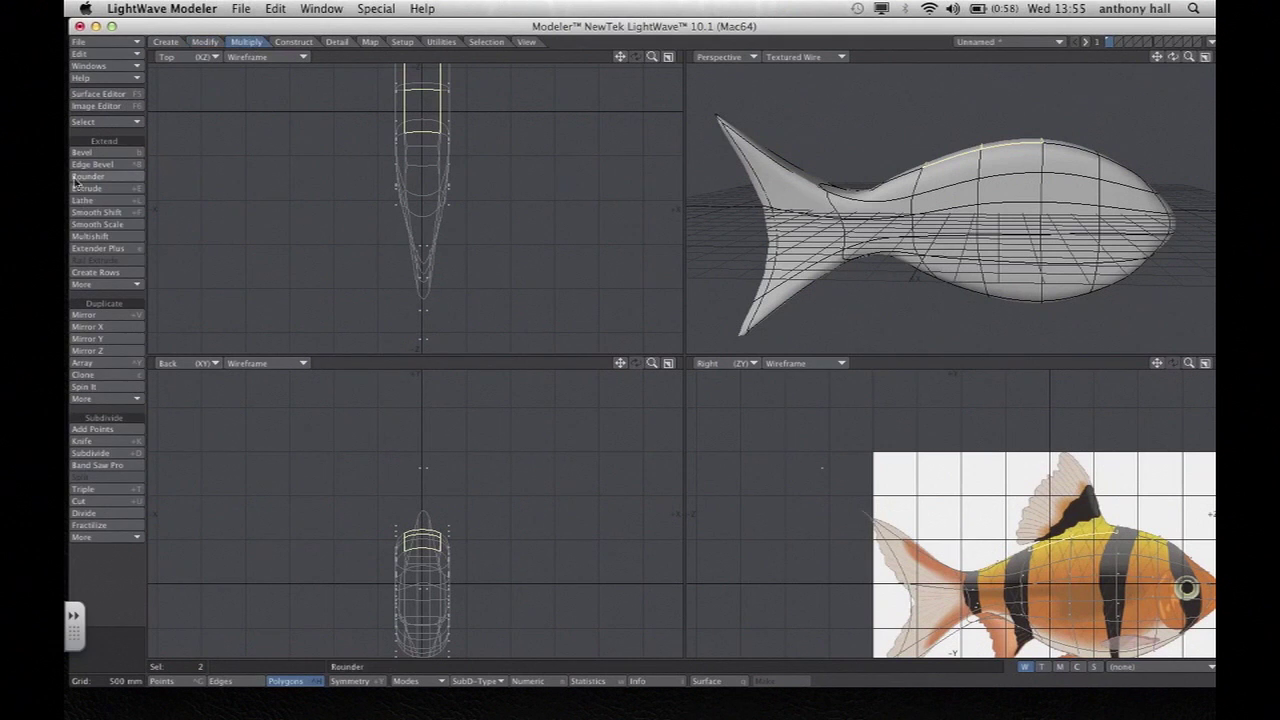
pyautogui.click(100, 238)
pyautogui.moveTo(387, 541); pyautogui.dragTo(205, 450)
pyautogui.moveTo(1189, 57); pyautogui.dragTo(784, 83)
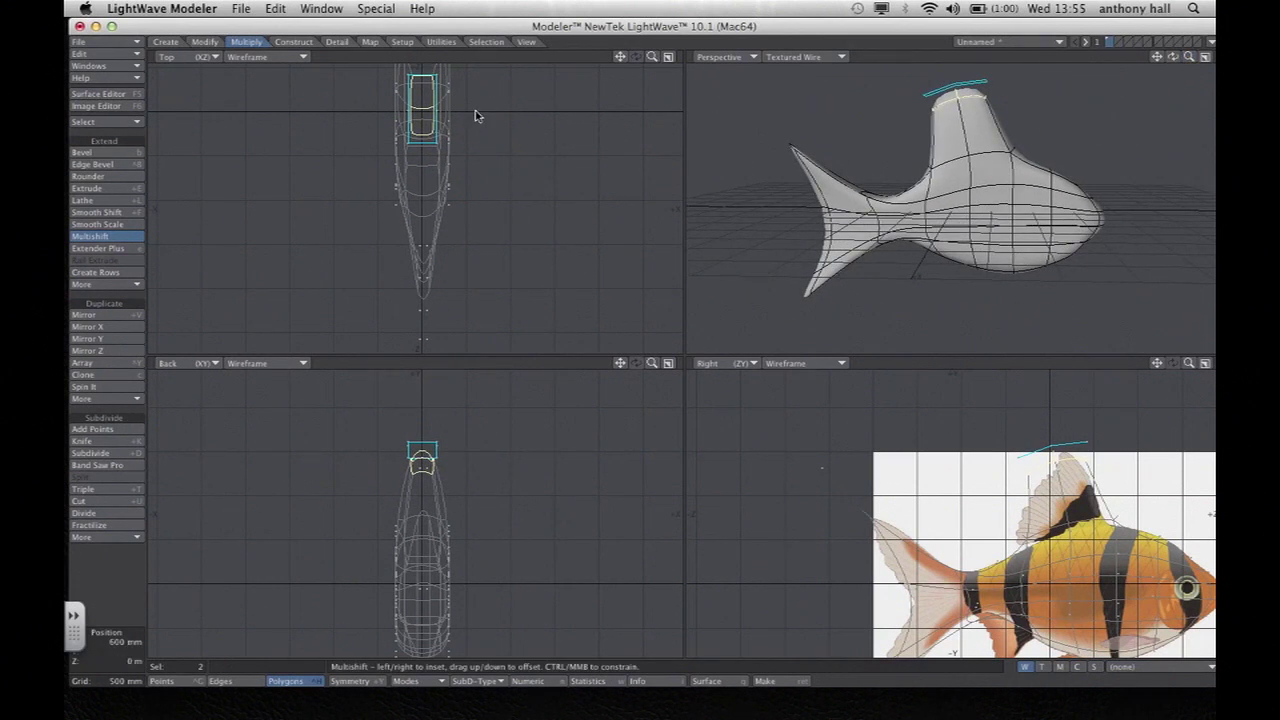
# Fit the dorsal fin to the backdrop by pulling its rear corner points down and drawing the top points together at the tip.
pyautogui.press('space')
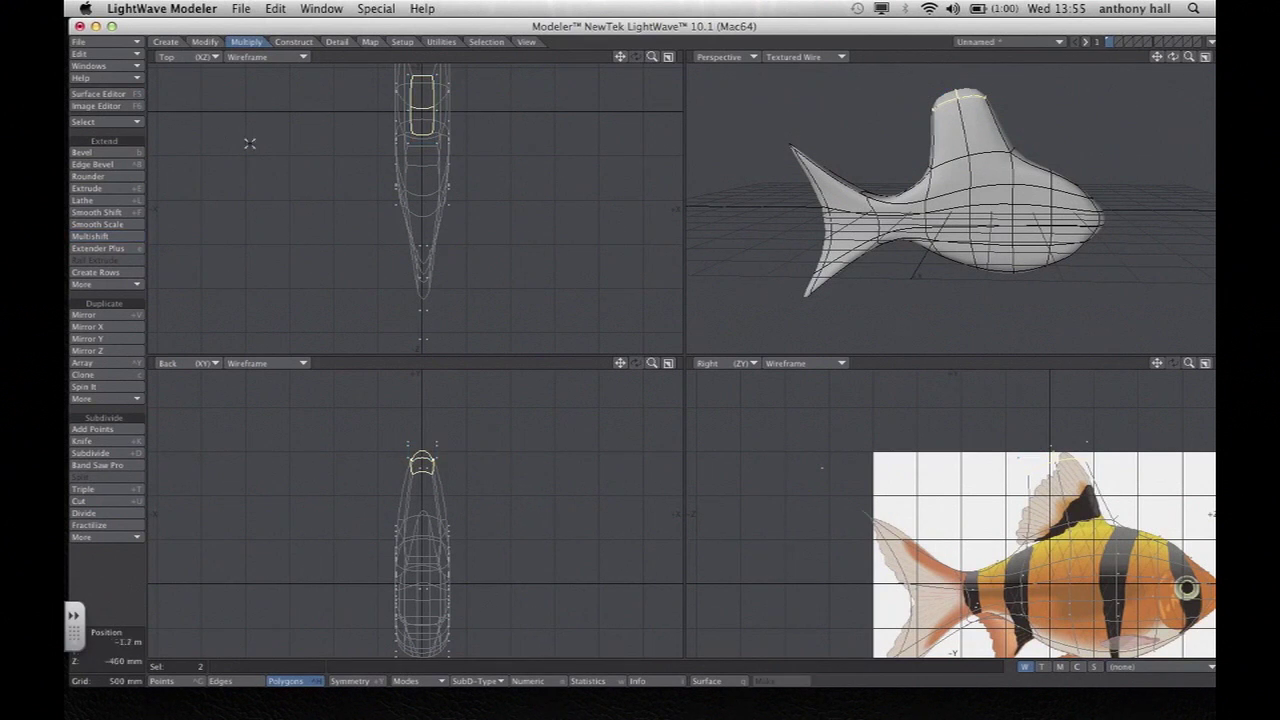
pyautogui.click(204, 41)
pyautogui.click(127, 165)
pyautogui.click(127, 165)
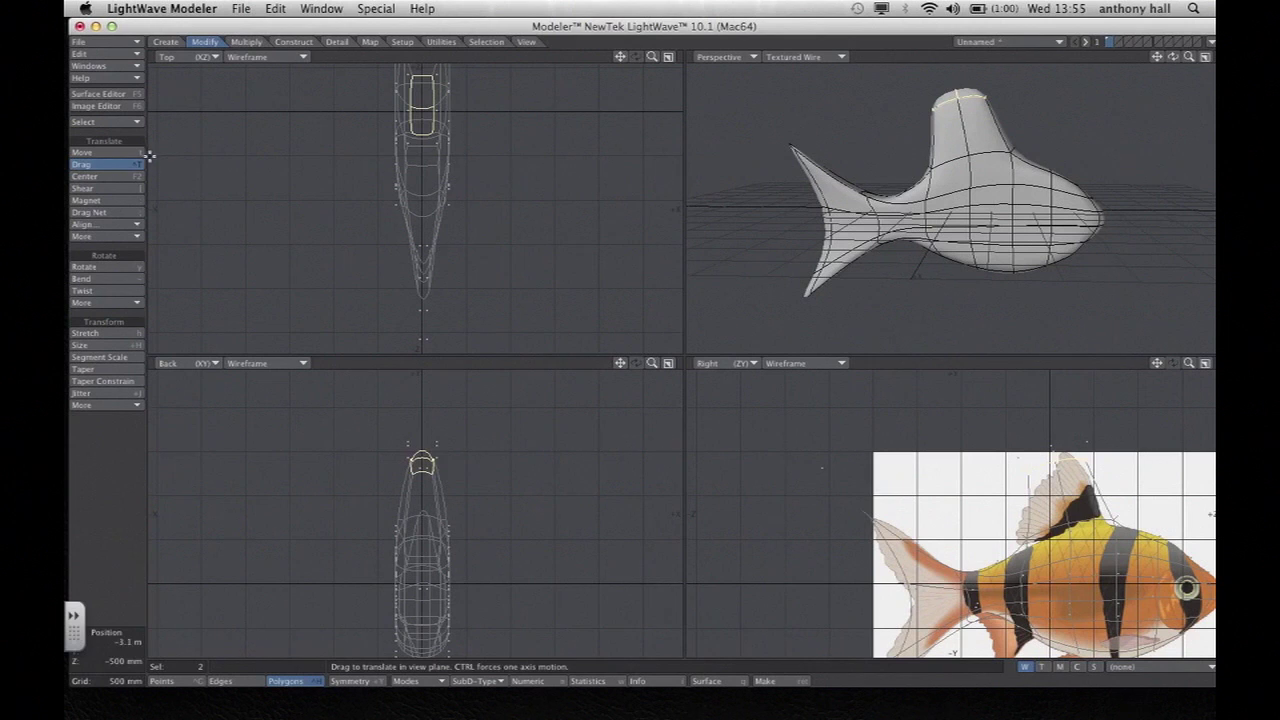
pyautogui.moveTo(1018, 458); pyautogui.dragTo(1009, 524)
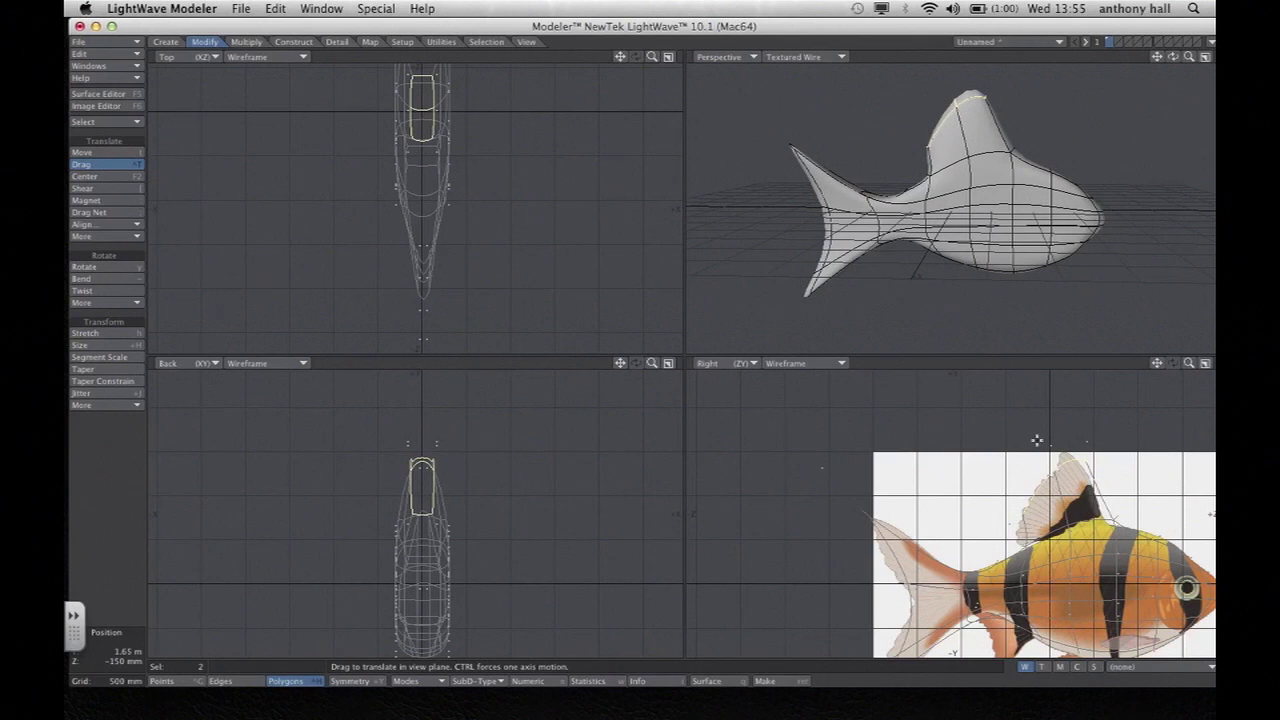
pyautogui.moveTo(1056, 446)
pyautogui.mouseDown()
pyautogui.moveTo(1042, 459)
pyautogui.moveTo(1078, 433)
pyautogui.mouseUp()
pyautogui.press('/')
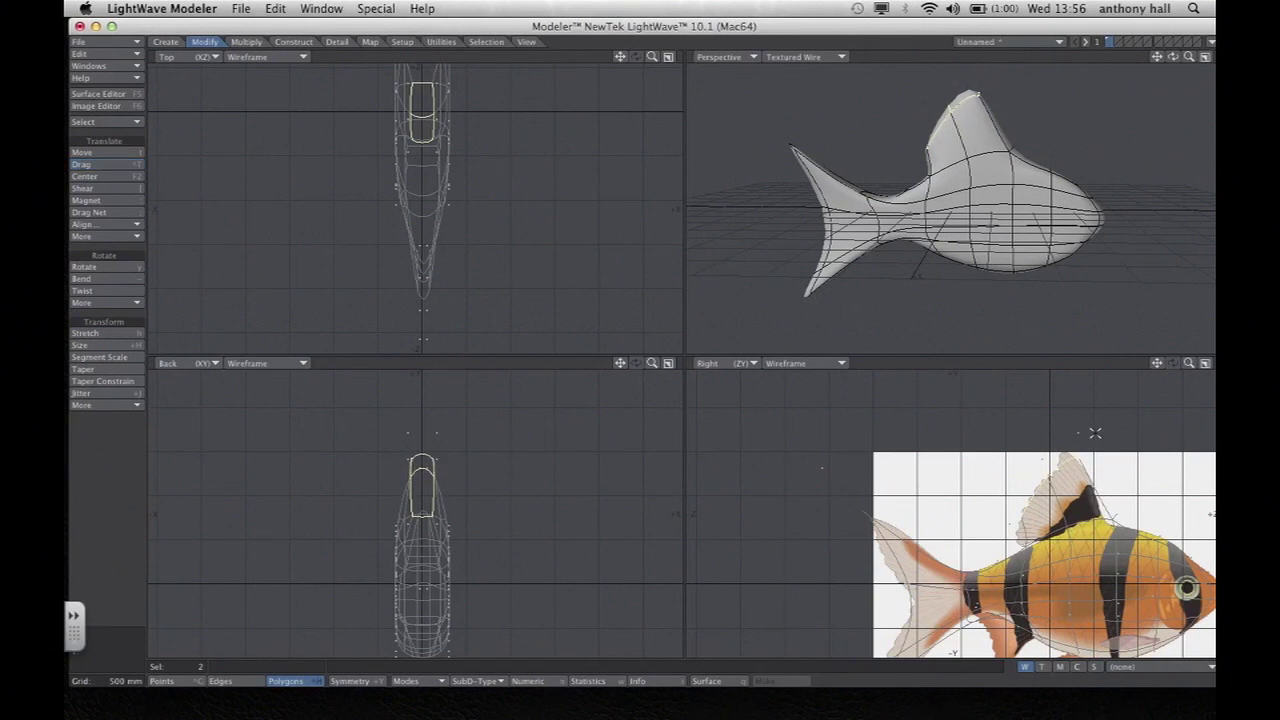
pyautogui.moveTo(1176, 60)
pyautogui.mouseDown()
pyautogui.moveTo(1214, 72)
pyautogui.moveTo(1178, 67)
pyautogui.moveTo(1197, 74)
pyautogui.mouseUp()
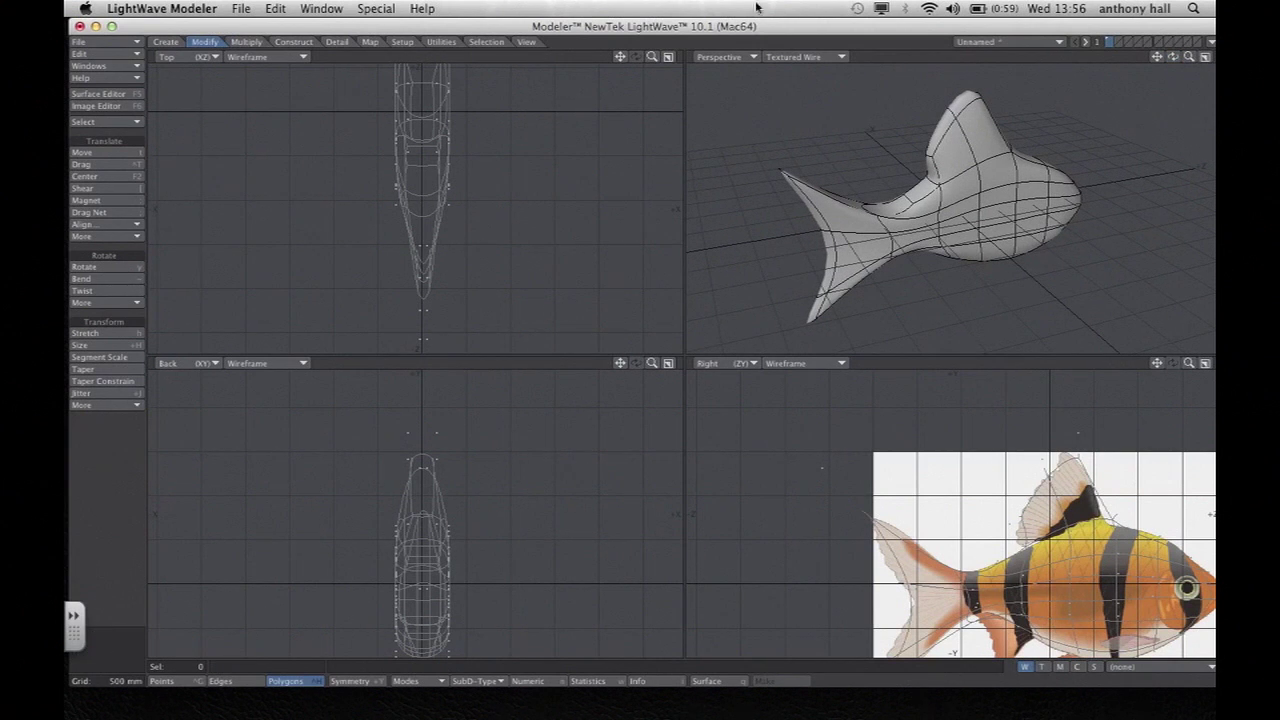
# Thin the dorsal fin by stretching its ten tip and base points to about 11% width, and move them back onto the body's centreline.
pyautogui.click(123, 682)
pyautogui.click(165, 683)
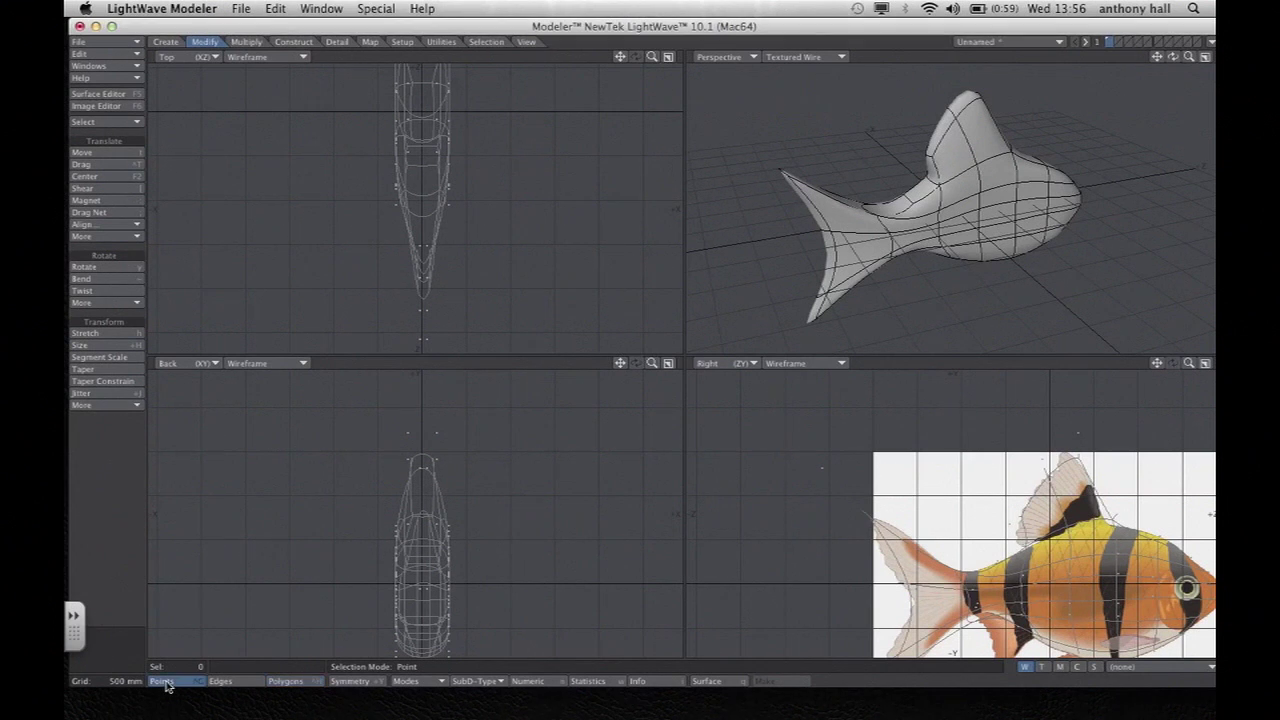
pyautogui.click(435, 433)
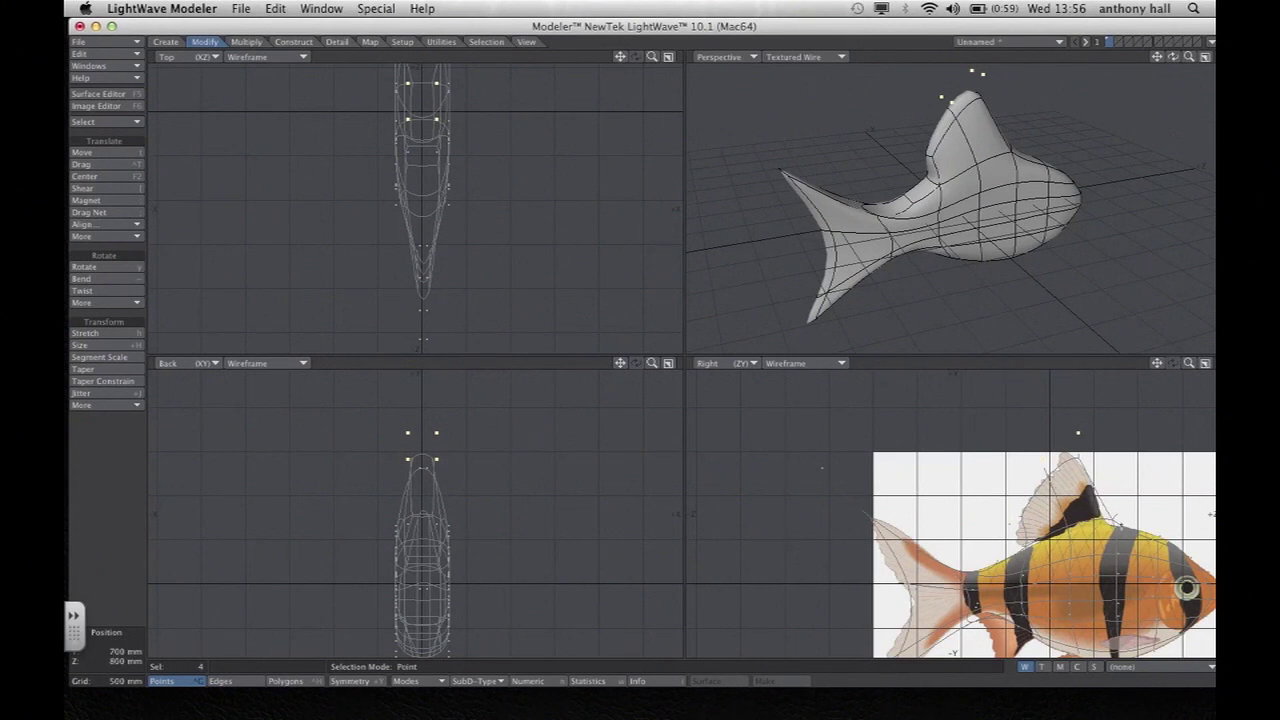
pyautogui.moveTo(1157, 363); pyautogui.dragTo(1033, 314)
pyautogui.moveTo(1189, 363); pyautogui.dragTo(1245, 363)
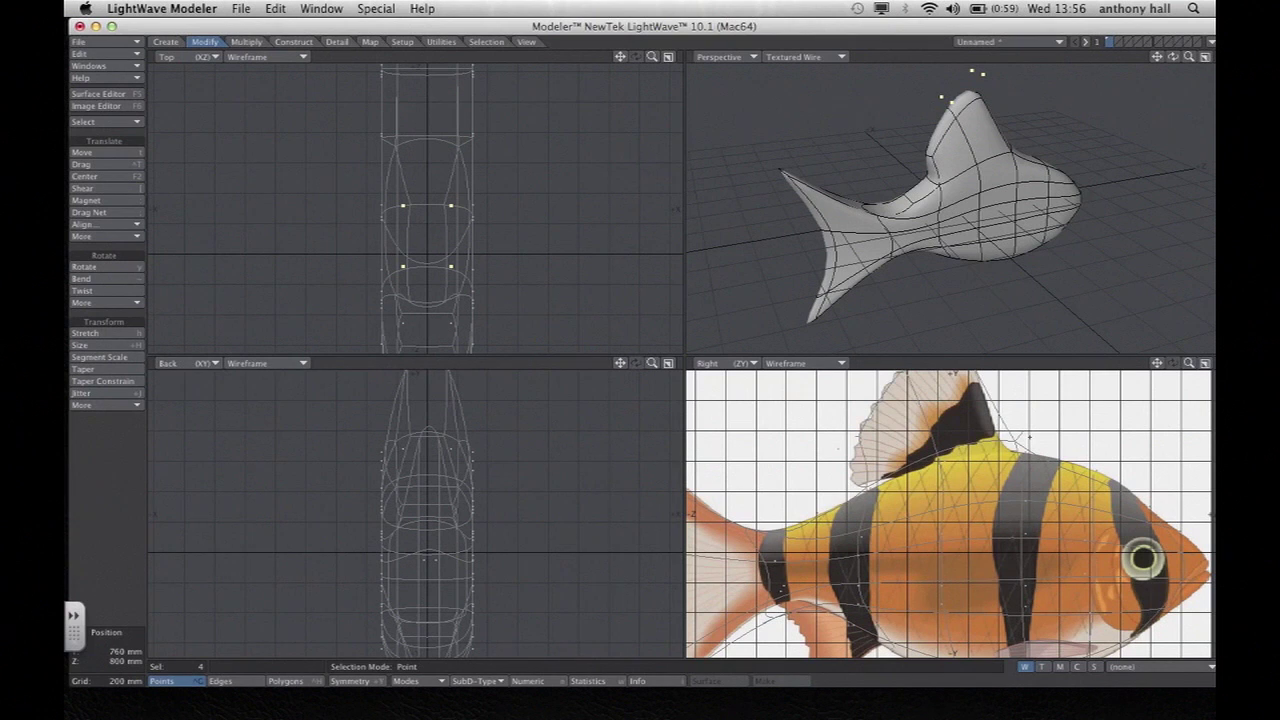
pyautogui.moveTo(1030, 437)
pyautogui.keyDown('shift'); pyautogui.mouseDown()
pyautogui.moveTo(1016, 451)
pyautogui.moveTo(928, 457)
pyautogui.mouseUp(); pyautogui.keyUp('shift')
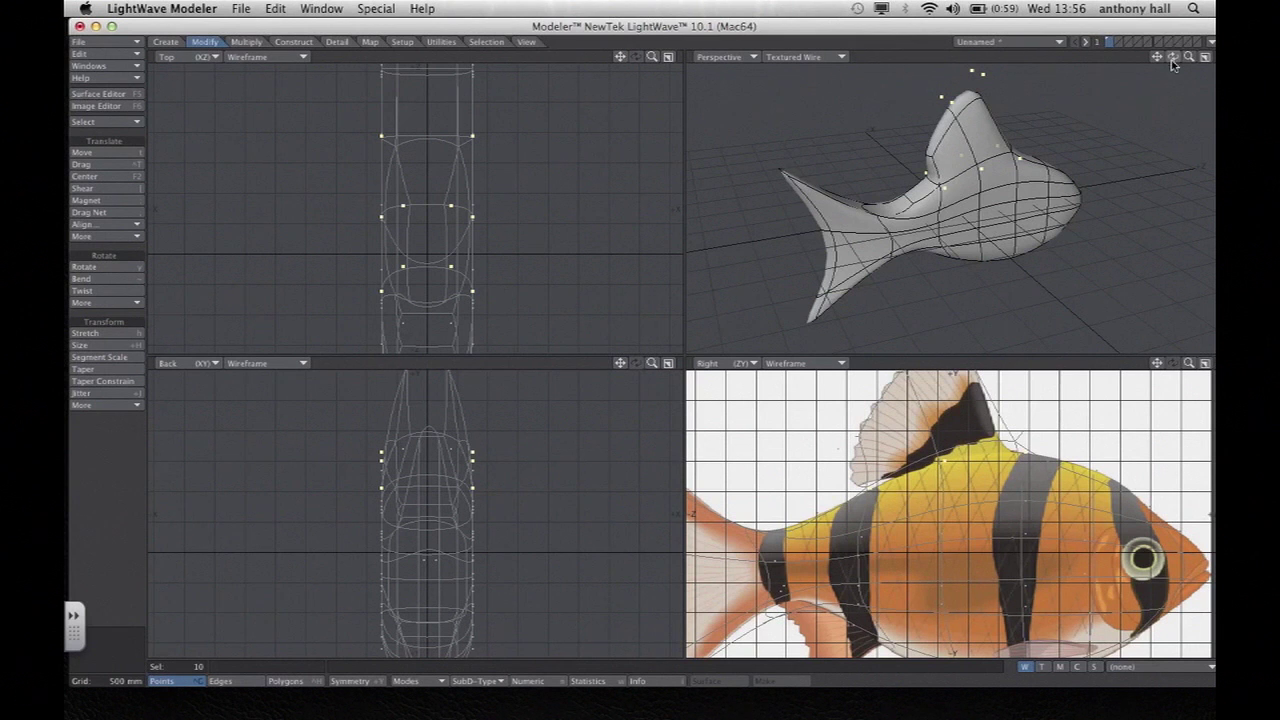
pyautogui.moveTo(1173, 57); pyautogui.dragTo(1270, 60)
pyautogui.click(105, 335)
pyautogui.moveTo(450, 217); pyautogui.dragTo(361, 210)
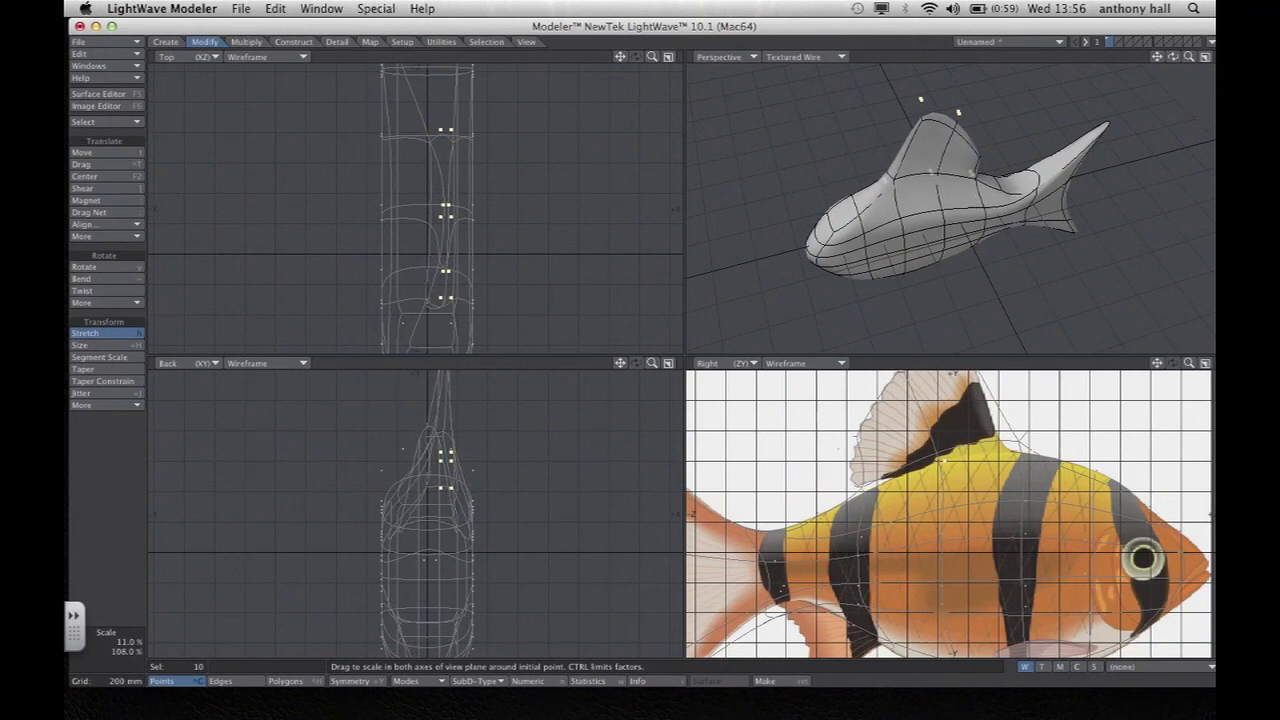
pyautogui.press('t')
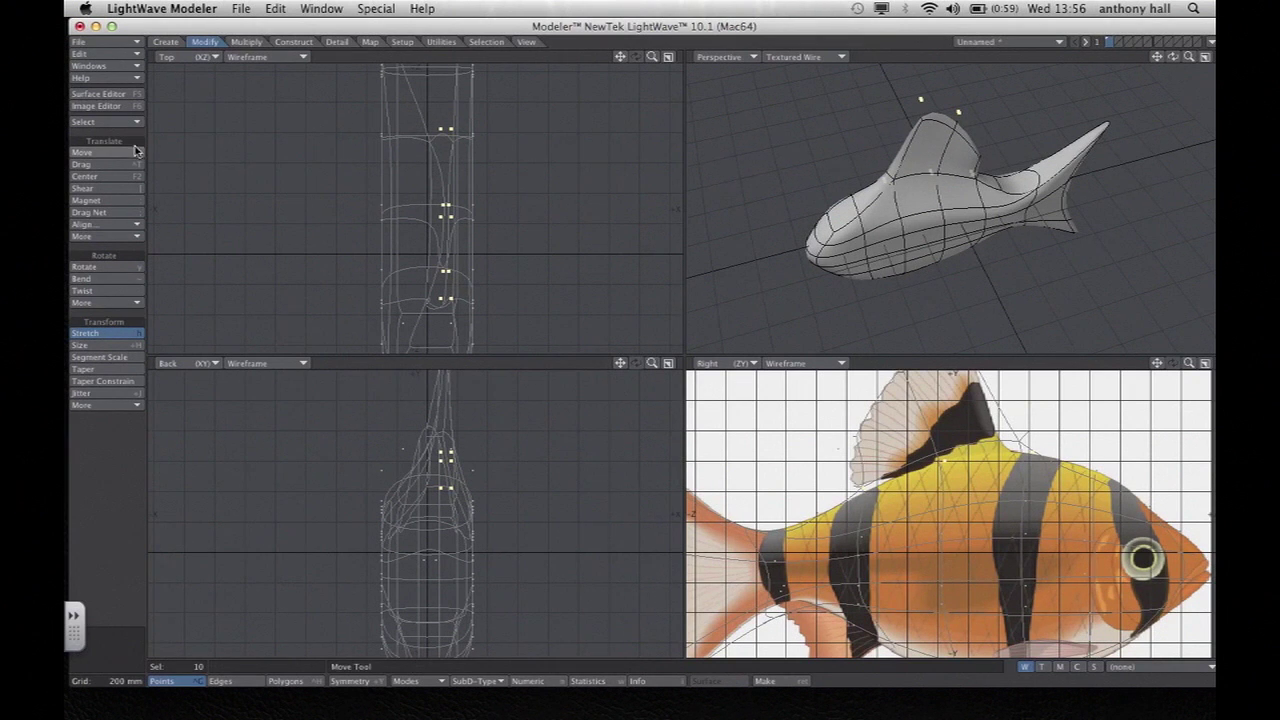
pyautogui.moveTo(524, 204); pyautogui.dragTo(503, 201)
pyautogui.moveTo(1175, 58); pyautogui.dragTo(1130, 31)
pyautogui.press('/')
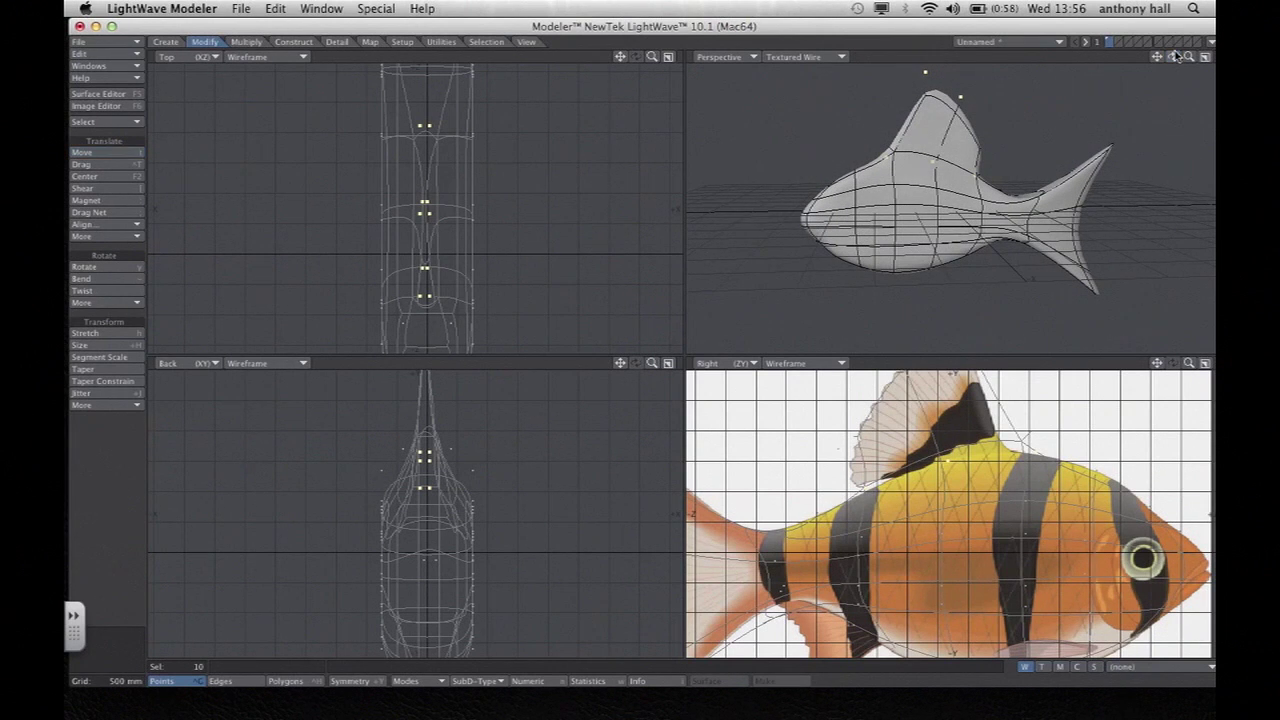
# Extend the middle polygon under the belly downward with a strong inset using Multishift to form the lower front fin.
pyautogui.moveTo(1175, 57)
pyautogui.mouseDown()
pyautogui.moveTo(1277, 69)
pyautogui.moveTo(1136, 72)
pyautogui.moveTo(1090, 50)
pyautogui.moveTo(1167, 66)
pyautogui.mouseUp()
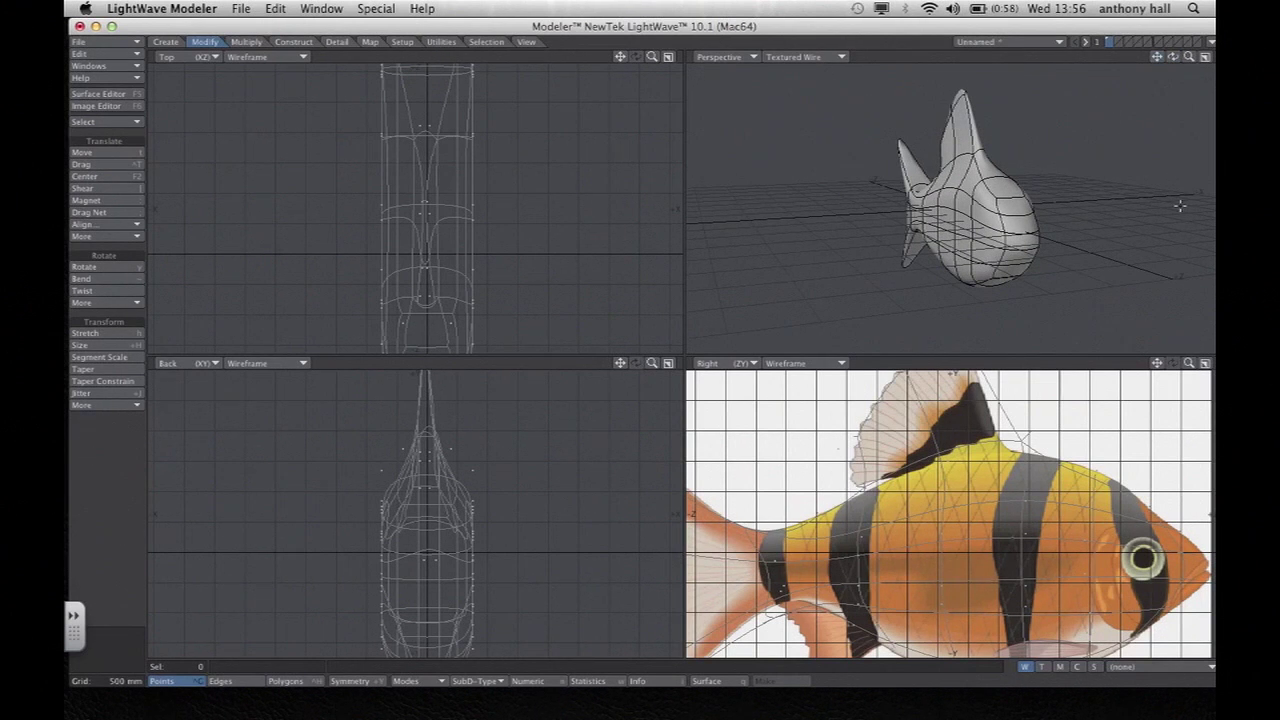
pyautogui.moveTo(1190, 365); pyautogui.dragTo(1145, 366)
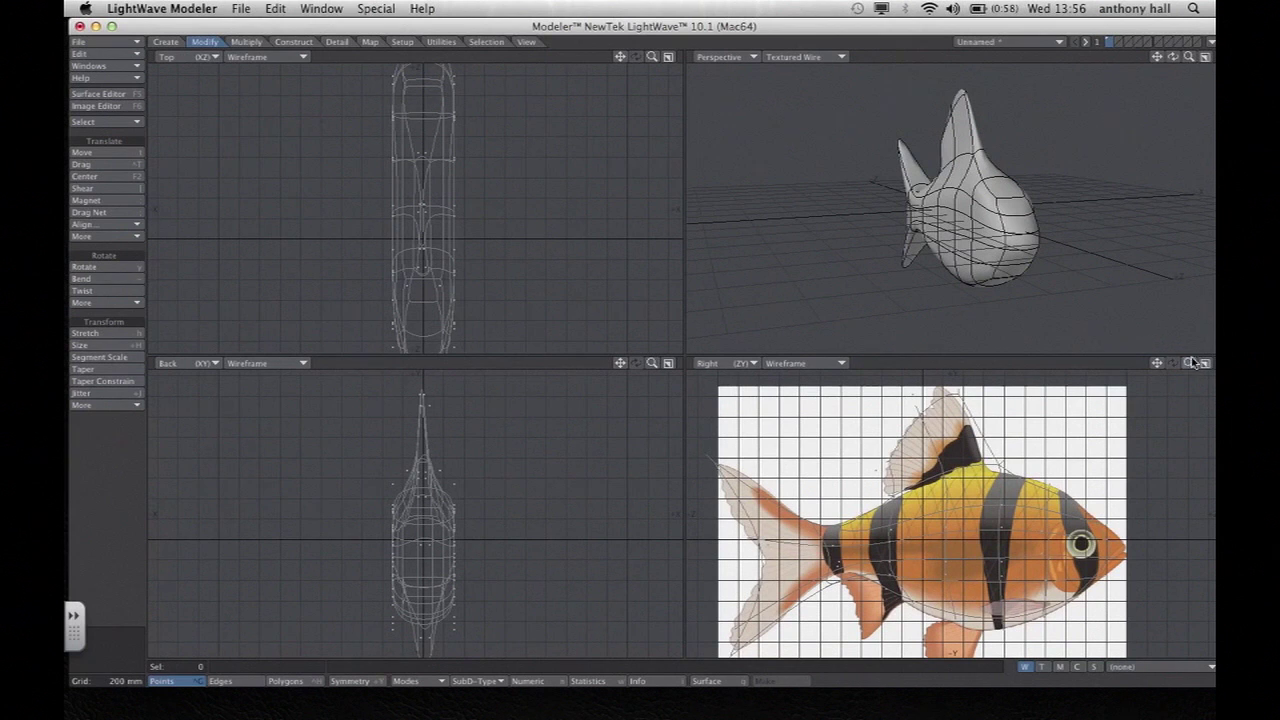
pyautogui.moveTo(1173, 57)
pyautogui.mouseDown()
pyautogui.moveTo(1190, 53)
pyautogui.moveTo(1174, 52)
pyautogui.mouseUp()
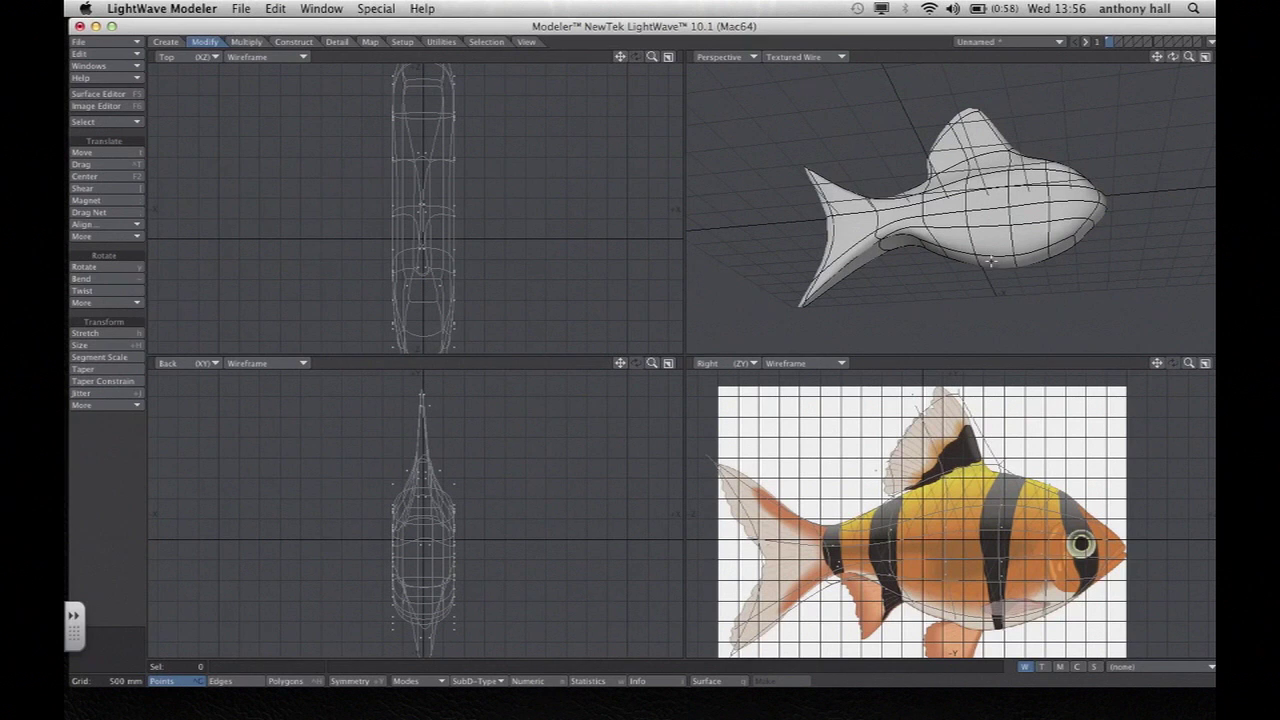
pyautogui.hotkey('ctrl', 'h')
pyautogui.click(990, 261)
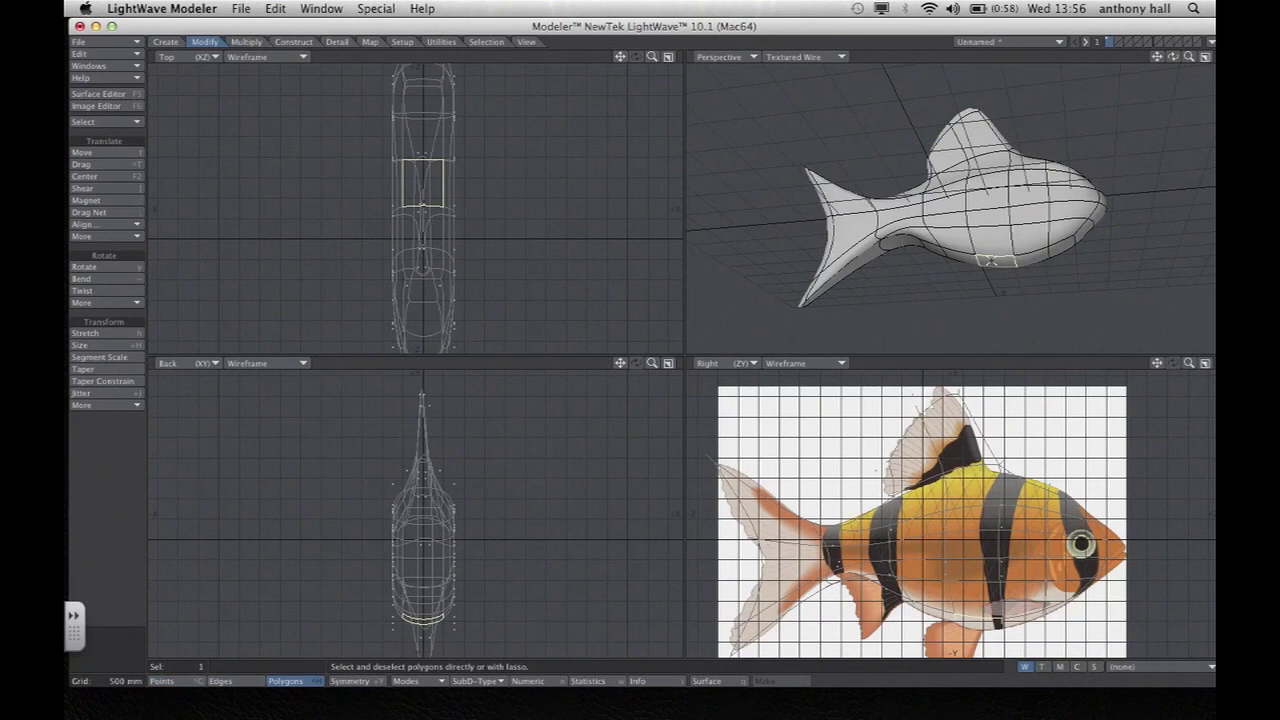
pyautogui.click(257, 42)
pyautogui.click(94, 237)
pyautogui.moveTo(430, 566); pyautogui.dragTo(357, 538)
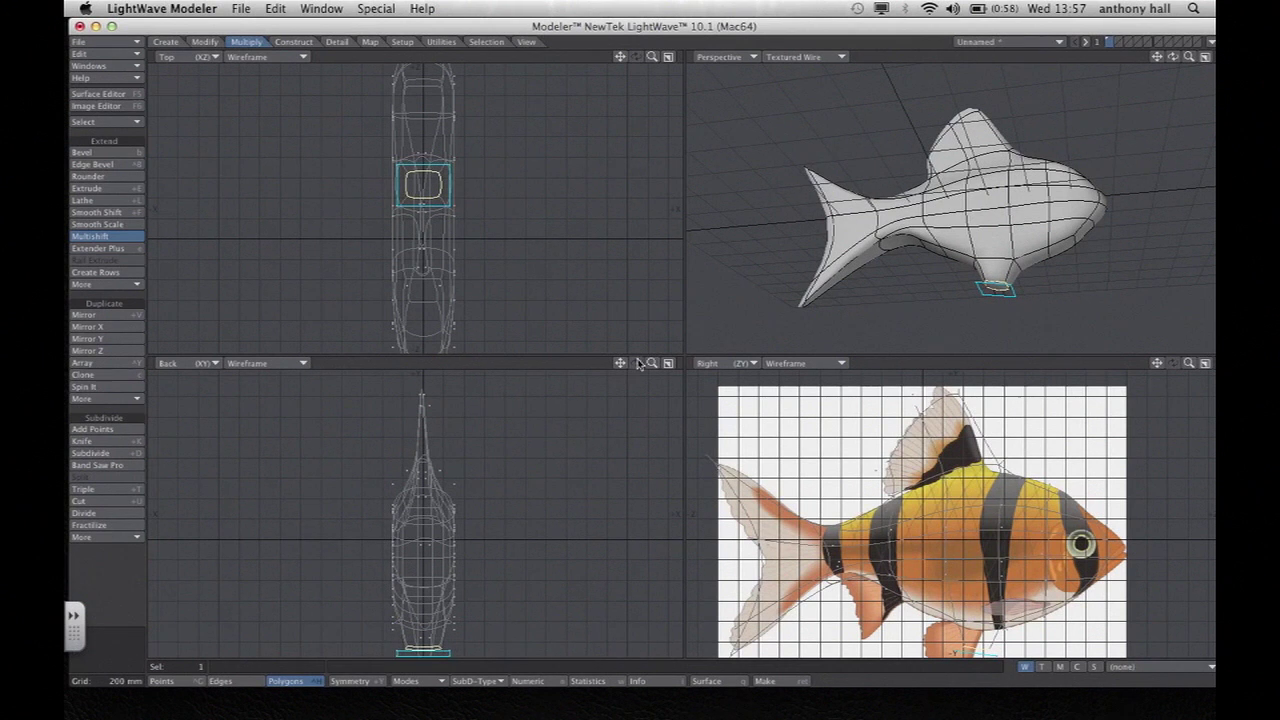
pyautogui.moveTo(621, 365); pyautogui.dragTo(619, 286)
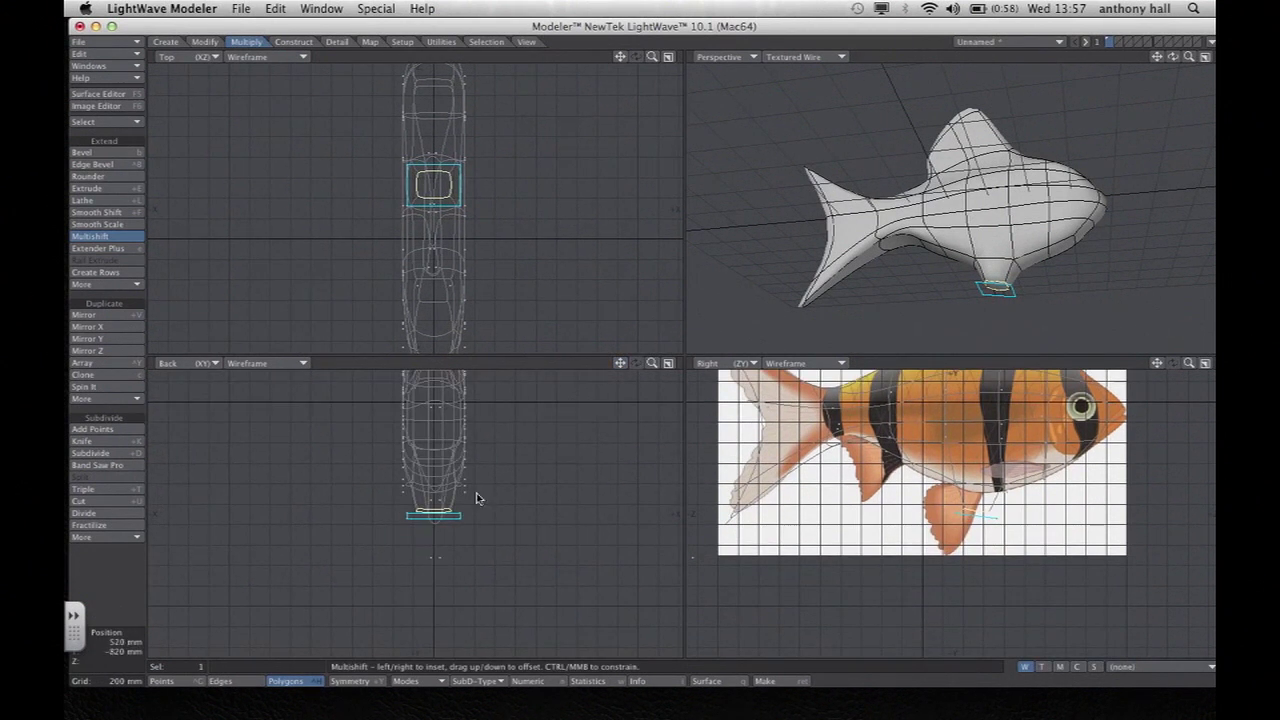
pyautogui.moveTo(445, 513); pyautogui.dragTo(314, 499)
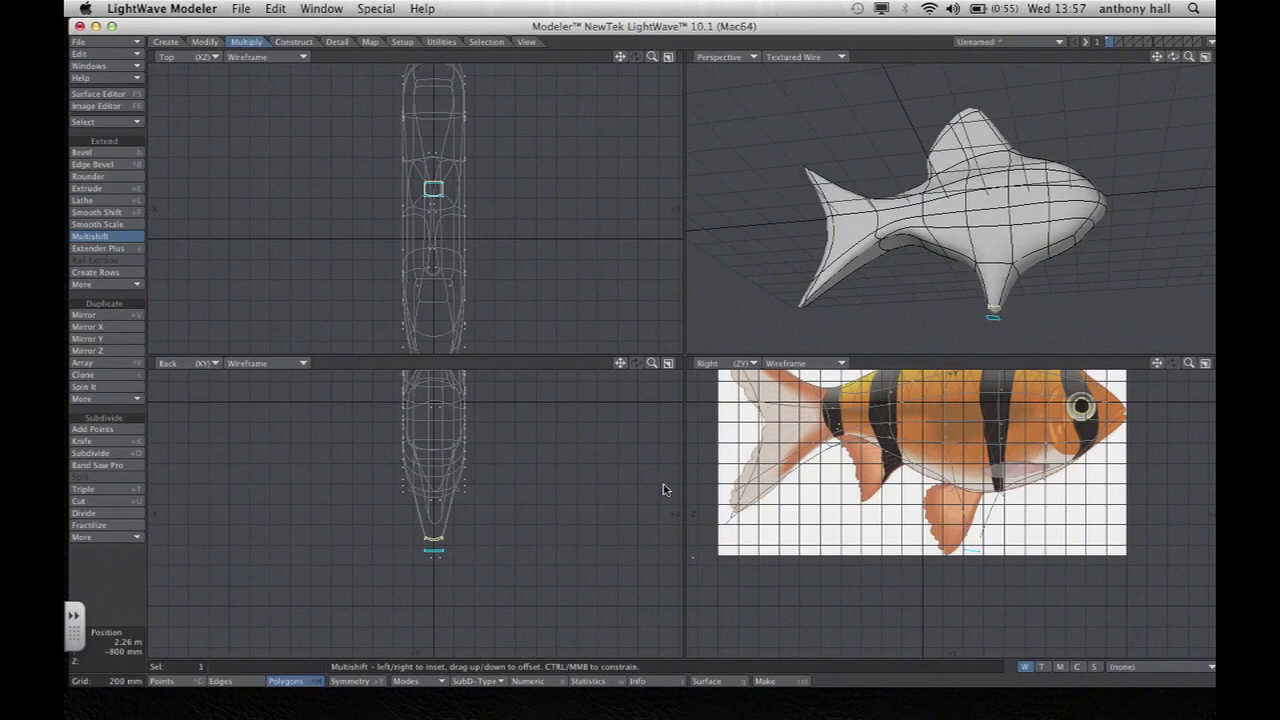
# Move the belly fin's end back towards the tail and drag its corner points to fit the backdrop fin in the side view.
pyautogui.click(205, 41)
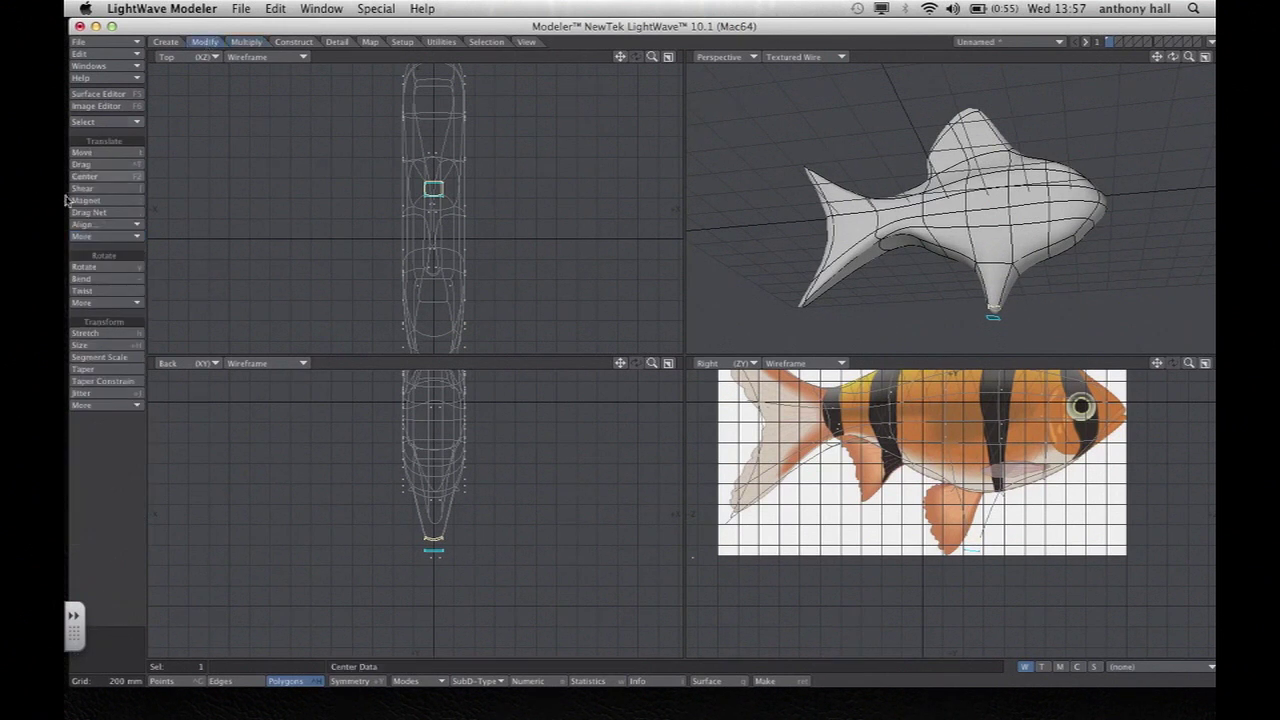
pyautogui.click(124, 158)
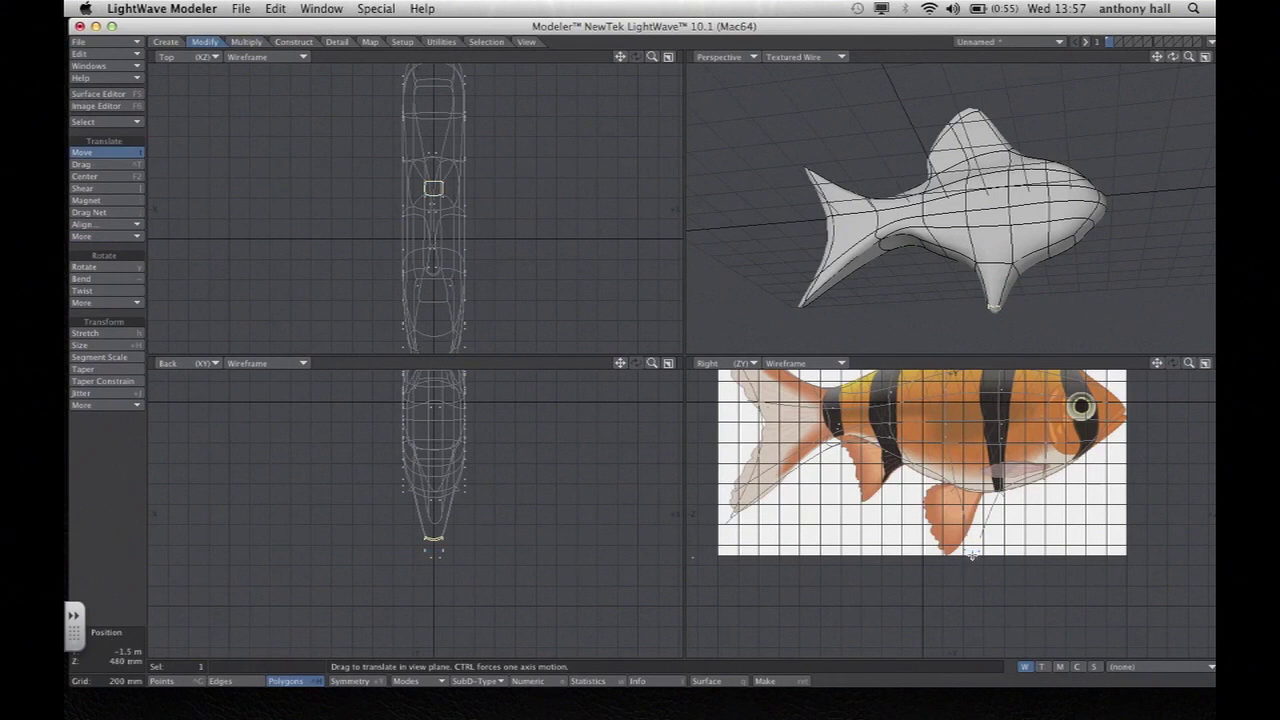
pyautogui.moveTo(972, 543); pyautogui.dragTo(921, 529)
pyautogui.press('space')
pyautogui.click(125, 165)
pyautogui.moveTo(928, 537); pyautogui.dragTo(962, 572)
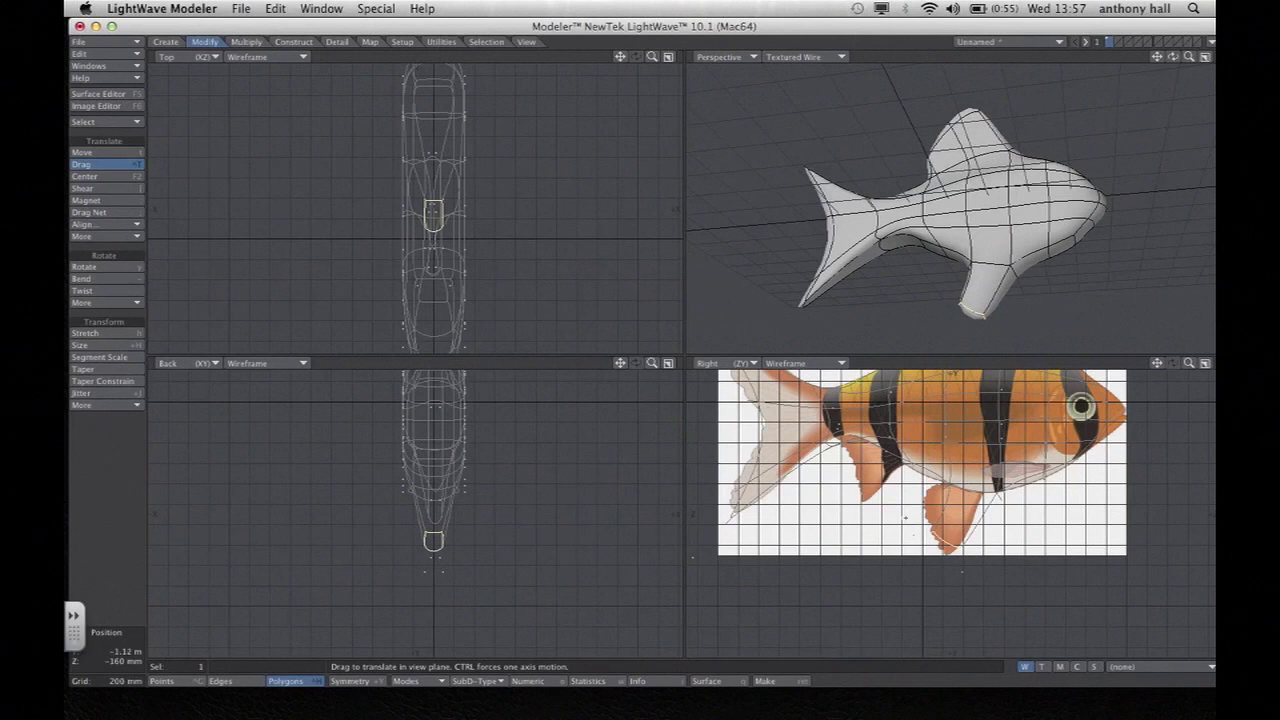
pyautogui.moveTo(915, 532); pyautogui.dragTo(906, 498)
pyautogui.moveTo(963, 570); pyautogui.dragTo(936, 572)
pyautogui.moveTo(906, 499); pyautogui.dragTo(924, 481)
pyautogui.press('space')
# Thin the belly fin by stretching its tip and base points to a narrow width, and move them back to the body's centreline.
pyautogui.press('space')
pyautogui.press('space')
pyautogui.press('space')
pyautogui.click(939, 520)
pyautogui.hotkey('ctrl', 'g')
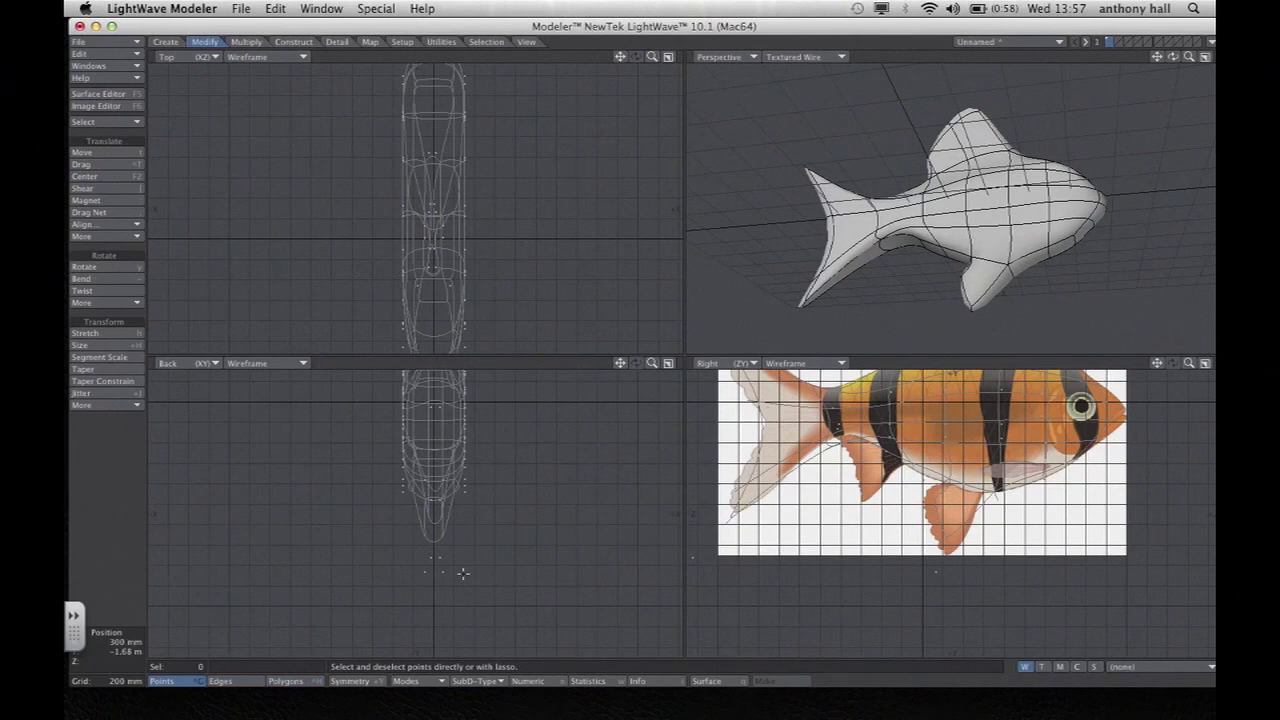
pyautogui.click(433, 572)
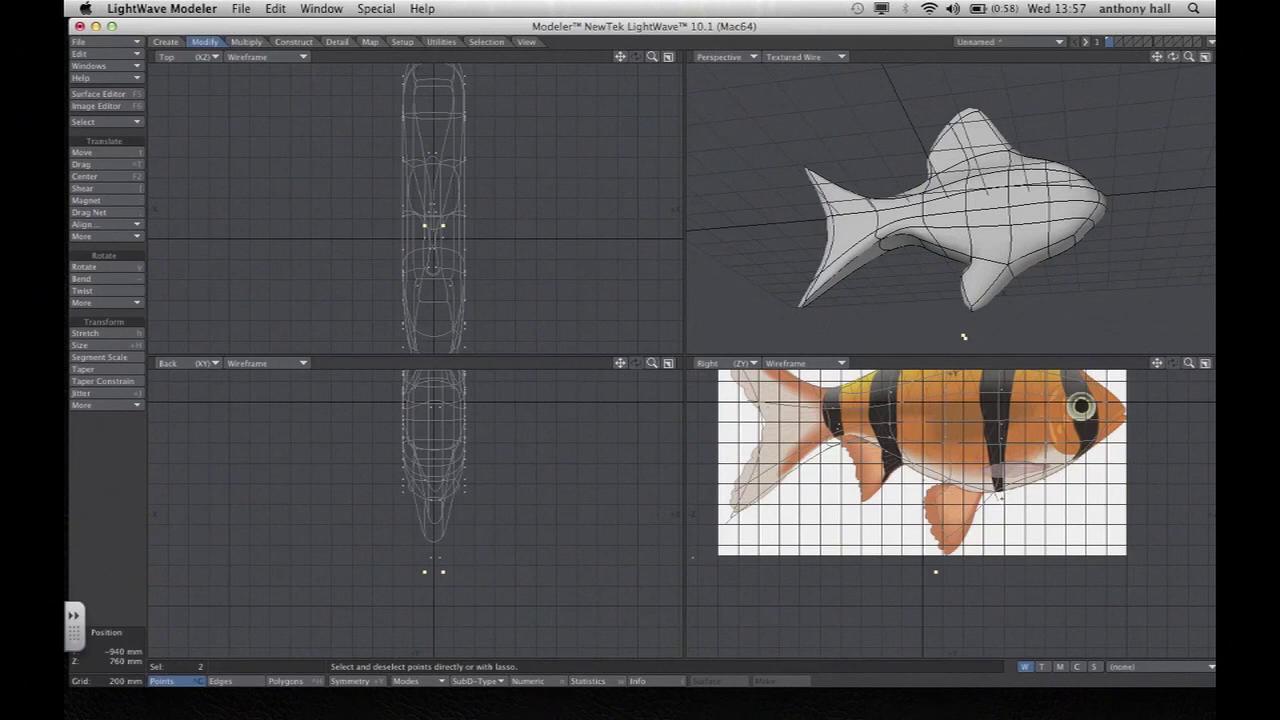
pyautogui.keyDown('shift'); pyautogui.moveTo(998, 491); pyautogui.dragTo(954, 487); pyautogui.keyUp('shift')
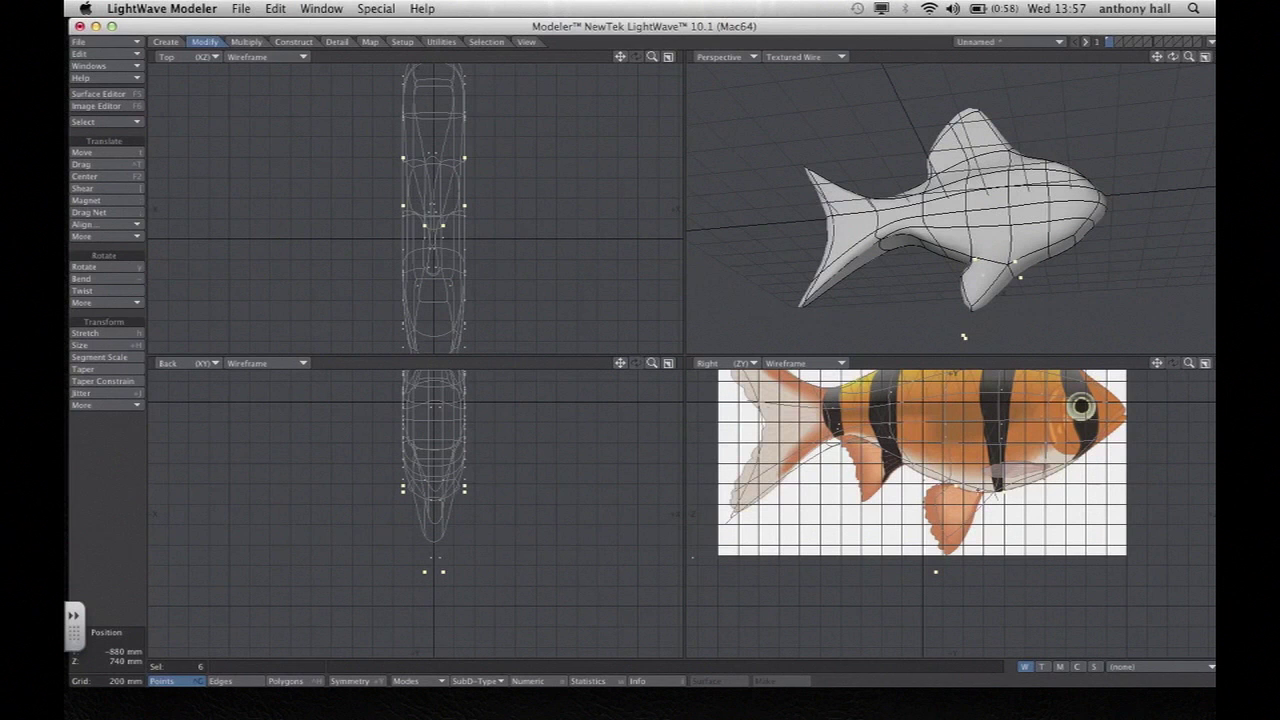
pyautogui.moveTo(1173, 57); pyautogui.dragTo(67, 132)
pyautogui.click(136, 335)
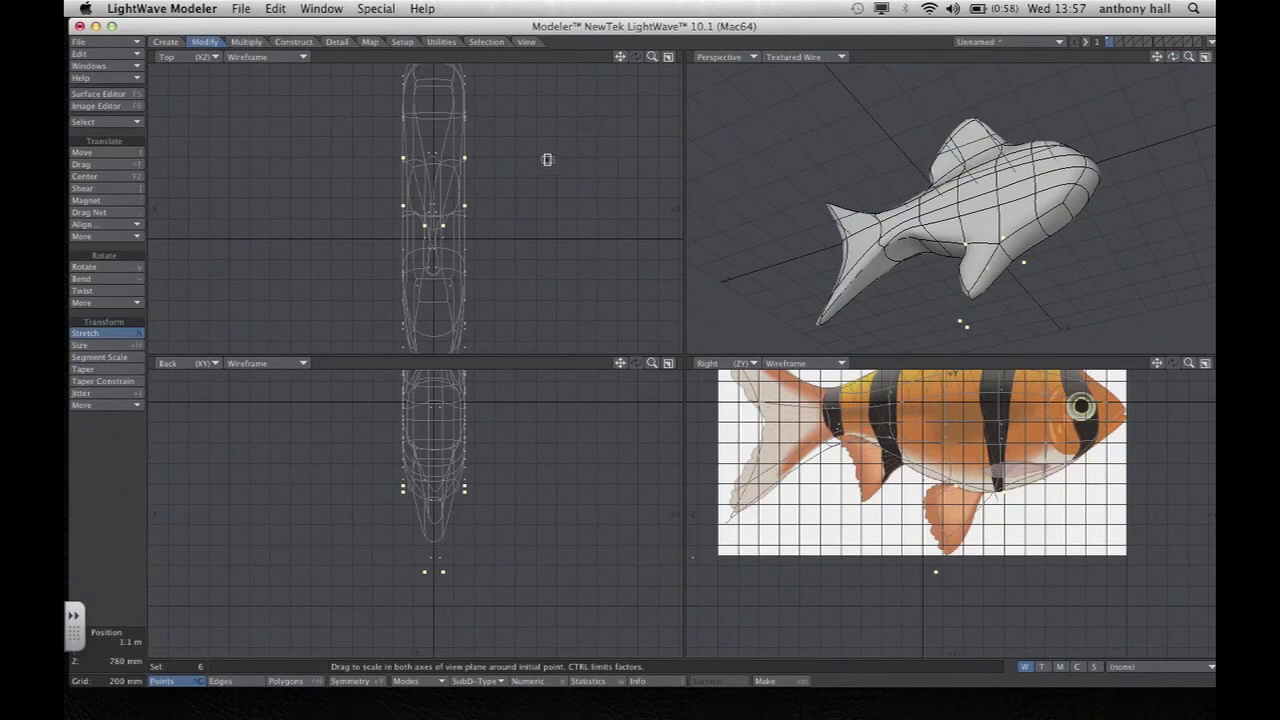
pyautogui.moveTo(454, 179); pyautogui.dragTo(191, 171)
pyautogui.press('t')
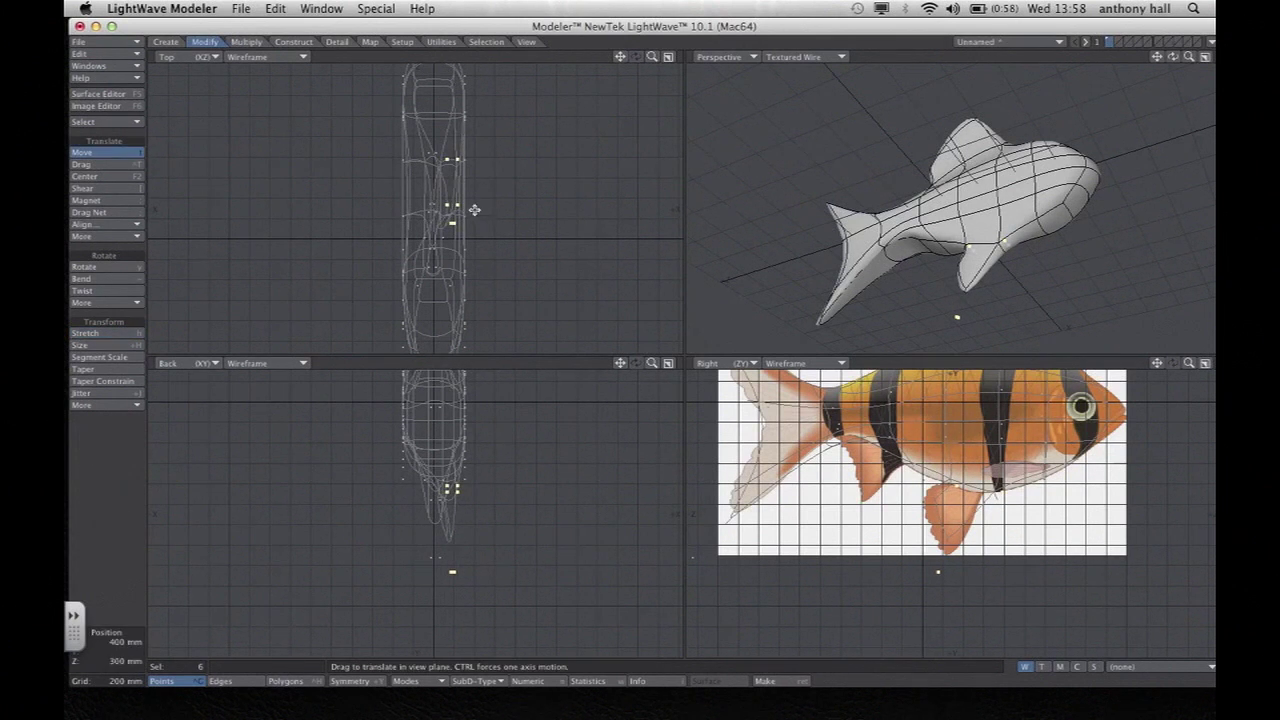
pyautogui.moveTo(450, 192); pyautogui.dragTo(432, 194)
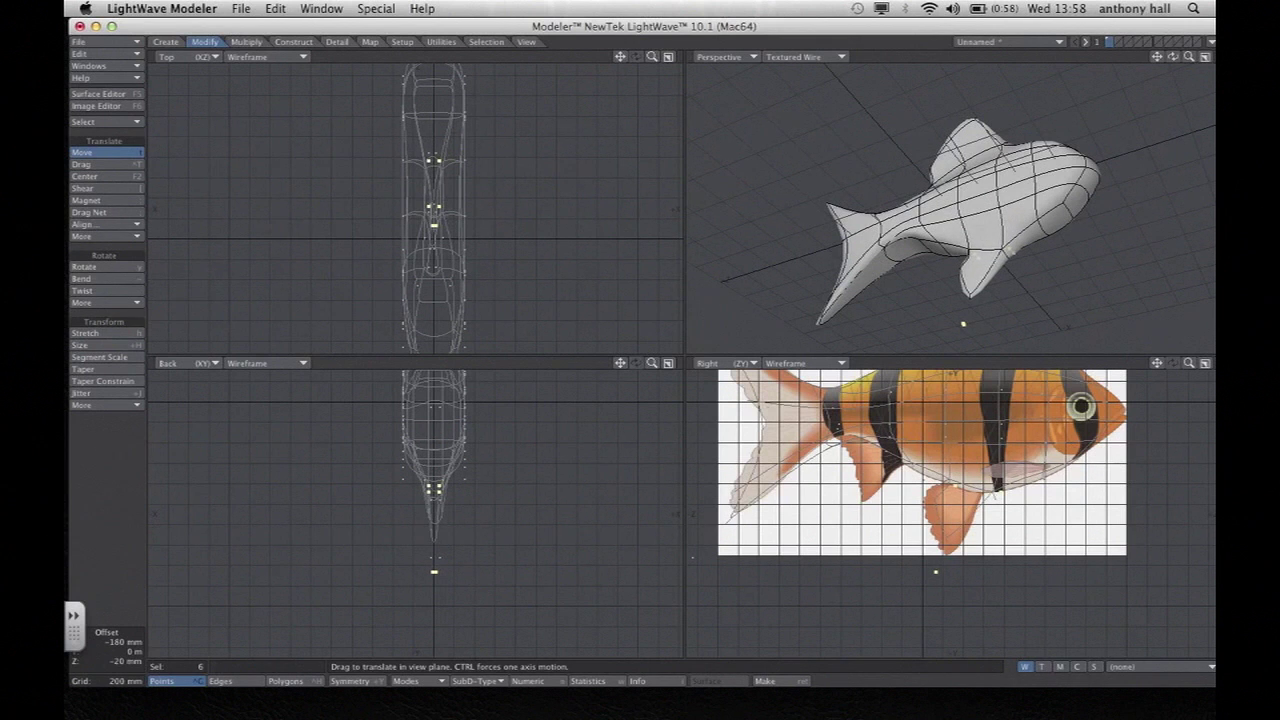
pyautogui.moveTo(1173, 58)
pyautogui.mouseDown()
pyautogui.moveTo(1212, 76)
pyautogui.moveTo(1175, 60)
pyautogui.mouseUp()
pyautogui.press('space')
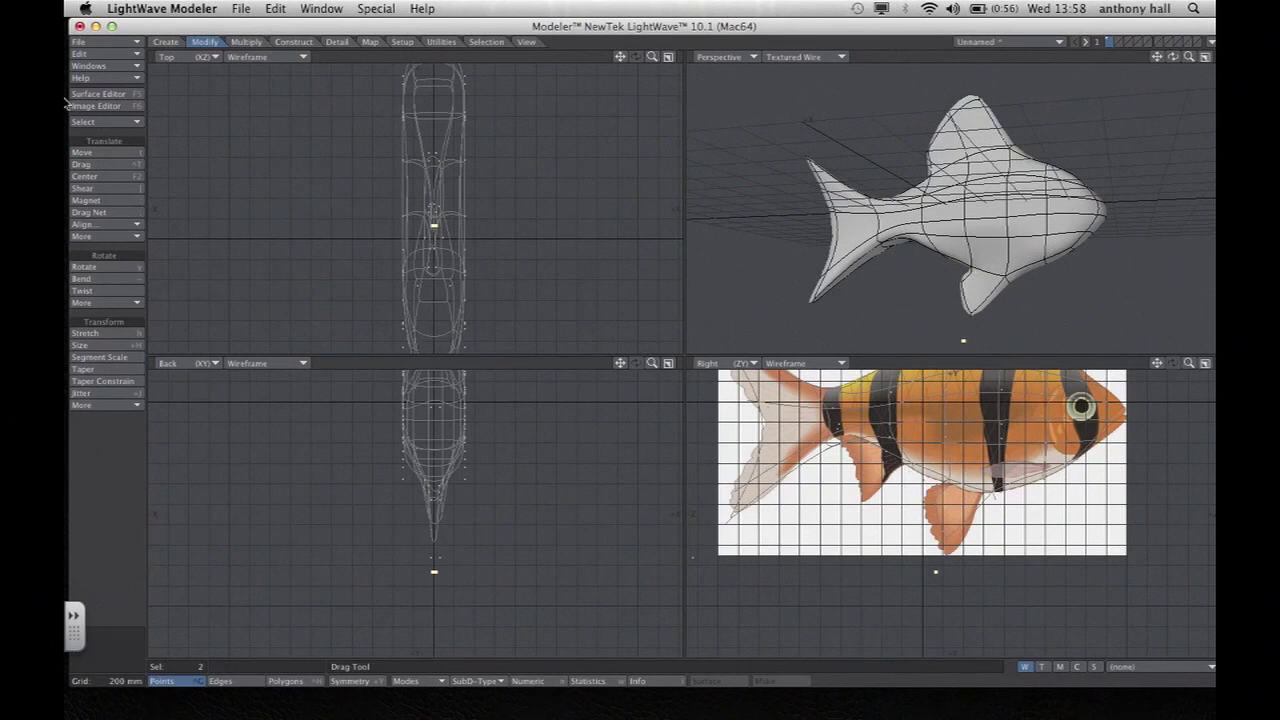
pyautogui.press('/')
# Extend the two underside polygons near the tail downward with an inset using Multishift to form the rear lower fin.
pyautogui.moveTo(1175, 57); pyautogui.dragTo(1022, 145)
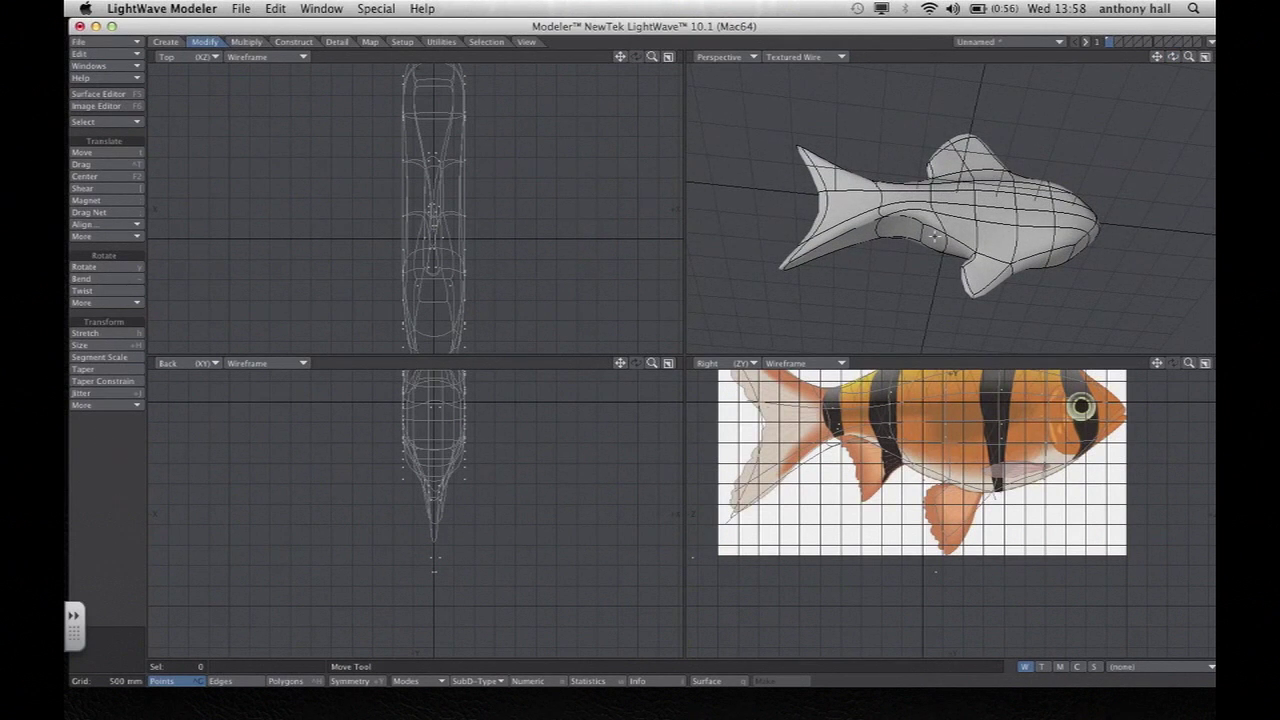
pyautogui.press('space')
pyautogui.press('space')
pyautogui.moveTo(934, 237); pyautogui.dragTo(914, 231)
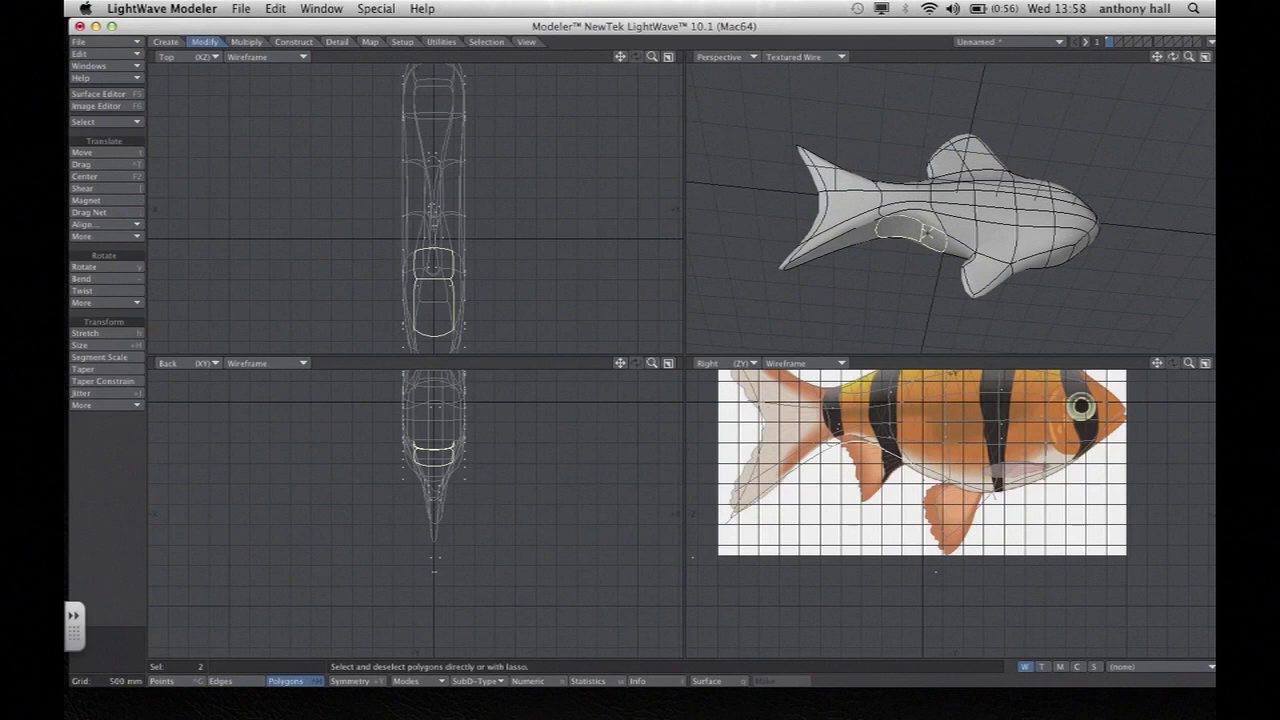
pyautogui.click(247, 41)
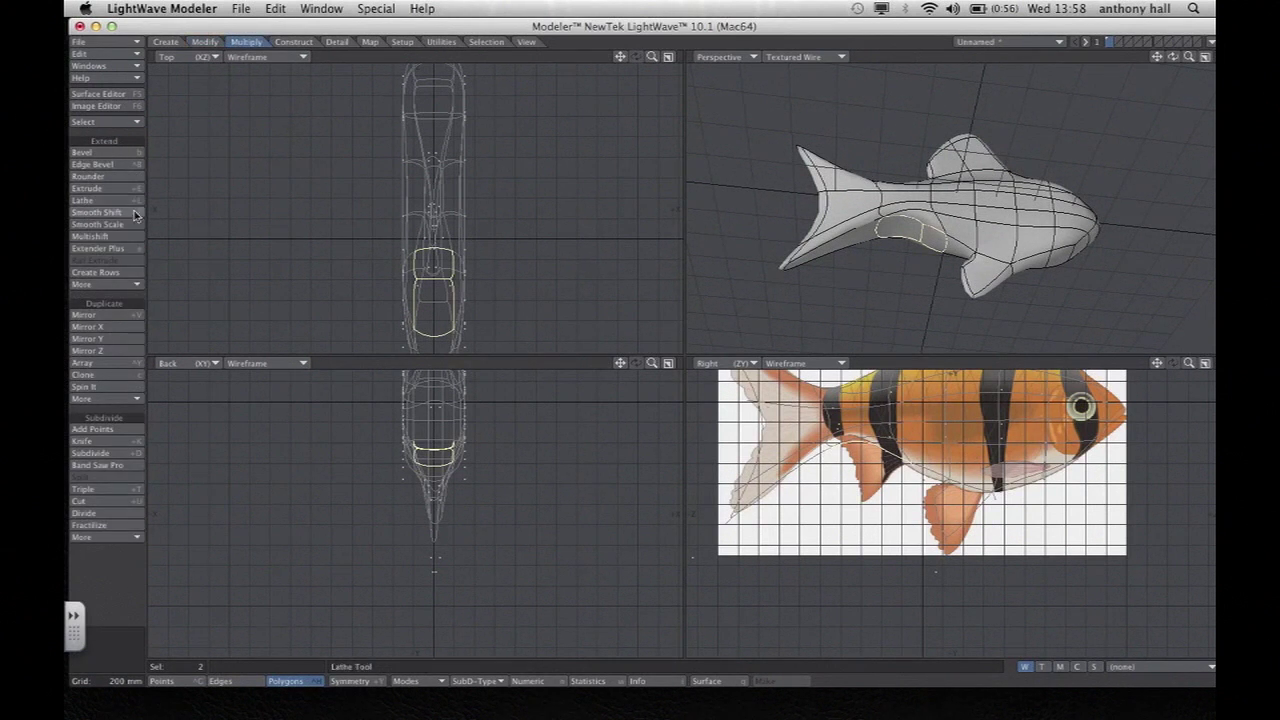
pyautogui.click(117, 240)
pyautogui.moveTo(422, 441)
pyautogui.mouseDown()
pyautogui.moveTo(416, 406)
pyautogui.moveTo(366, 357)
pyautogui.moveTo(200, 365)
pyautogui.moveTo(131, 397)
pyautogui.moveTo(109, 391)
pyautogui.moveTo(120, 381)
pyautogui.moveTo(75, 388)
pyautogui.mouseUp()
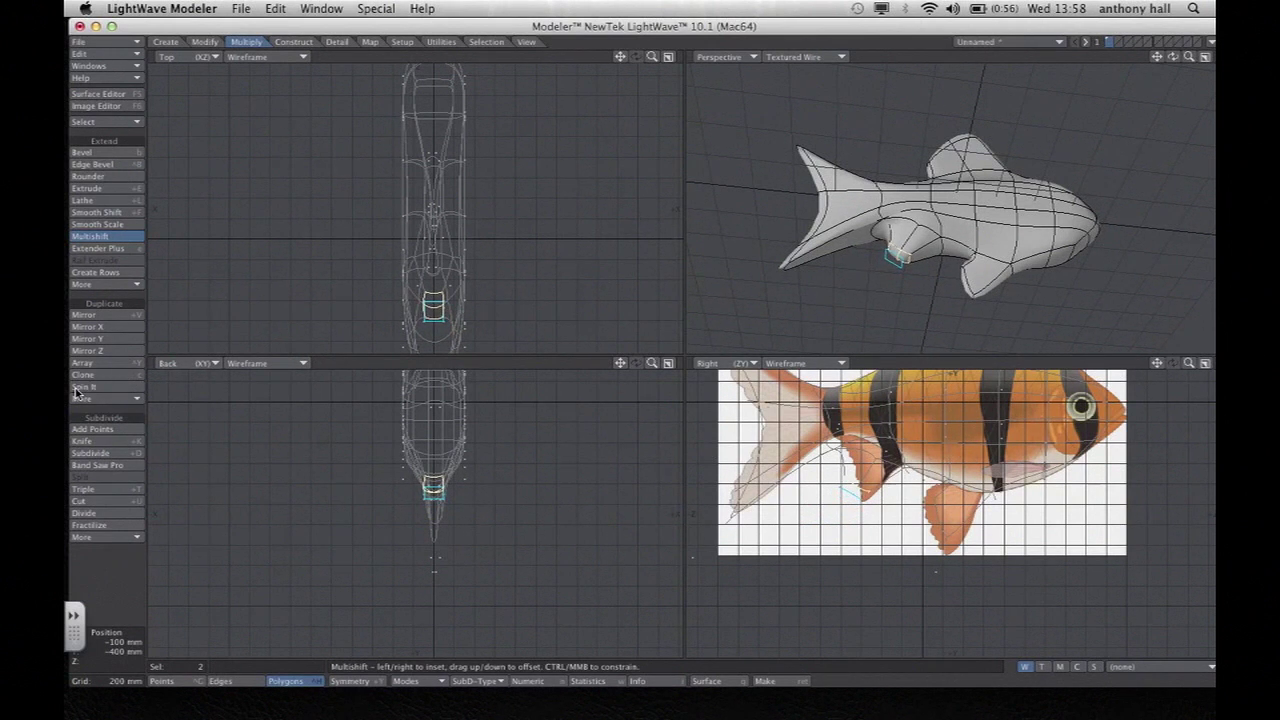
pyautogui.press('space')
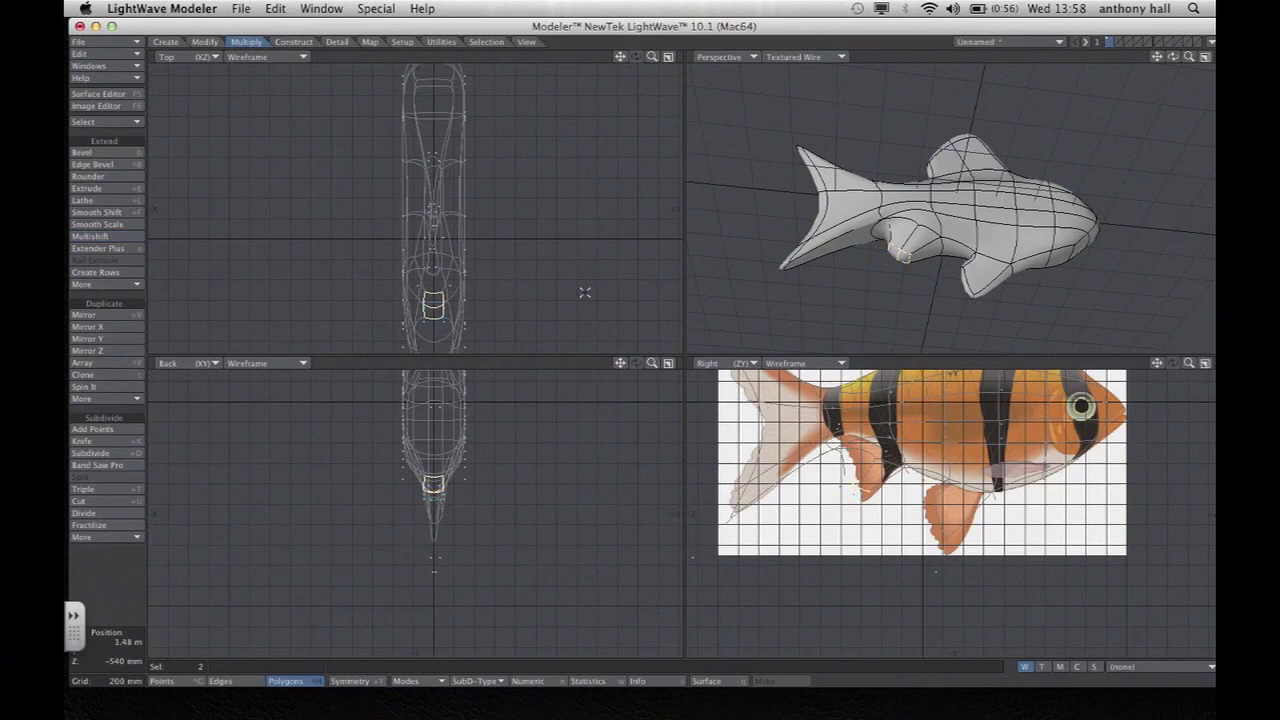
pyautogui.press('/')
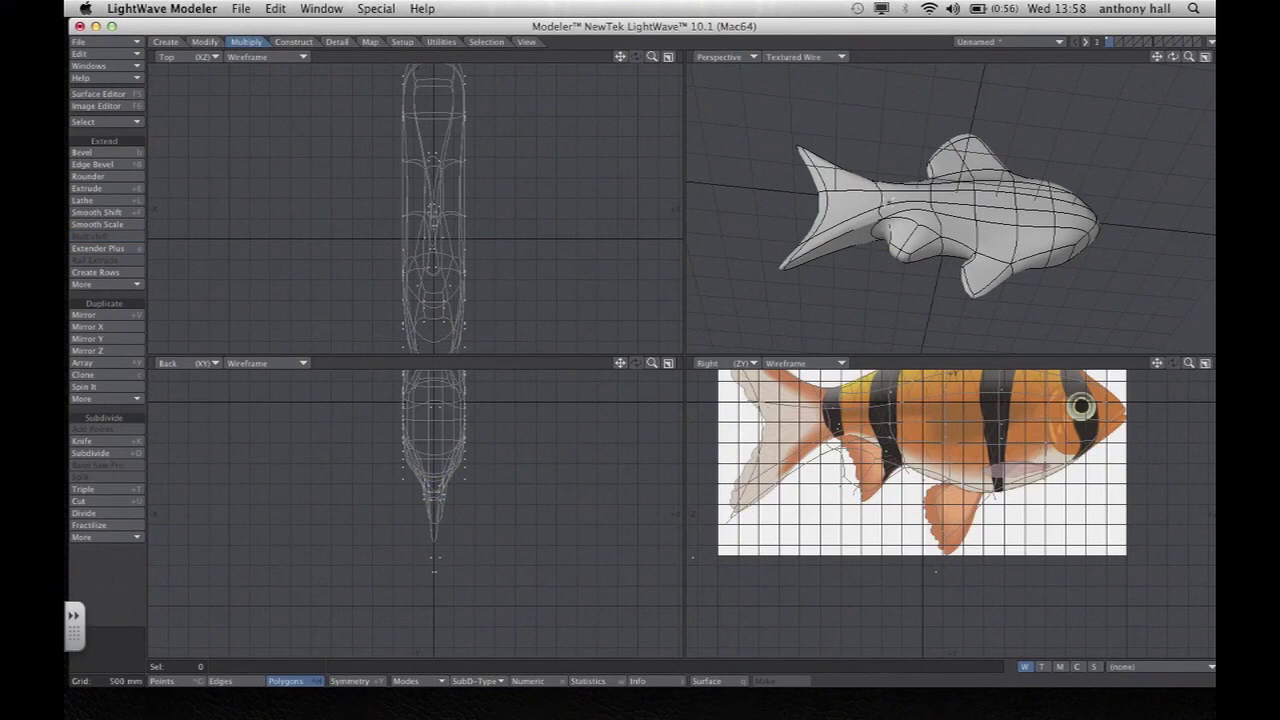
# Reshape the rear lower fin in the side view by moving its tip and base points to fit the backdrop fin.
pyautogui.moveTo(1188, 366); pyautogui.dragTo(1189, 369)
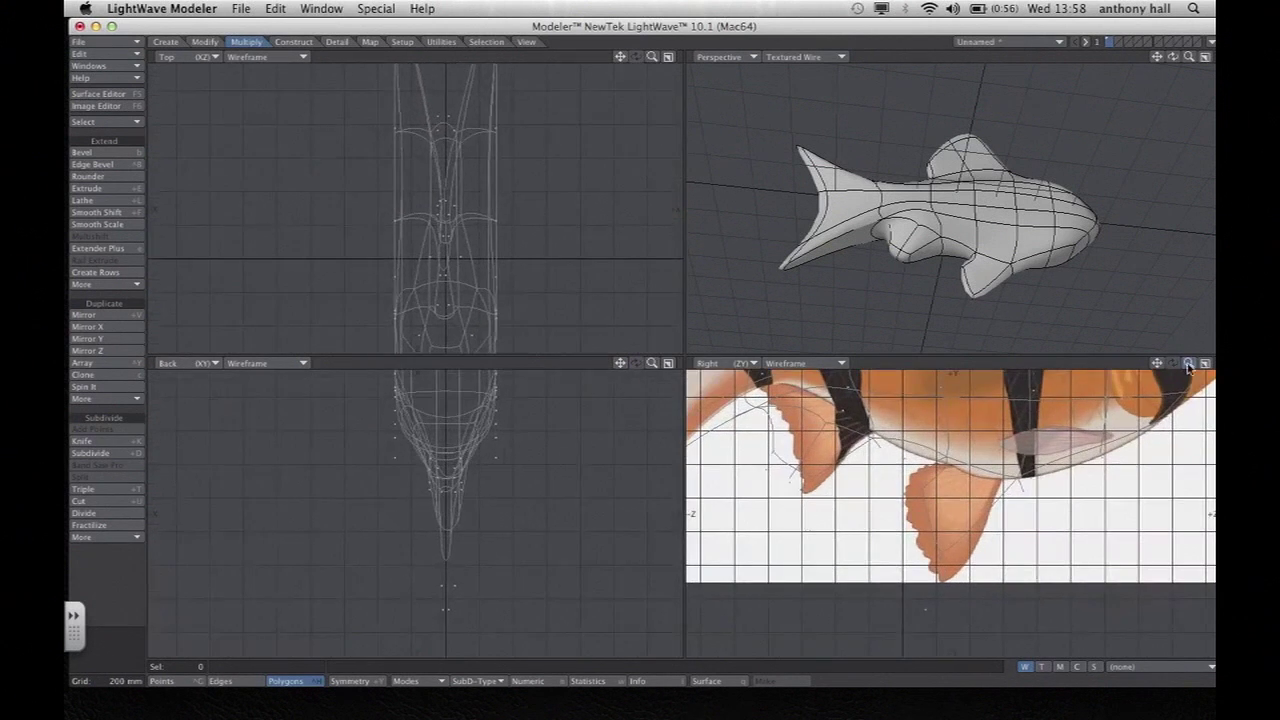
pyautogui.click(210, 42)
pyautogui.click(118, 164)
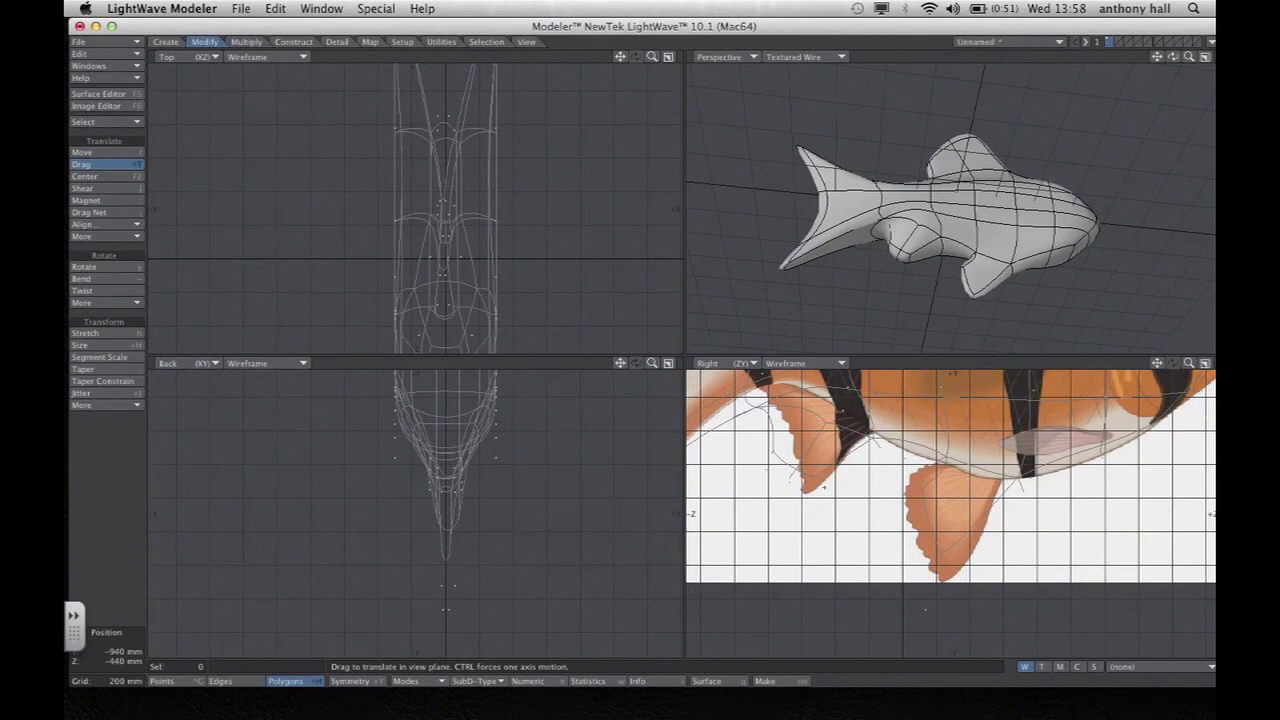
pyautogui.moveTo(828, 490); pyautogui.dragTo(795, 516)
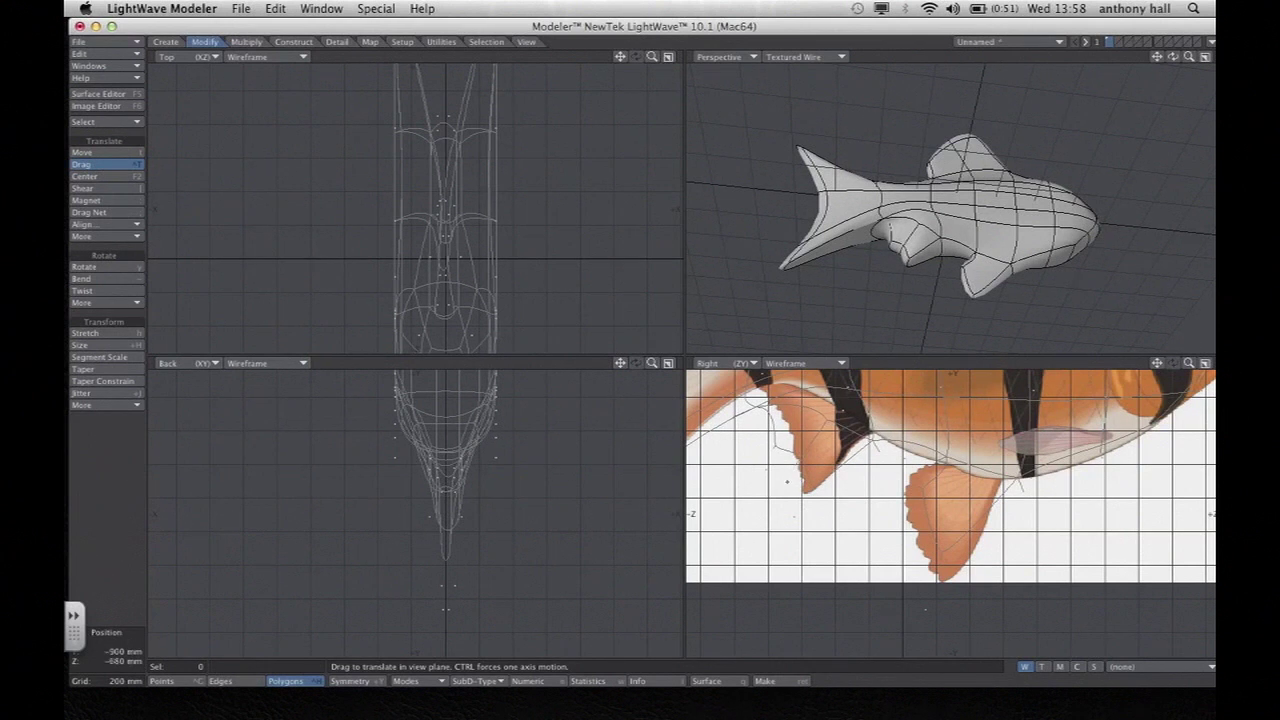
pyautogui.moveTo(767, 470); pyautogui.dragTo(780, 420)
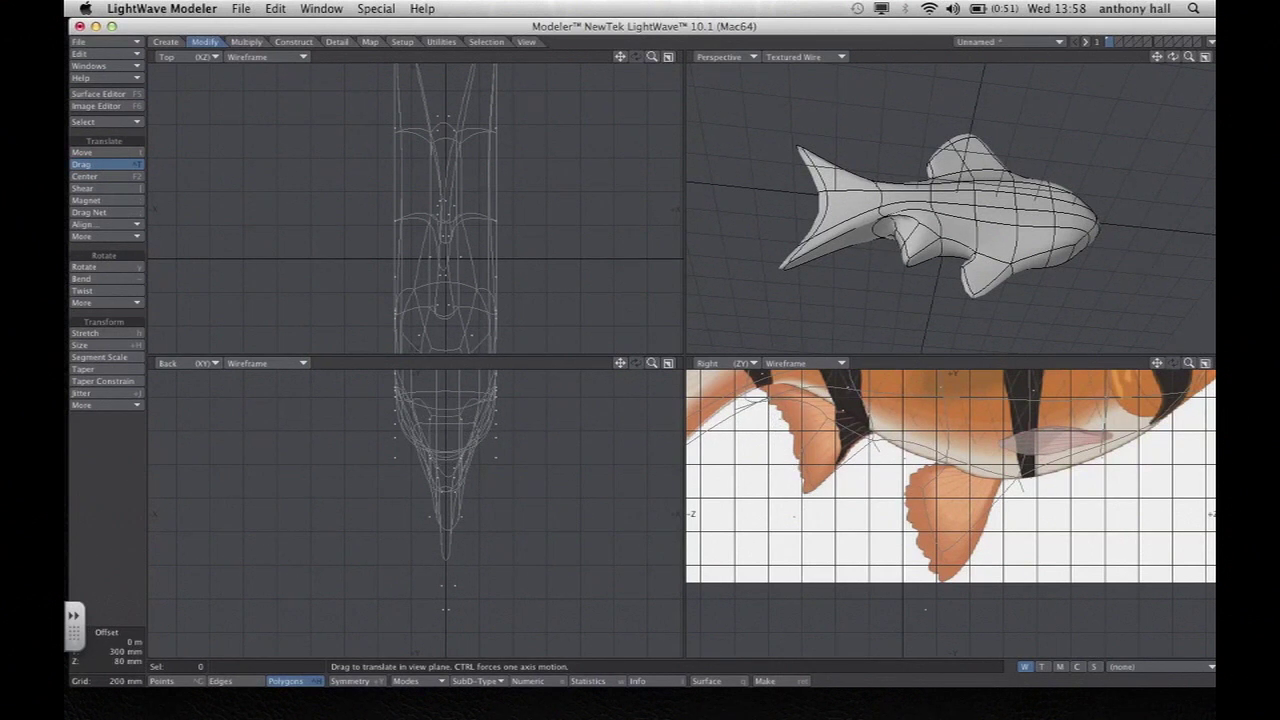
pyautogui.moveTo(769, 402); pyautogui.dragTo(746, 386)
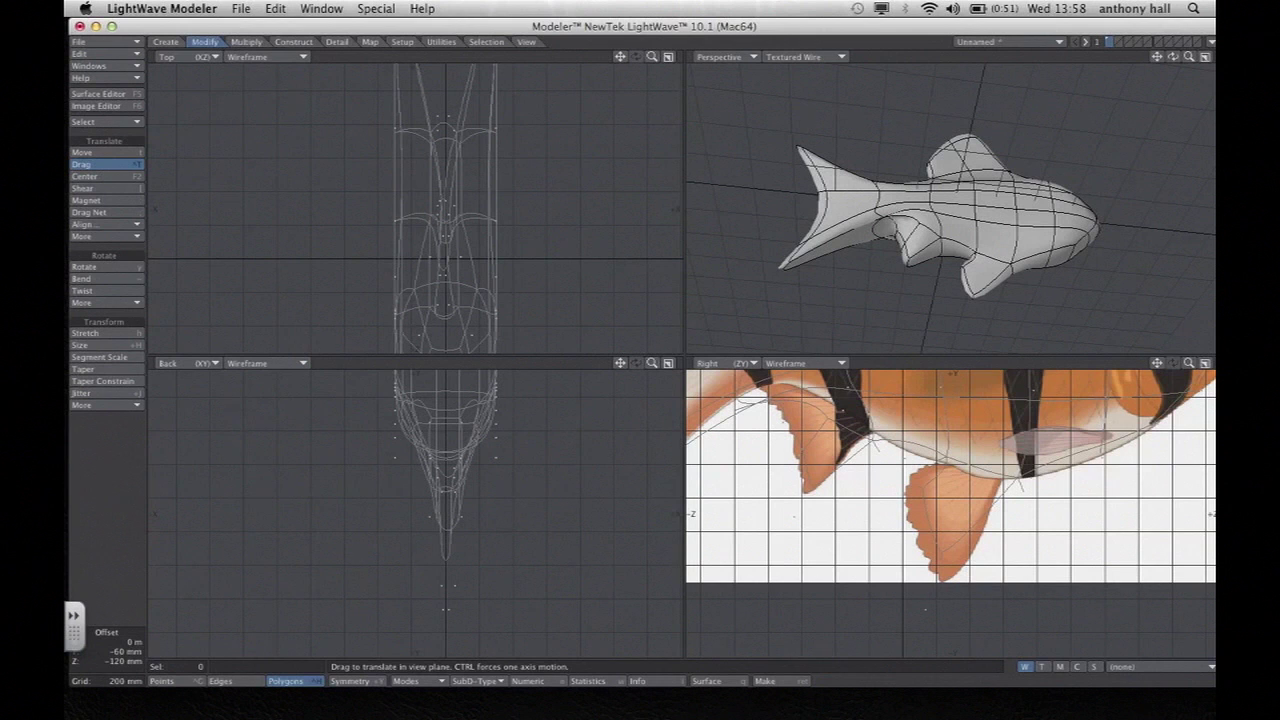
# Select the rear lower fin's tip and base points and stretch them narrower to about 28% of their width.
pyautogui.moveTo(1175, 50); pyautogui.dragTo(1175, 56)
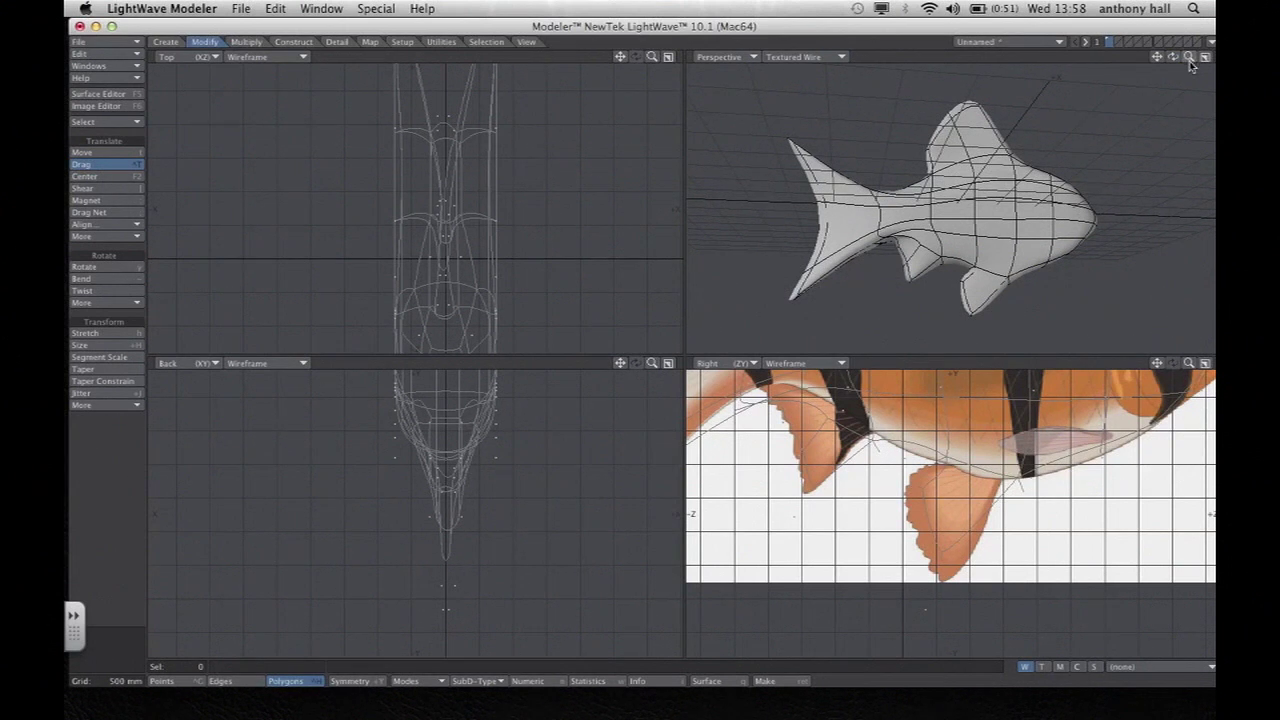
pyautogui.press('space')
pyautogui.press('space')
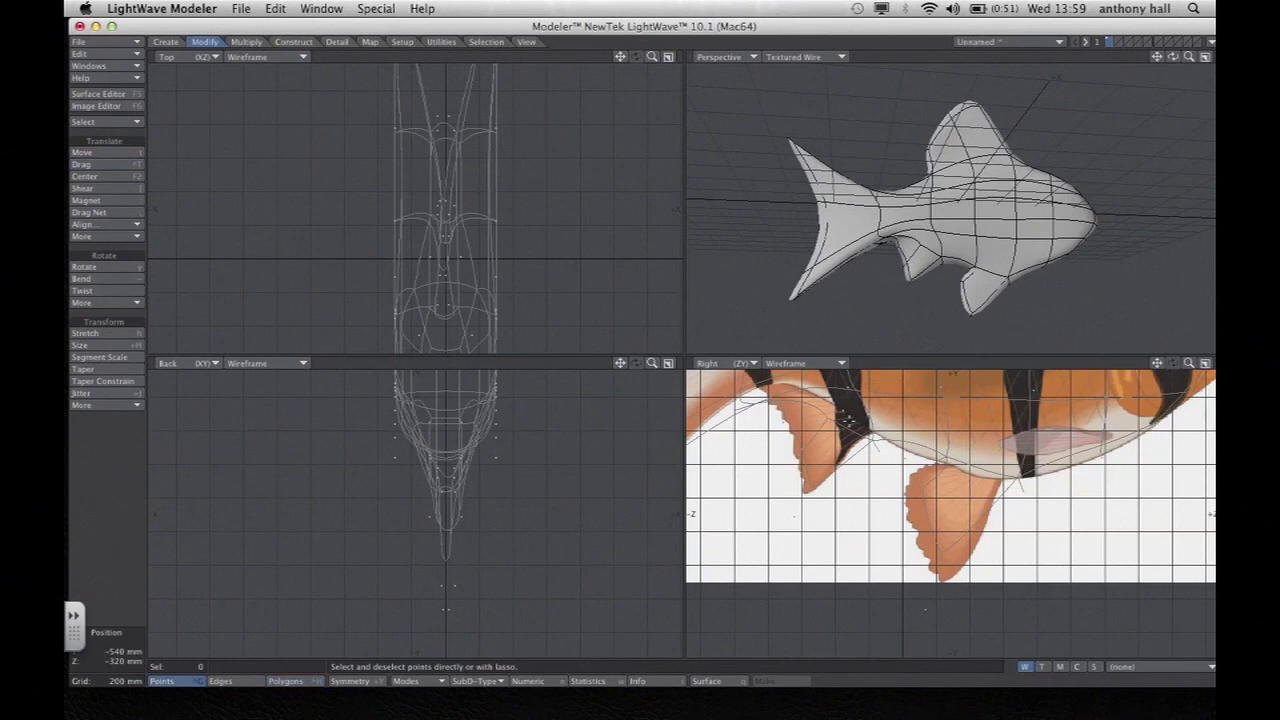
pyautogui.click(796, 518)
pyautogui.moveTo(1174, 55); pyautogui.dragTo(1173, 57)
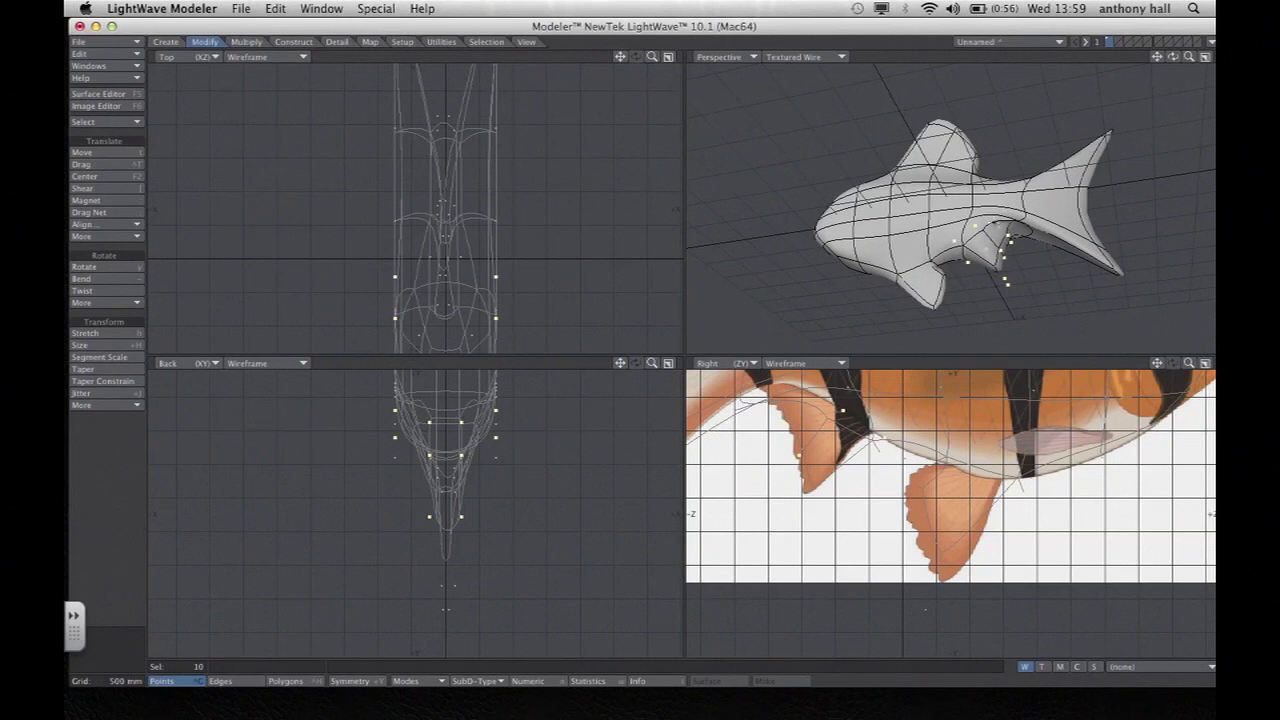
pyautogui.moveTo(1173, 58); pyautogui.dragTo(1028, 161)
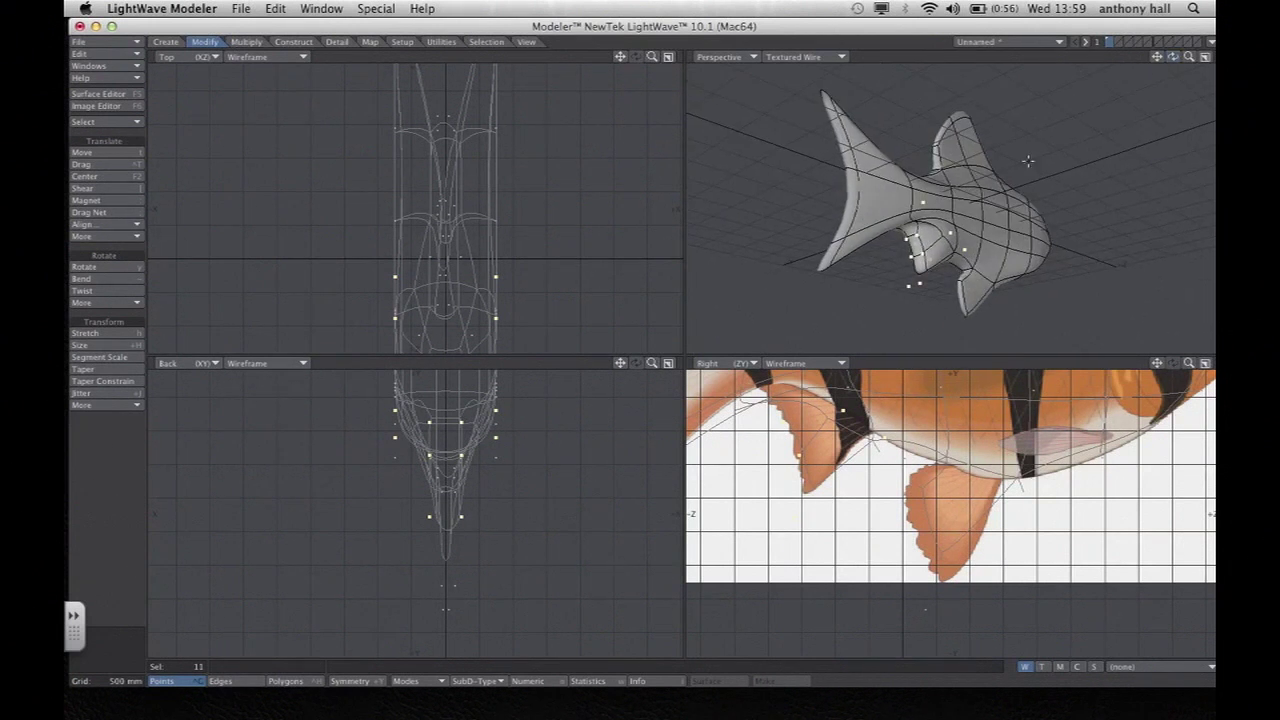
pyautogui.moveTo(1175, 59); pyautogui.dragTo(1068, 84)
pyautogui.click(115, 334)
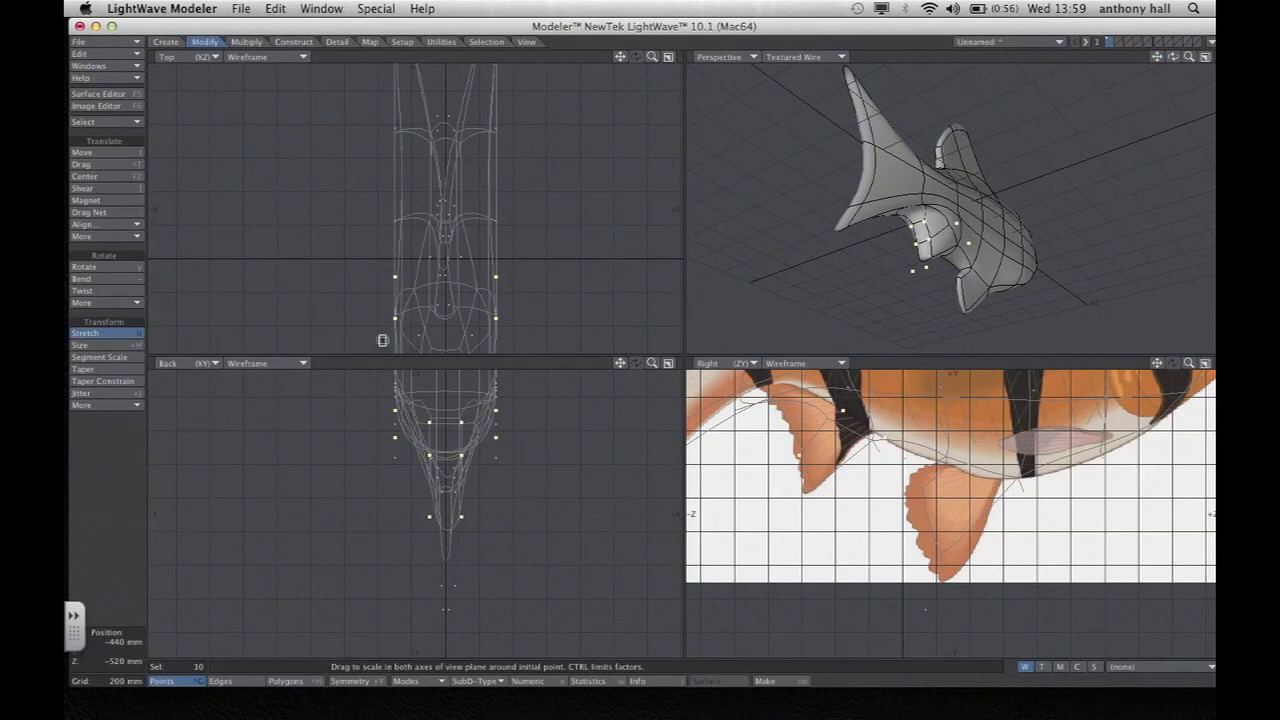
pyautogui.moveTo(472, 323); pyautogui.dragTo(399, 322)
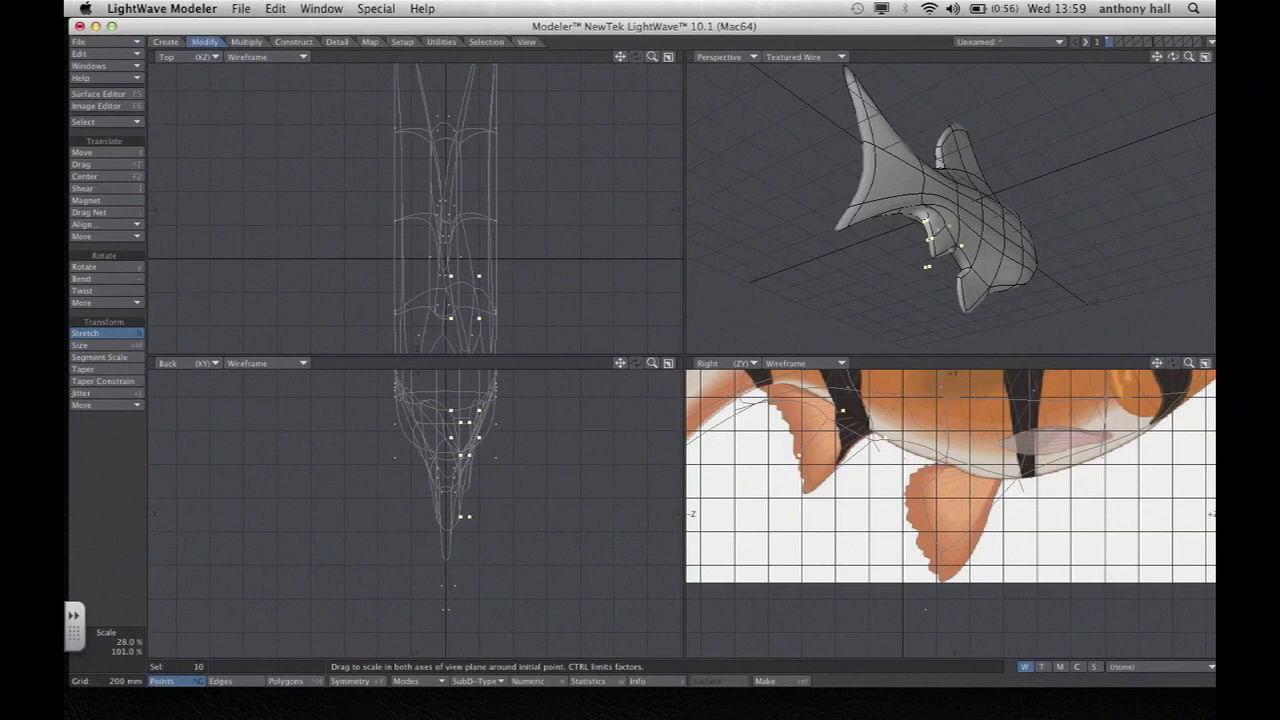
# Move the narrowed rear fin points sideways to the body's centreline and clear the selection.
pyautogui.moveTo(1173, 57); pyautogui.dragTo(1256, 94)
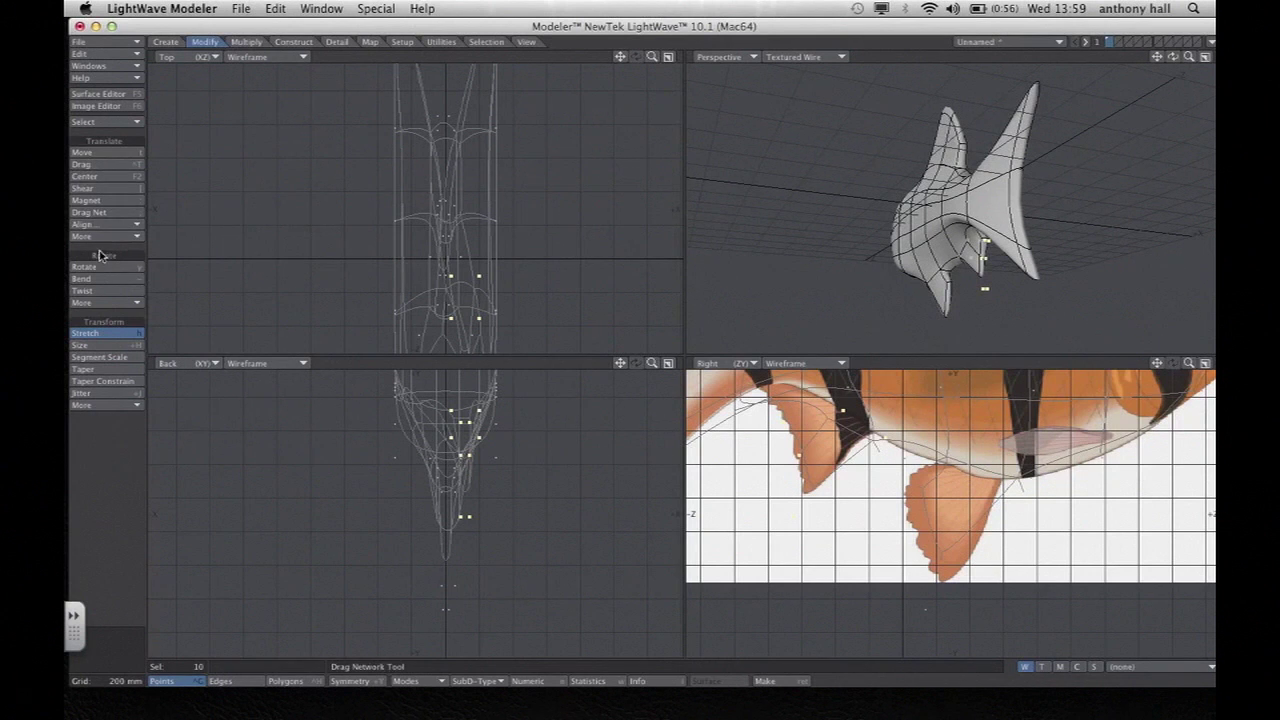
pyautogui.click(98, 155)
pyautogui.moveTo(462, 316); pyautogui.dragTo(439, 319)
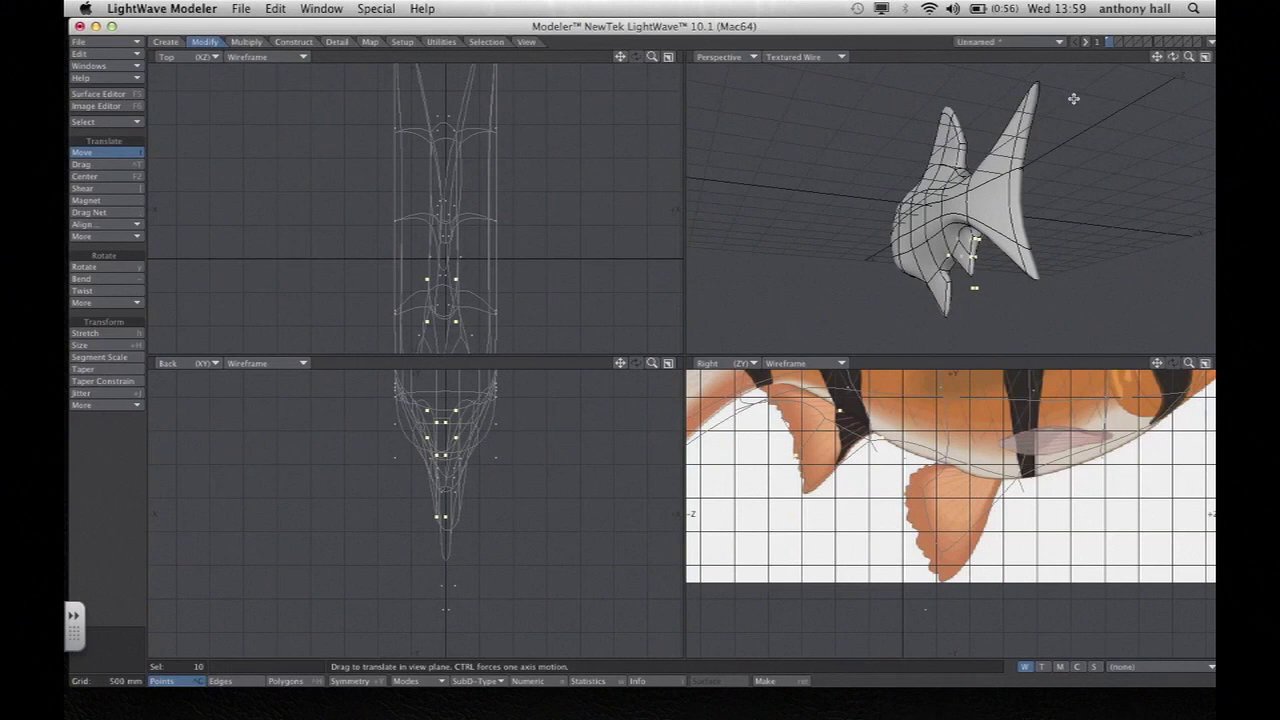
pyautogui.moveTo(1173, 57)
pyautogui.mouseDown()
pyautogui.moveTo(1240, 62)
pyautogui.moveTo(1175, 57)
pyautogui.mouseUp()
pyautogui.press('/')
# Try an Edge Bevel on the middle horizontal edge across the front of the fish's head.
pyautogui.click(234, 681)
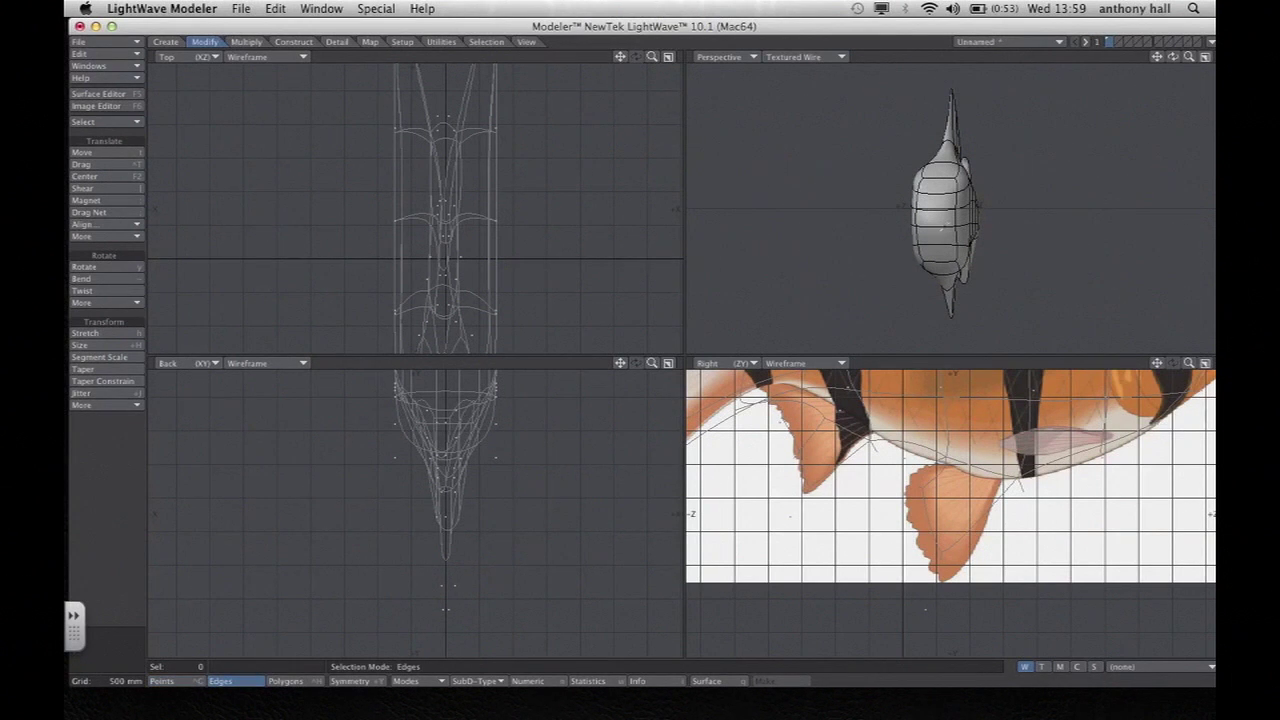
pyautogui.click(244, 42)
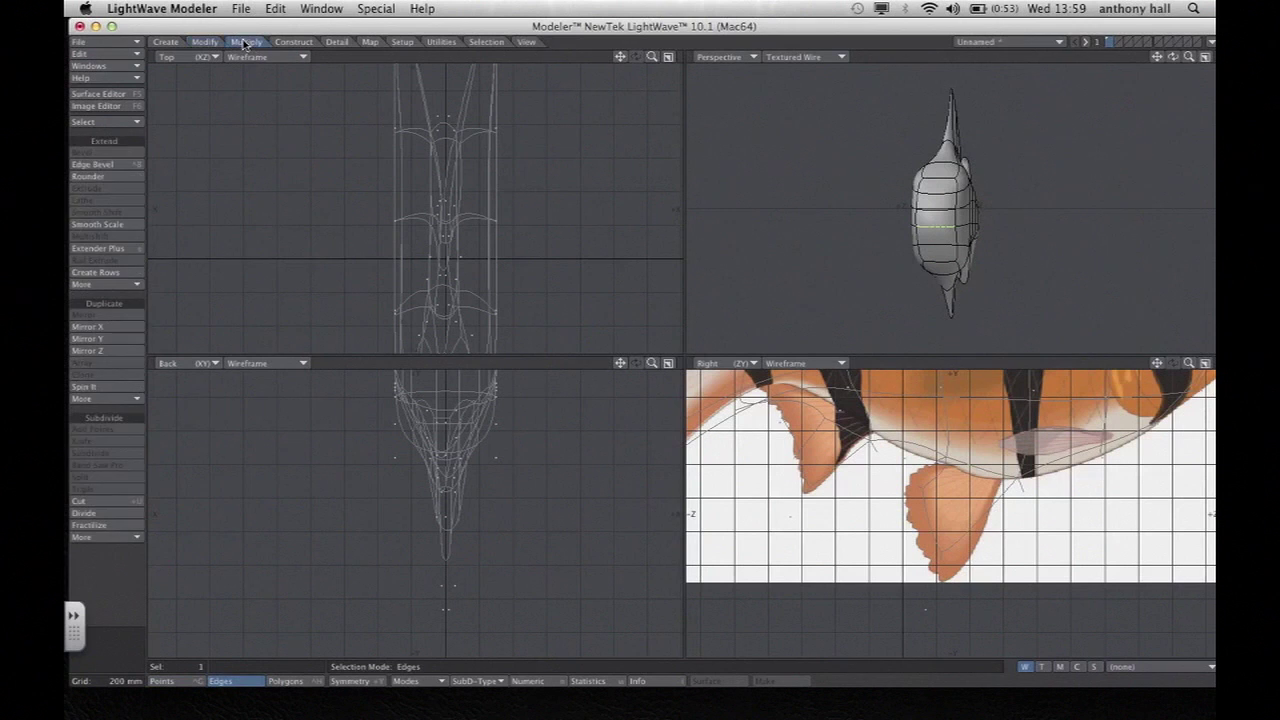
pyautogui.click(112, 166)
pyautogui.moveTo(1173, 57); pyautogui.dragTo(1210, 66)
pyautogui.press('space')
pyautogui.press('space')
pyautogui.press('space')
pyautogui.press('space')
pyautogui.press('space')
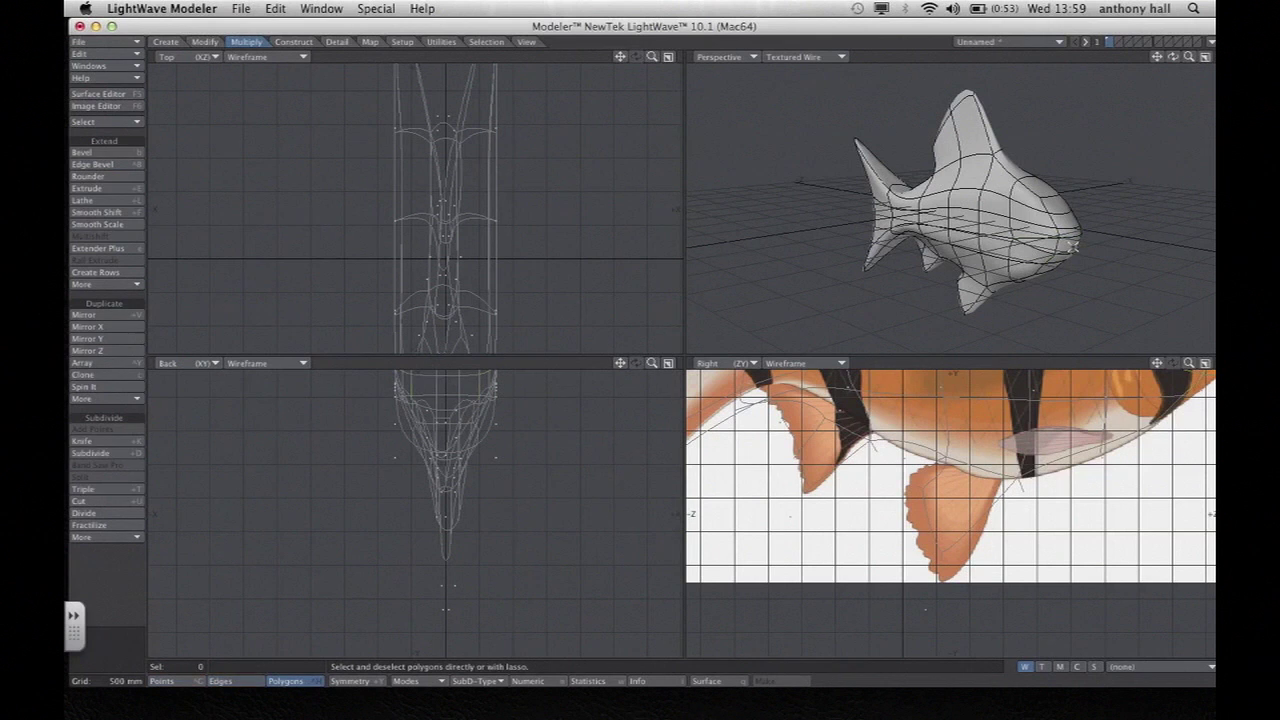
# Select the row of mouth polygons around the front of the head and apply Edge Bevel to them.
pyautogui.moveTo(1043, 246); pyautogui.dragTo(1066, 242)
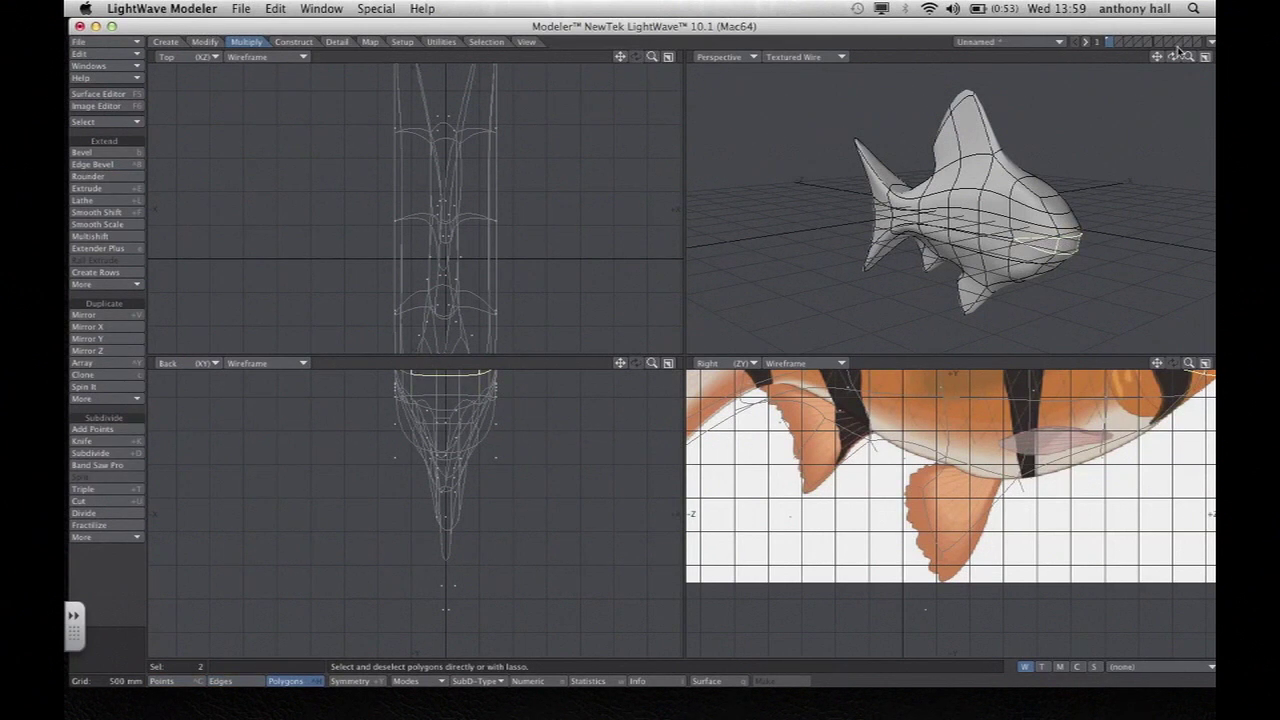
pyautogui.moveTo(1173, 57); pyautogui.dragTo(1115, 101)
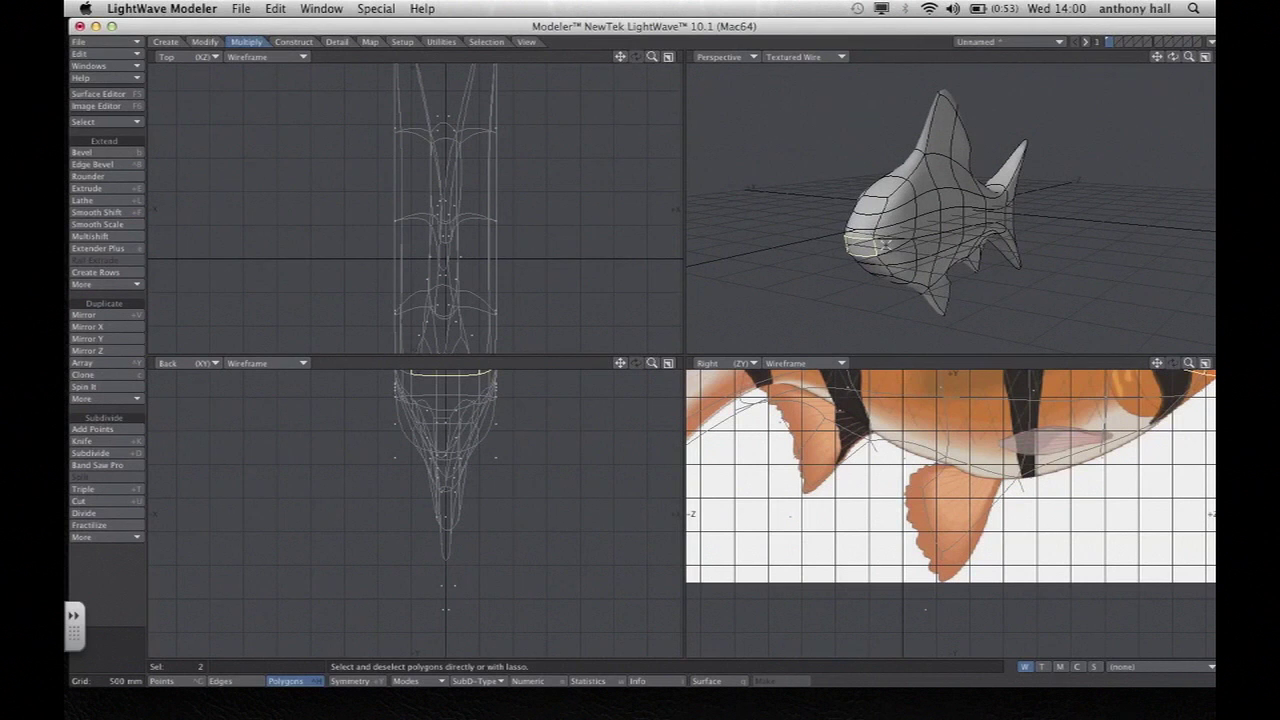
pyautogui.click(92, 164)
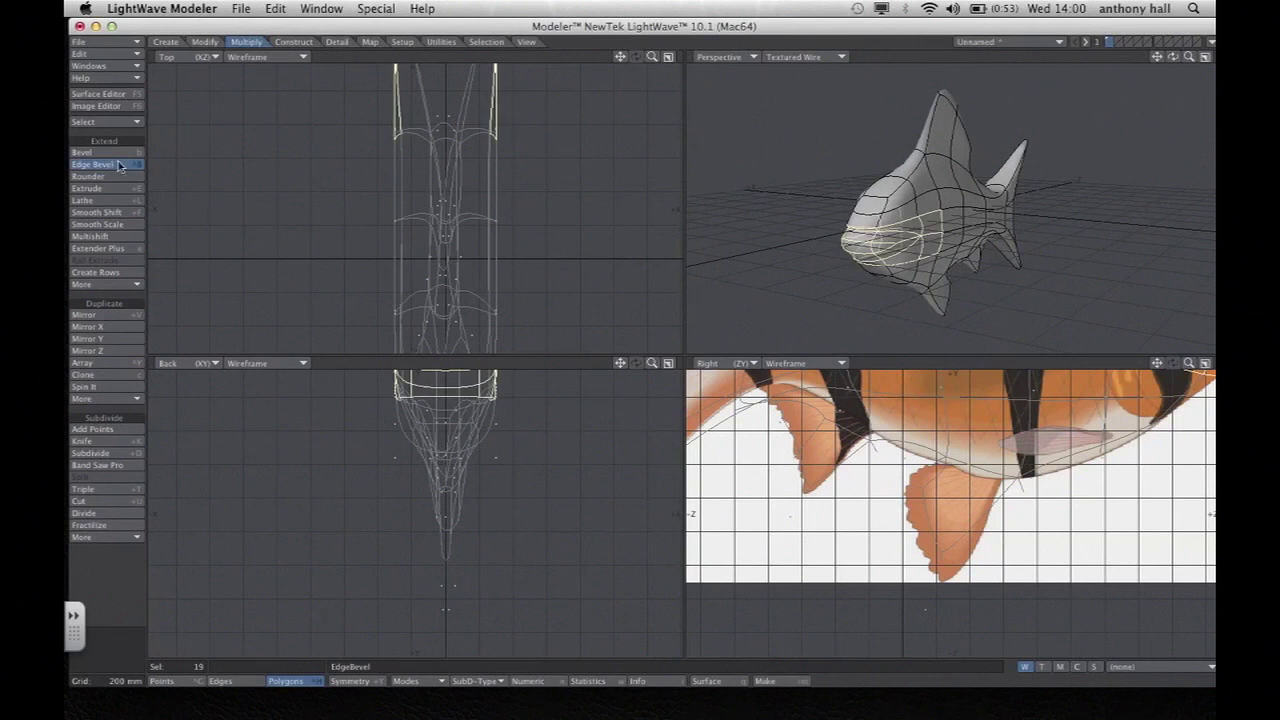
pyautogui.press('/')
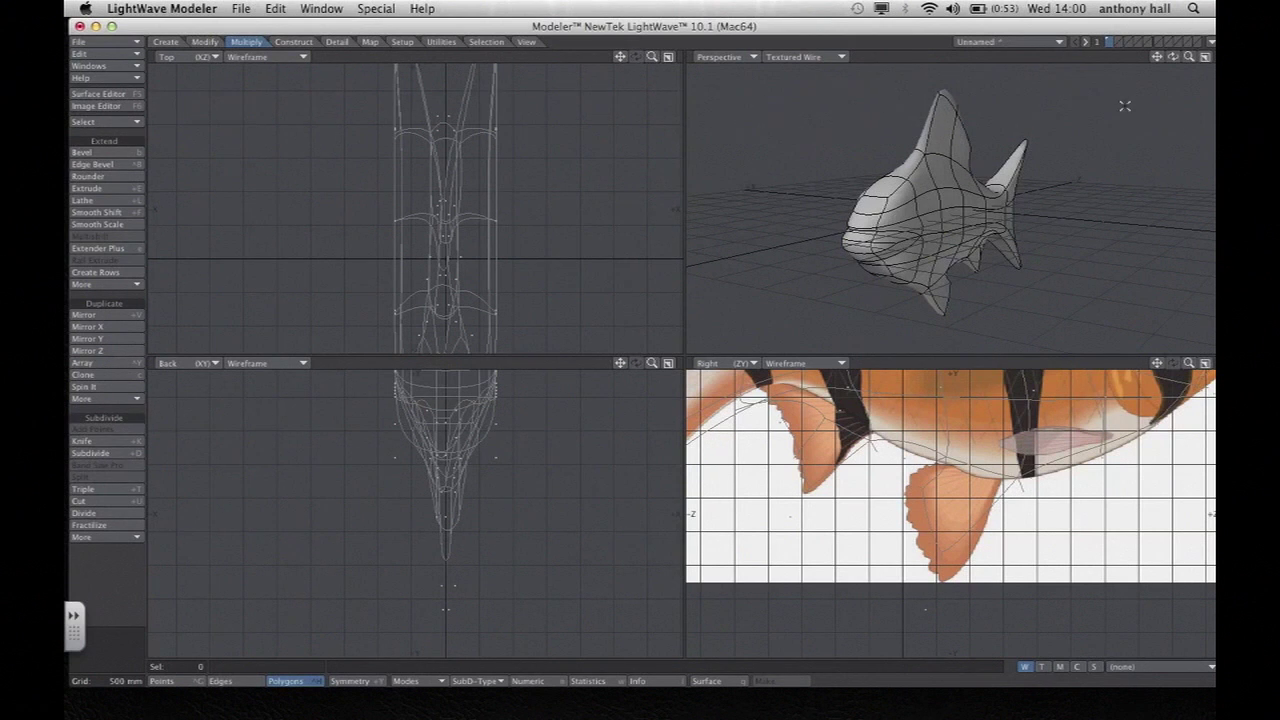
# Select the three polygons of the mouth strip, including both sides, and stretch them narrower in the top view.
pyautogui.moveTo(1188, 58); pyautogui.dragTo(1213, 58)
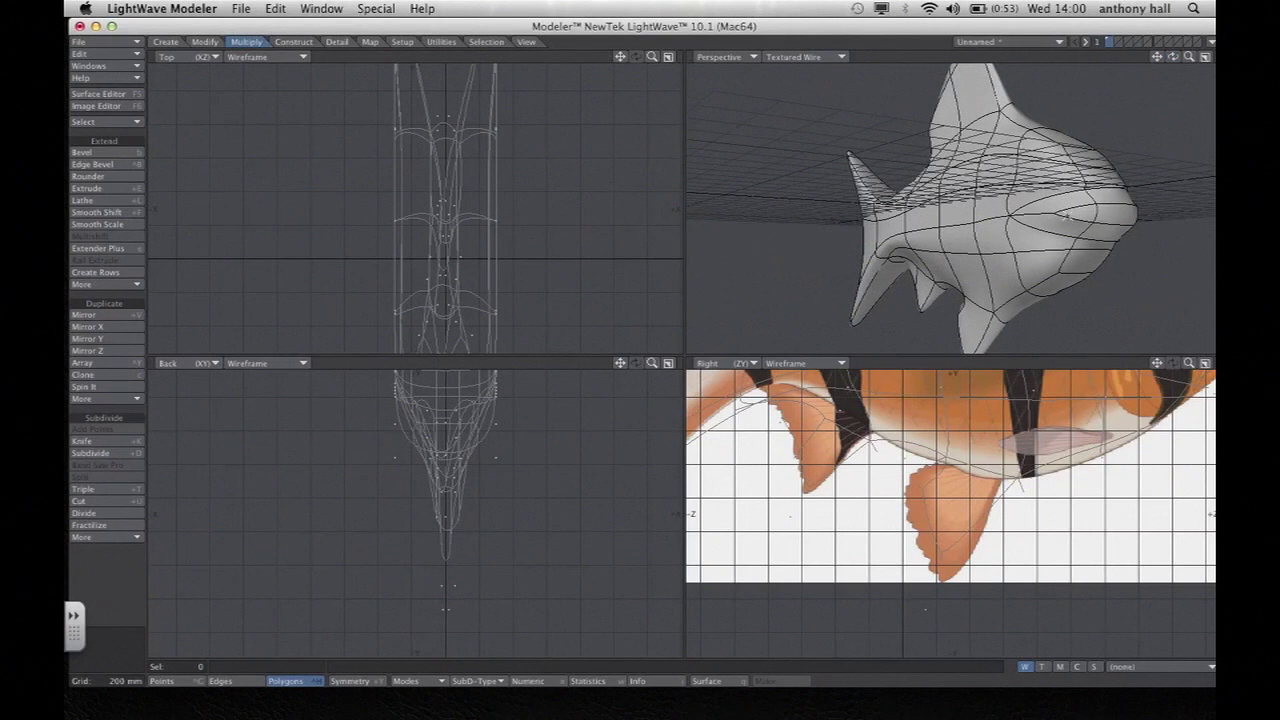
pyautogui.moveTo(1080, 212); pyautogui.dragTo(1106, 210)
pyautogui.moveTo(1173, 57); pyautogui.dragTo(1095, 57)
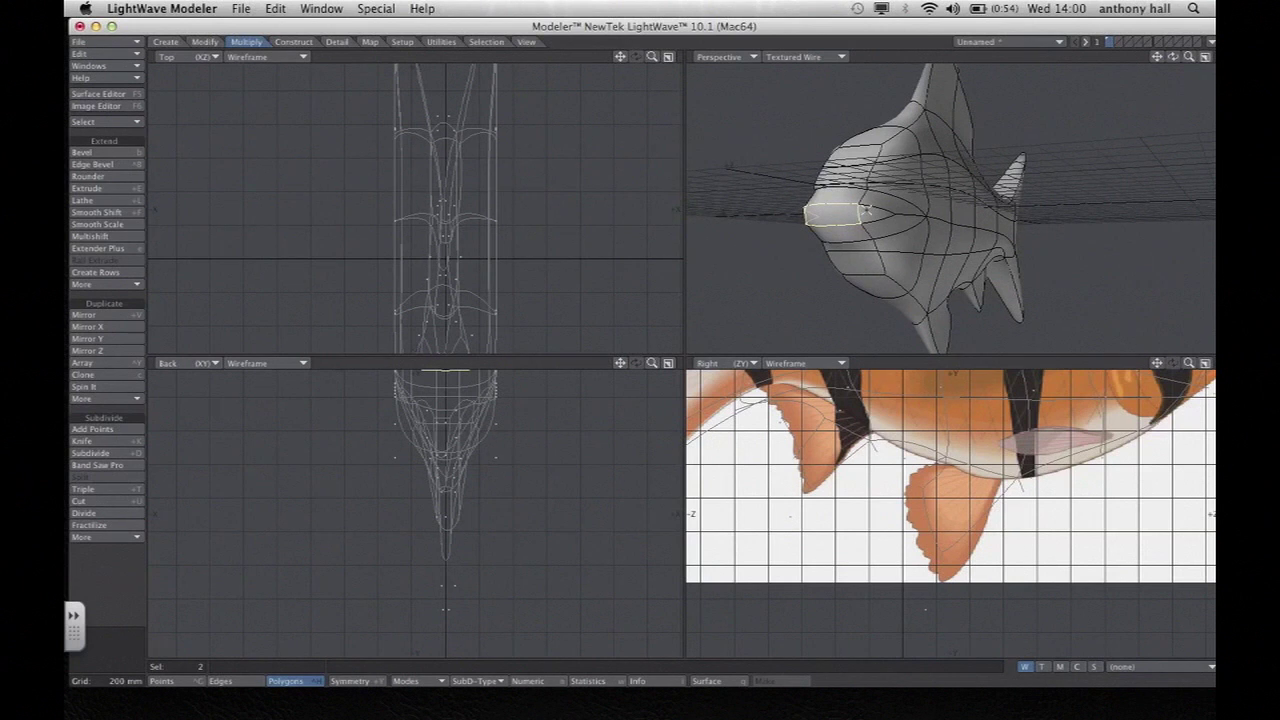
pyautogui.click(205, 41)
pyautogui.click(110, 152)
pyautogui.moveTo(621, 58); pyautogui.dragTo(633, 283)
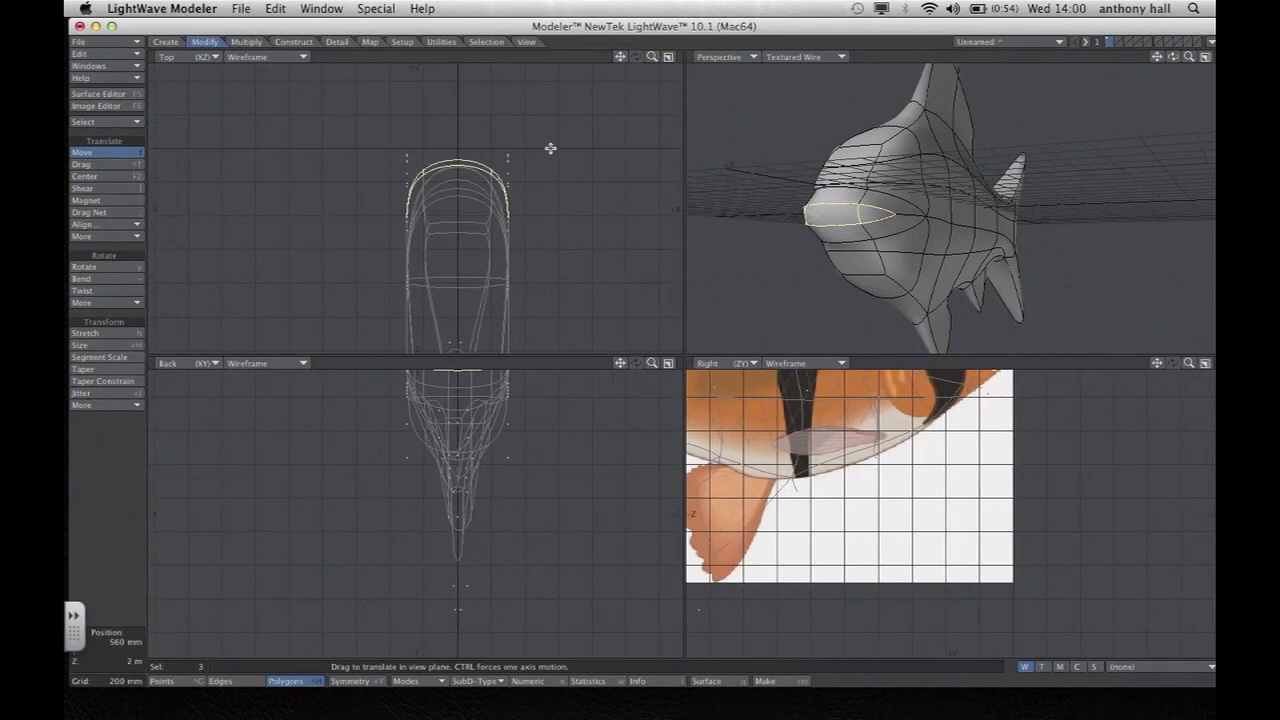
pyautogui.click(90, 333)
pyautogui.moveTo(460, 193); pyautogui.dragTo(431, 231)
# Push the mouth polygons back into the head in the top view and stretch them narrower again to open the mouth.
pyautogui.click(132, 154)
pyautogui.moveTo(484, 178); pyautogui.dragTo(481, 225)
pyautogui.click(100, 333)
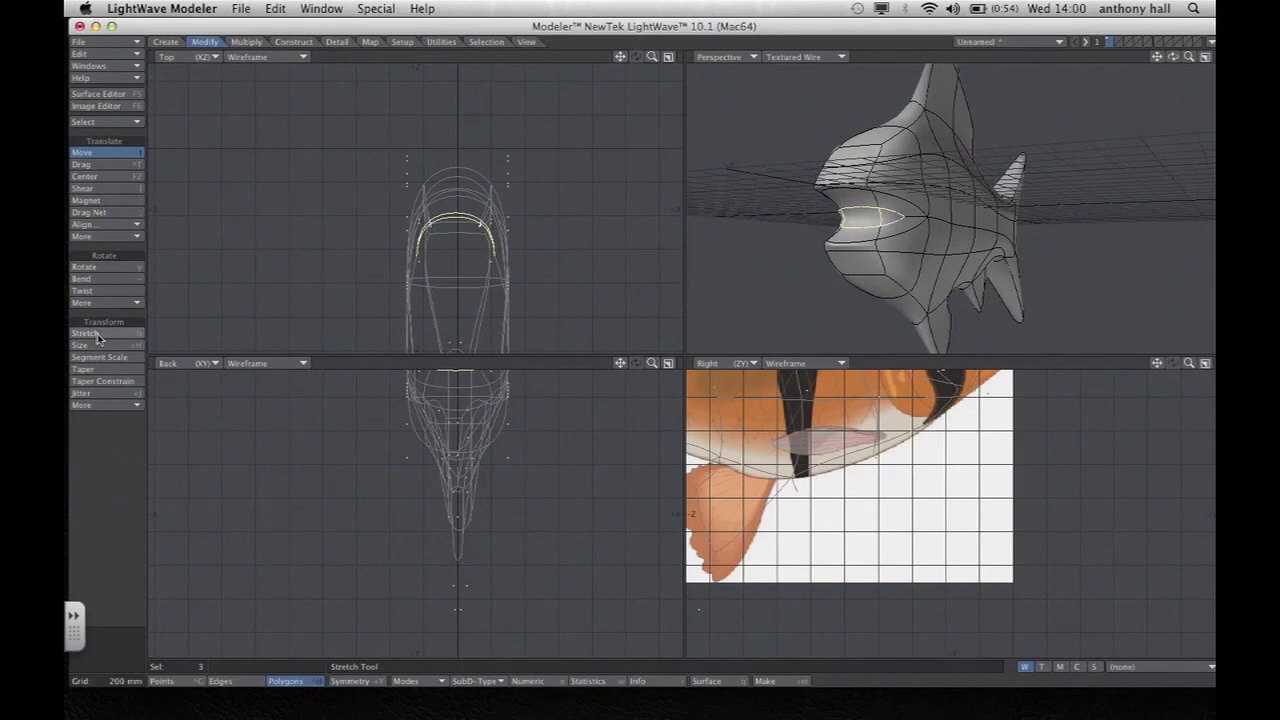
pyautogui.moveTo(478, 225)
pyautogui.mouseDown()
pyautogui.moveTo(433, 231)
pyautogui.moveTo(466, 238)
pyautogui.mouseUp()
pyautogui.click(116, 153)
pyautogui.moveTo(1173, 59)
pyautogui.mouseDown()
pyautogui.moveTo(1212, 85)
pyautogui.moveTo(1236, 62)
pyautogui.moveTo(1160, 62)
pyautogui.moveTo(1182, 74)
pyautogui.moveTo(1164, 58)
pyautogui.mouseUp()
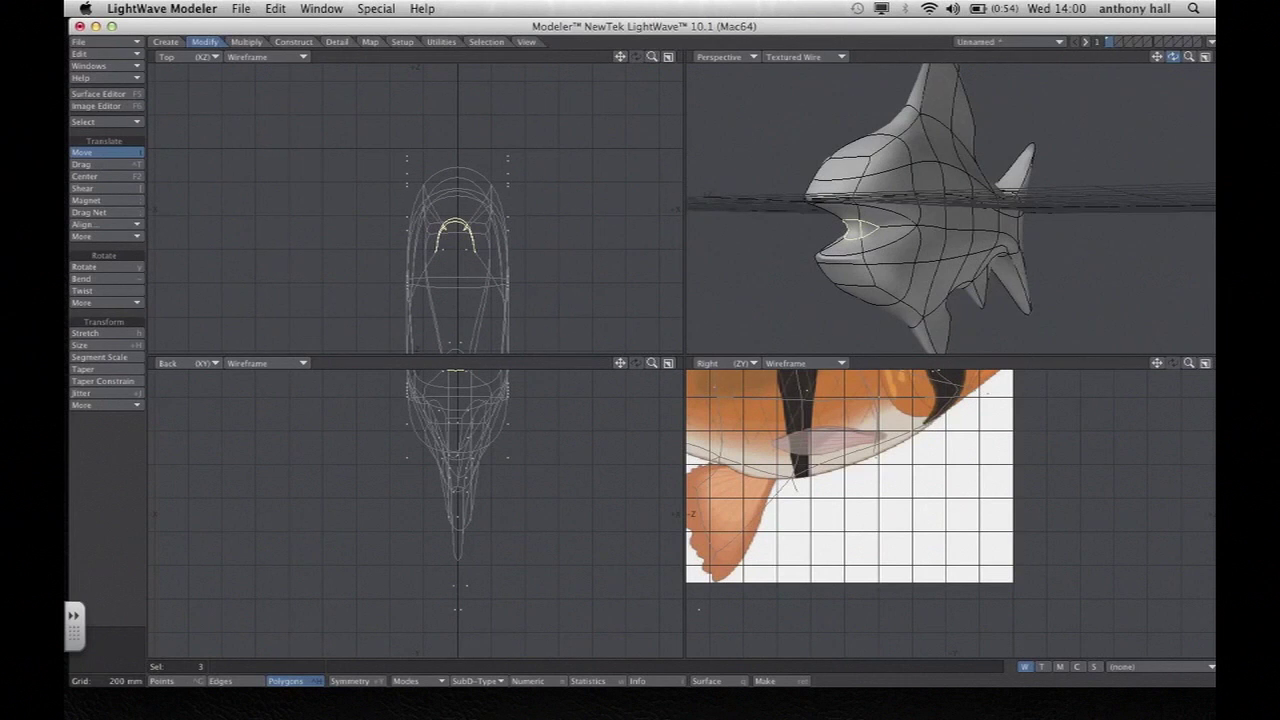
# Inset the inner mouth polygons with Multishift and move them deeper into the head to form the mouth cavity.
pyautogui.click(246, 42)
pyautogui.click(112, 236)
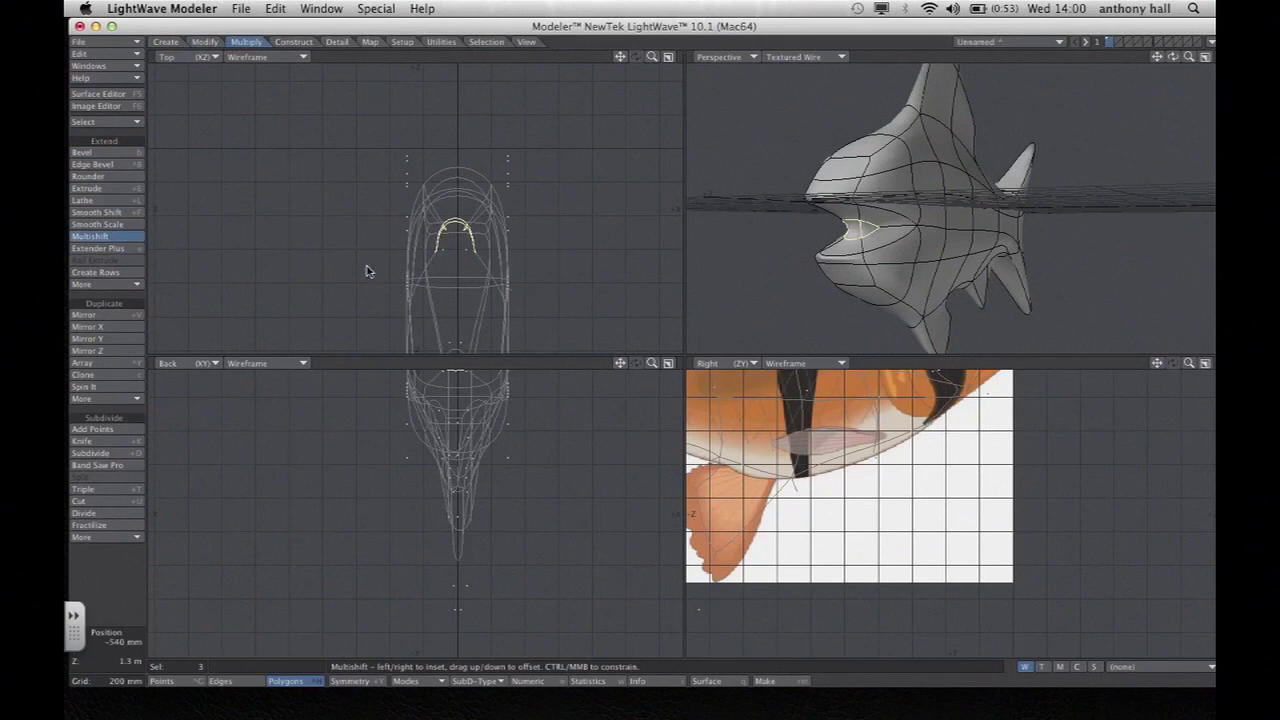
pyautogui.moveTo(451, 252); pyautogui.dragTo(476, 239)
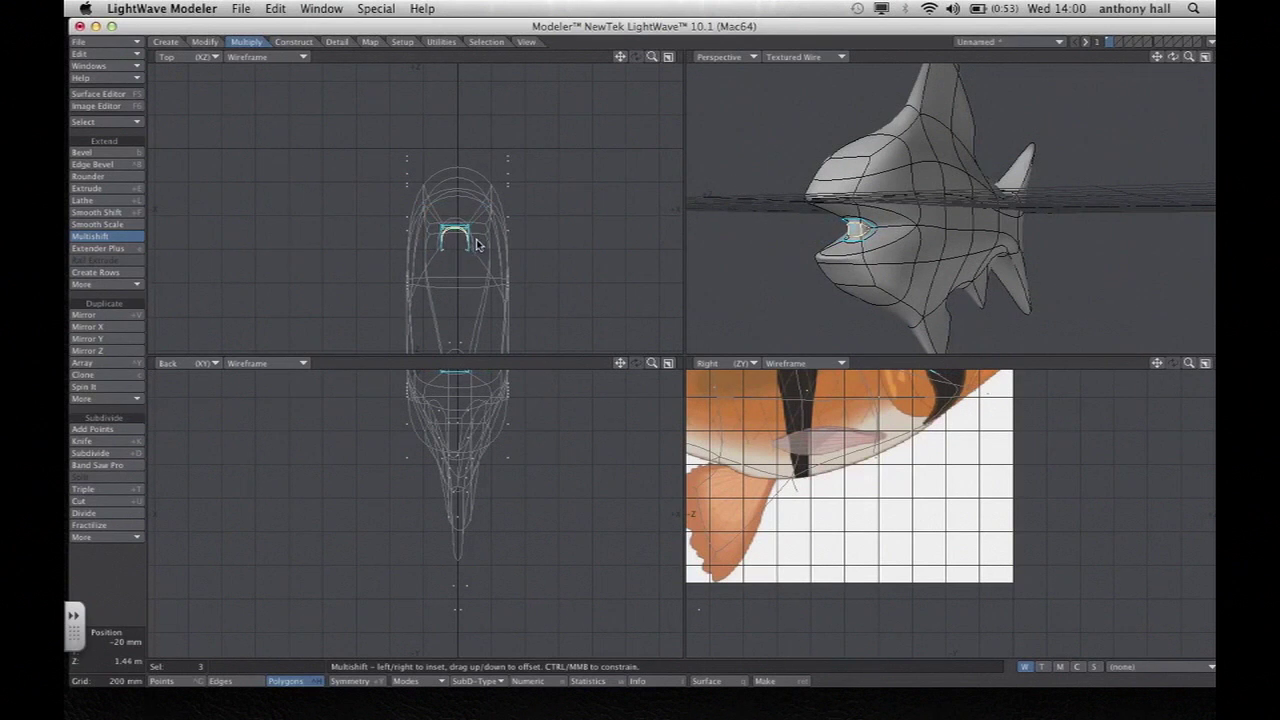
pyautogui.press('t')
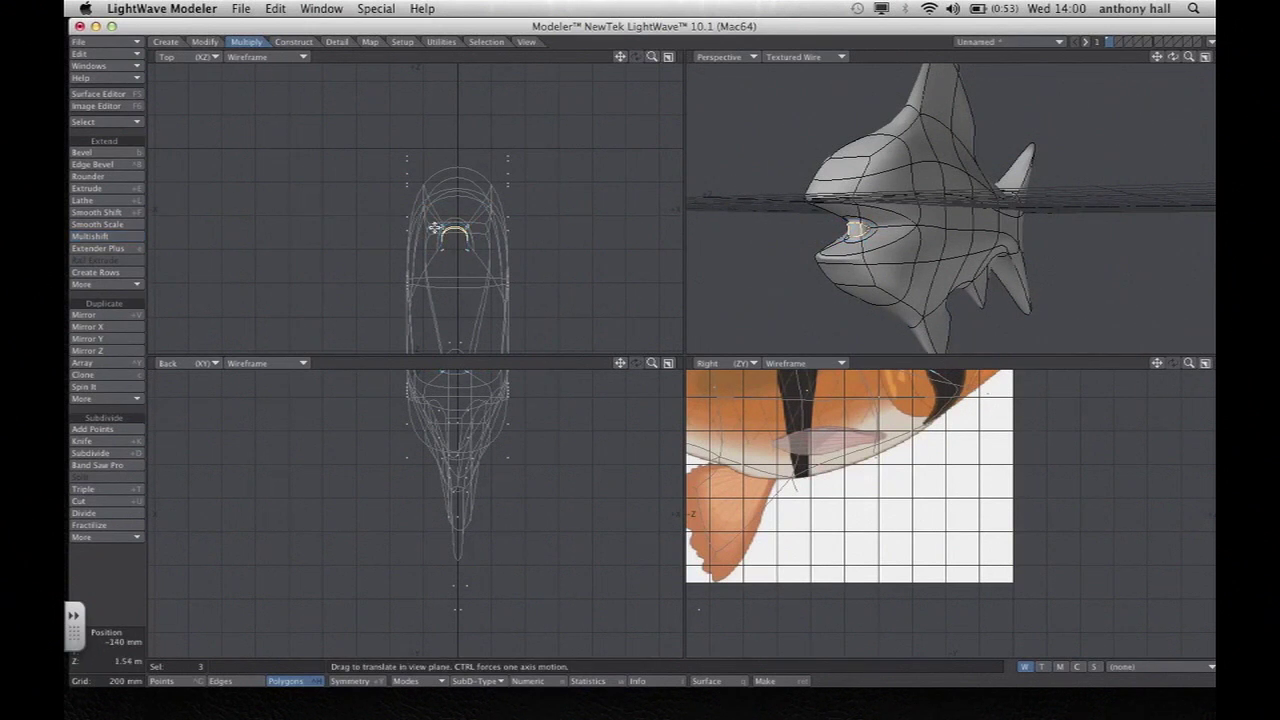
pyautogui.moveTo(462, 242)
pyautogui.mouseDown()
pyautogui.moveTo(458, 283)
pyautogui.moveTo(460, 241)
pyautogui.mouseUp()
pyautogui.press('space')
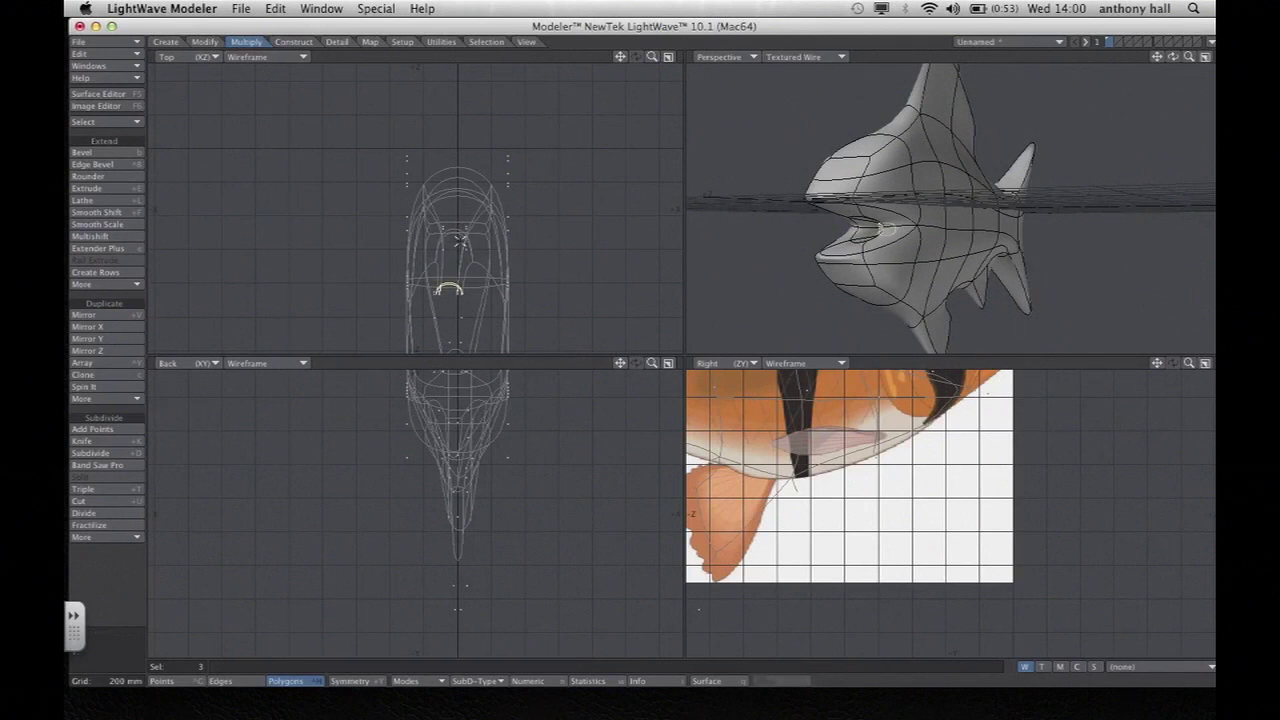
pyautogui.press('/')
# Select the eye-area polygon on each side of the head and apply Edge Bevel to both, clearing the selection.
pyautogui.moveTo(1173, 57); pyautogui.dragTo(1061, 125)
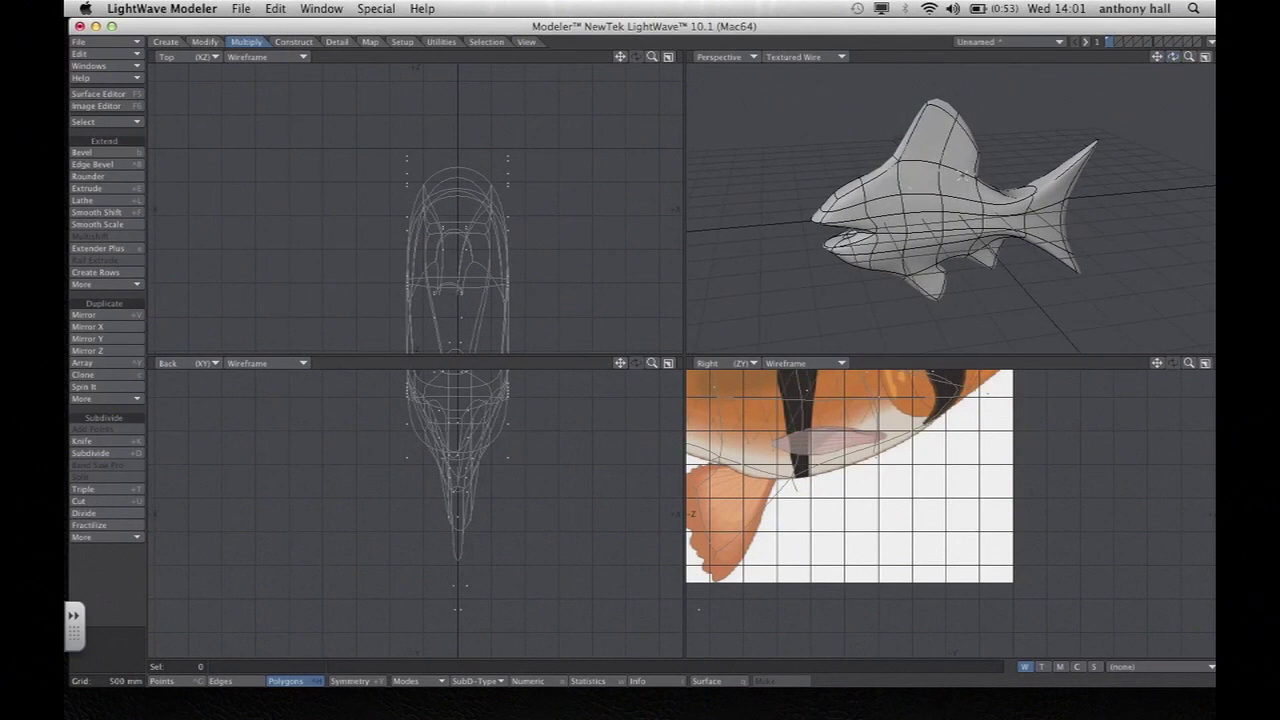
pyautogui.click(887, 212)
pyautogui.moveTo(1181, 57); pyautogui.dragTo(1119, 126)
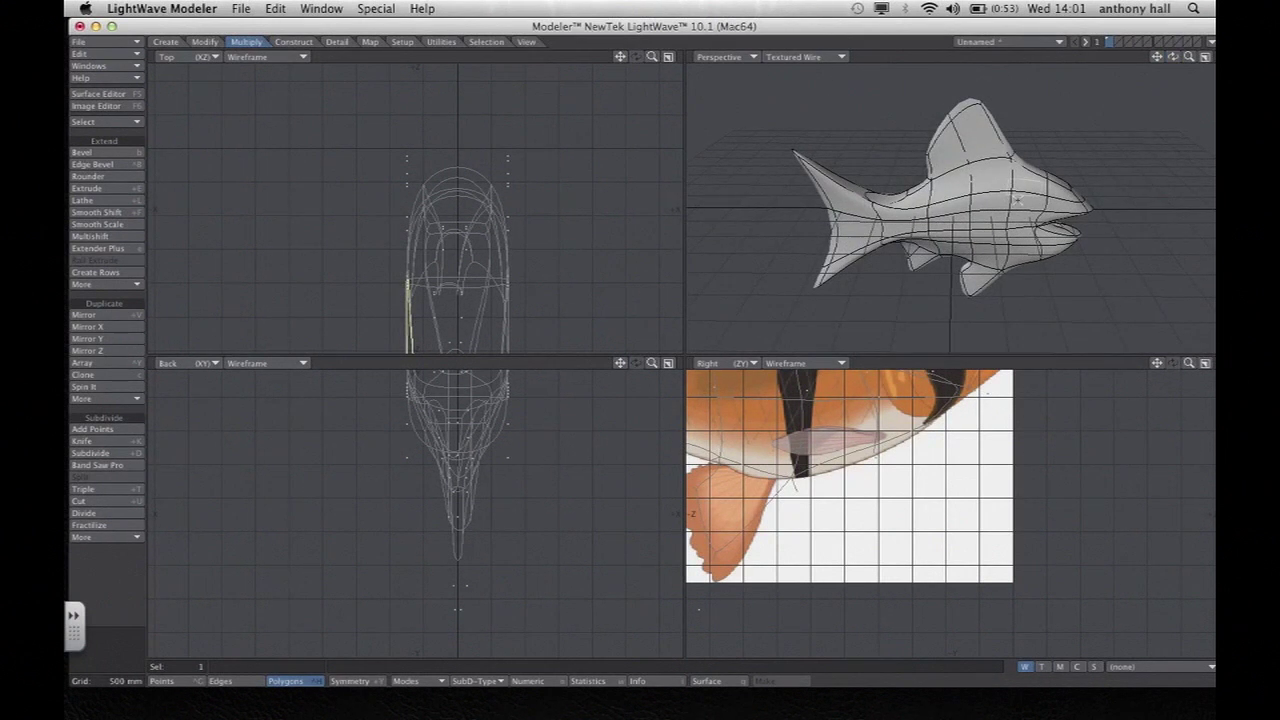
pyautogui.click(1025, 200)
pyautogui.click(106, 166)
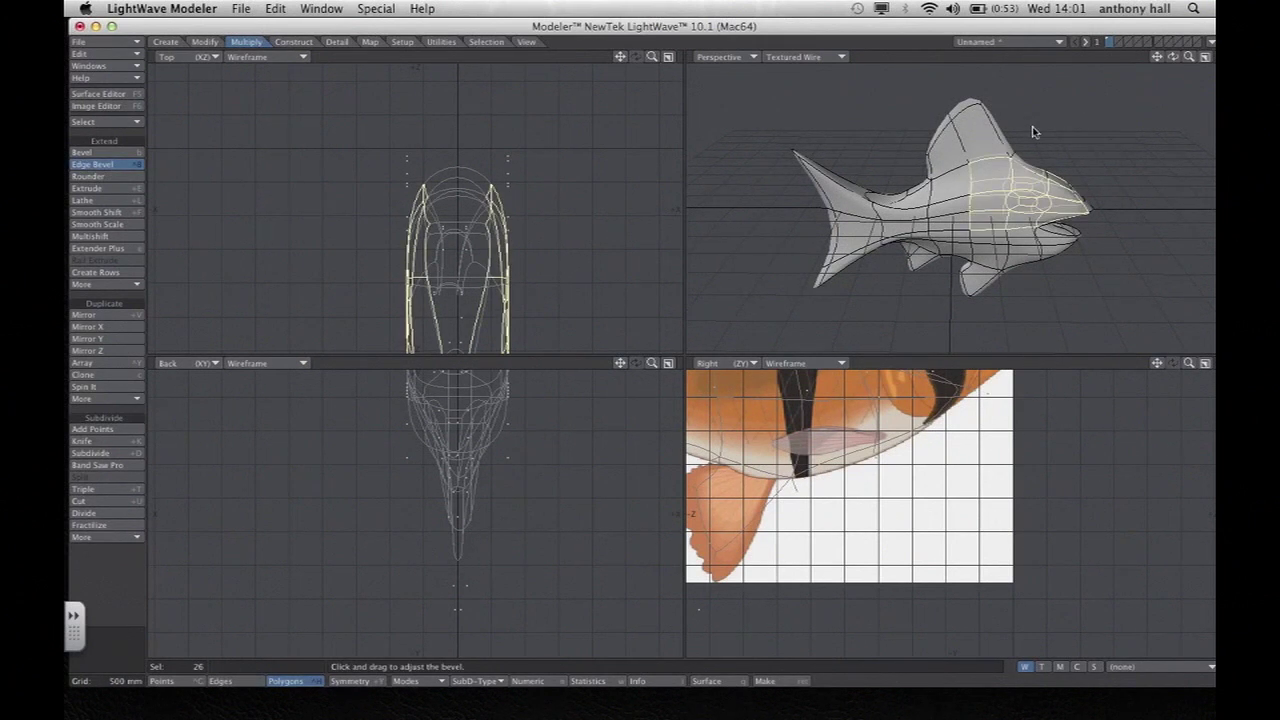
pyautogui.hotkey('ctrl', 'z')
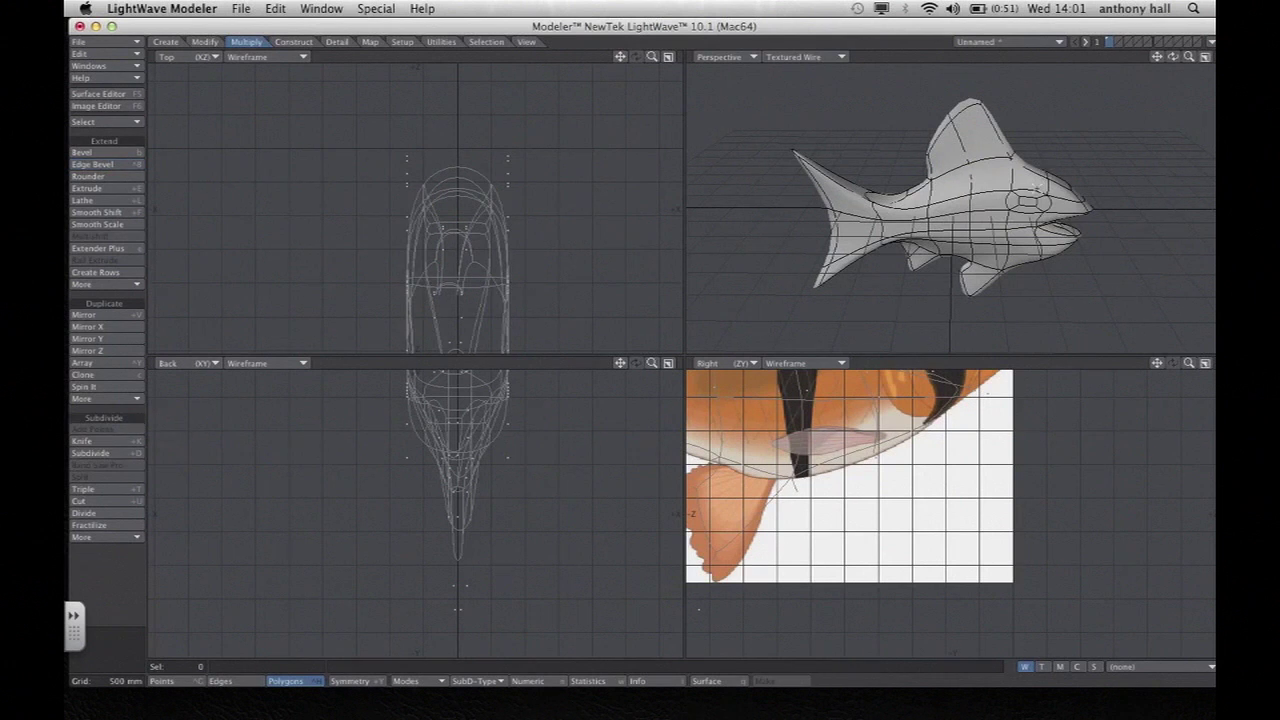
# Select the five beveled eye-area polygons on each side of the head and Smooth Shift them slightly outward as raised eye sockets.
pyautogui.moveTo(1044, 202); pyautogui.dragTo(1032, 198)
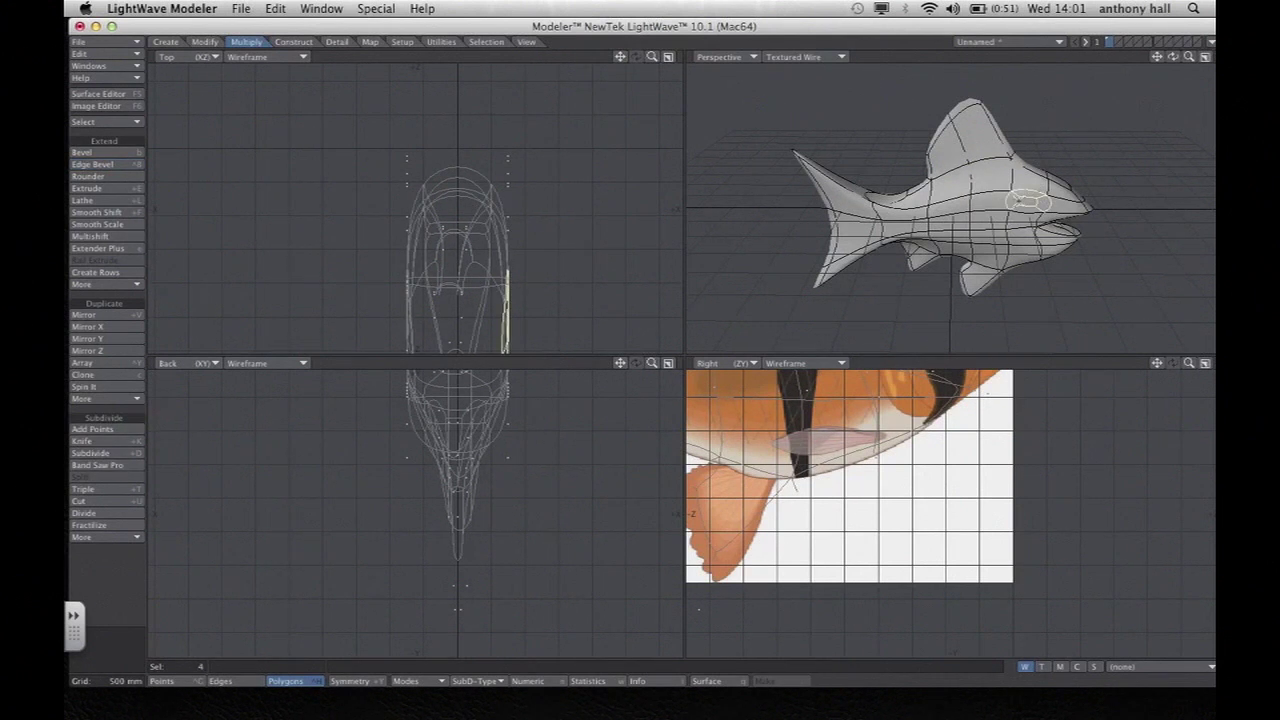
pyautogui.moveTo(1175, 59); pyautogui.dragTo(975, 72)
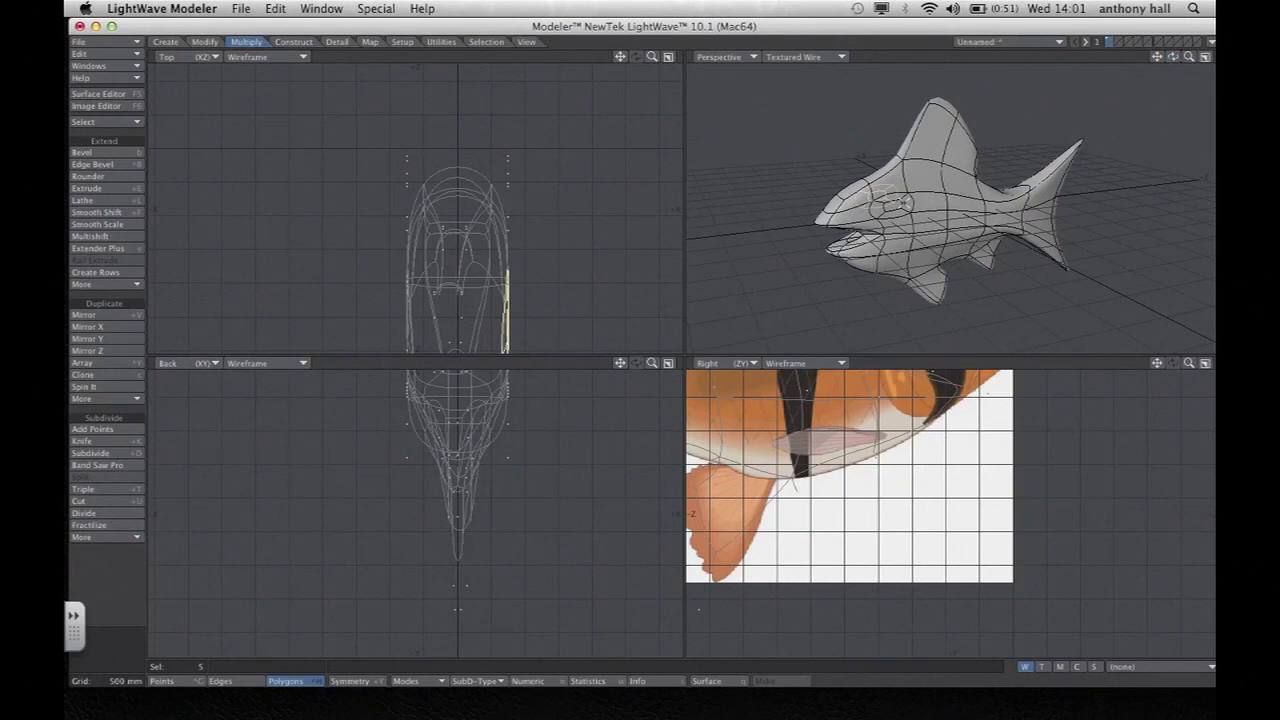
pyautogui.keyDown('shift'); pyautogui.moveTo(906, 203); pyautogui.dragTo(876, 208); pyautogui.keyUp('shift')
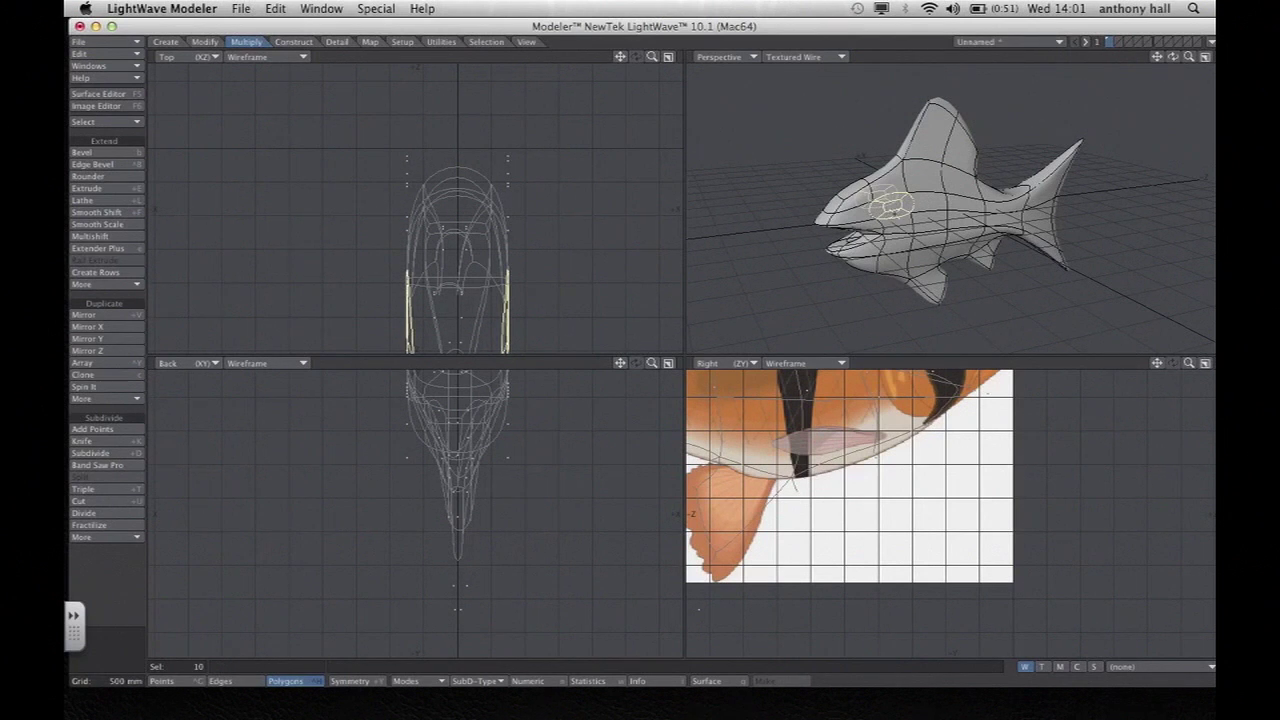
pyautogui.moveTo(1174, 58); pyautogui.dragTo(1176, 60)
pyautogui.click(96, 212)
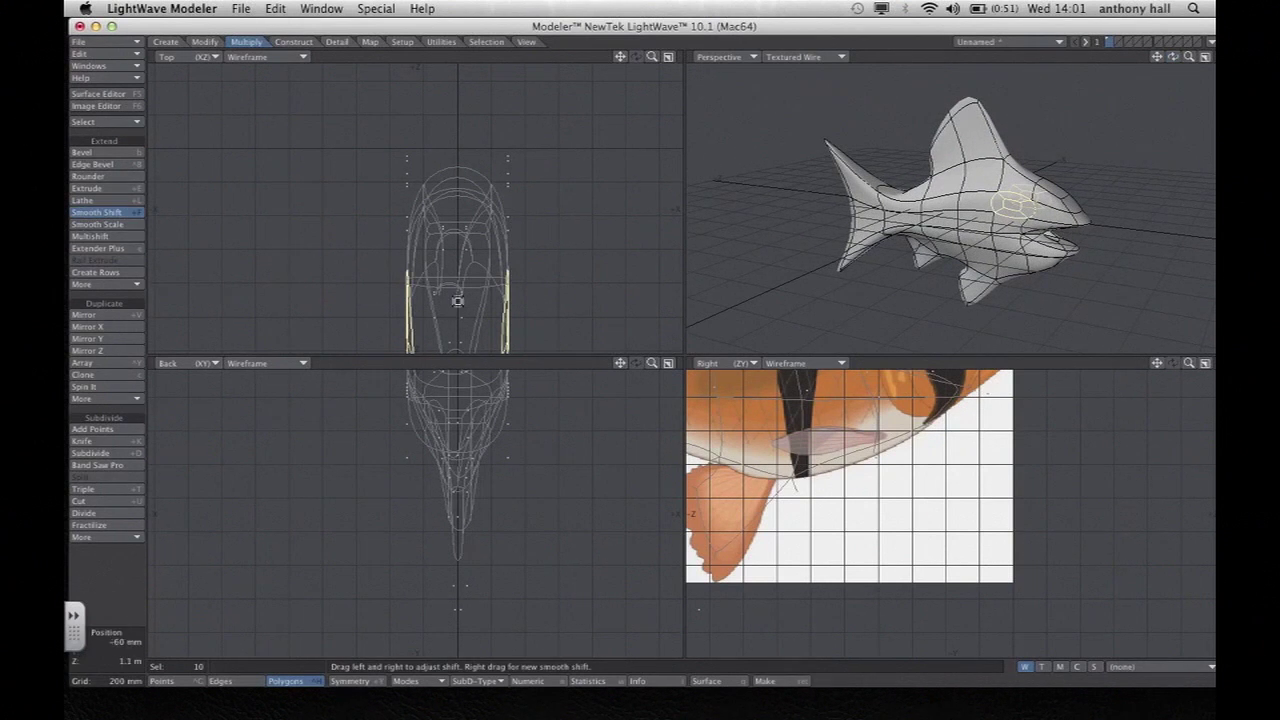
pyautogui.moveTo(459, 301); pyautogui.dragTo(475, 293)
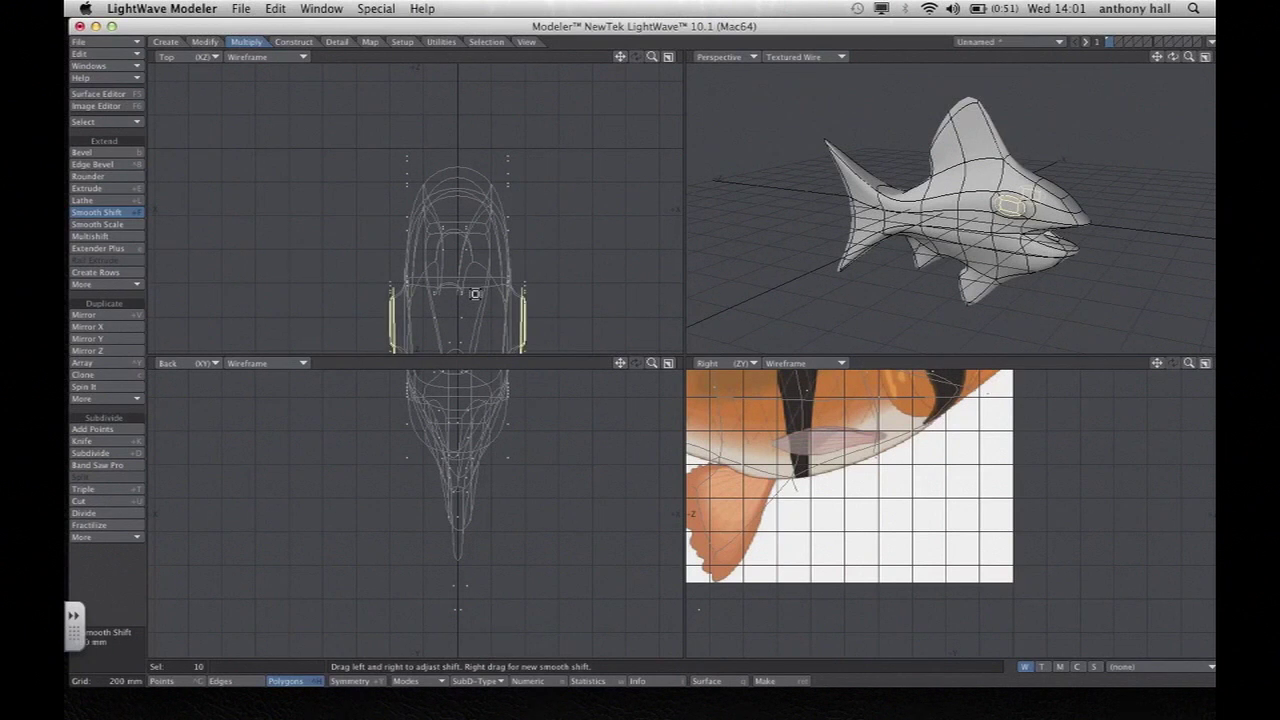
pyautogui.moveTo(1188, 59); pyautogui.dragTo(1105, 60)
pyautogui.moveTo(444, 309); pyautogui.dragTo(437, 308)
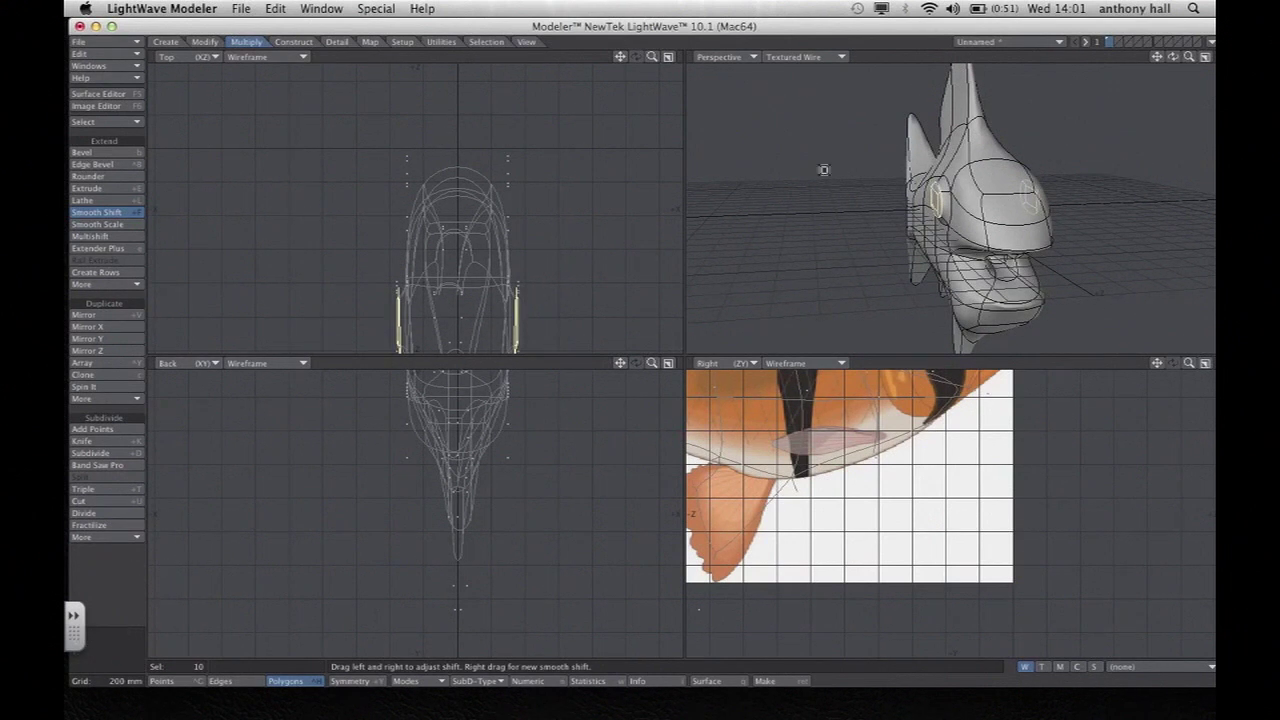
# Deselect the outer ring around both eyes, keeping only the central polygon on each side, and Smooth Shift these two outward.
pyautogui.moveTo(1173, 57); pyautogui.dragTo(1213, 60)
pyautogui.press('space')
pyautogui.click(1037, 186)
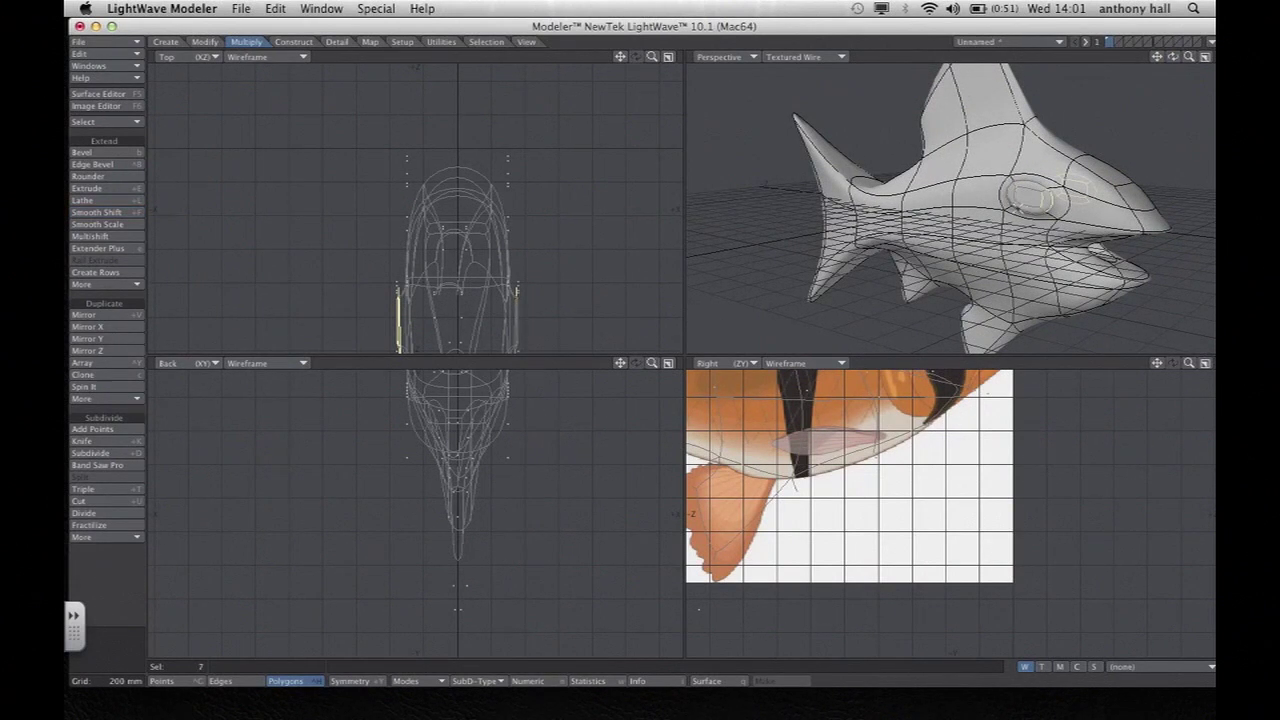
pyautogui.moveTo(1173, 58); pyautogui.dragTo(1171, 59)
pyautogui.moveTo(893, 192); pyautogui.dragTo(851, 198)
pyautogui.click(872, 214)
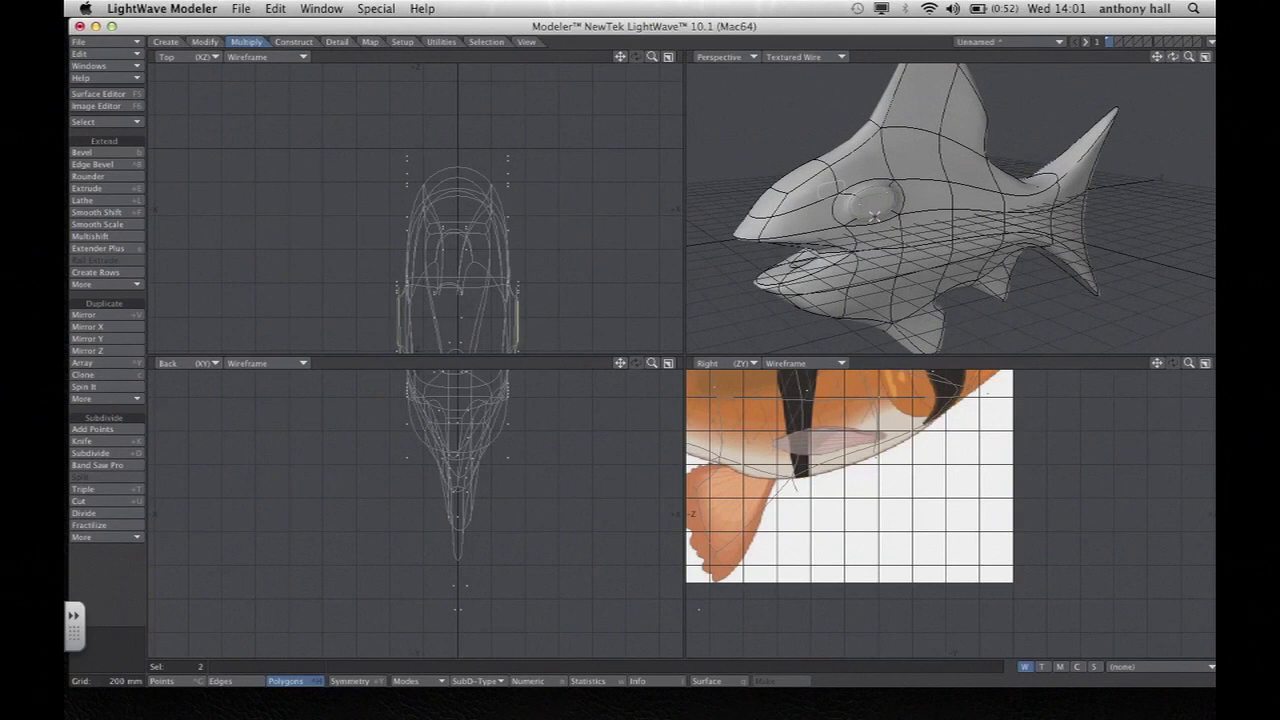
pyautogui.click(95, 213)
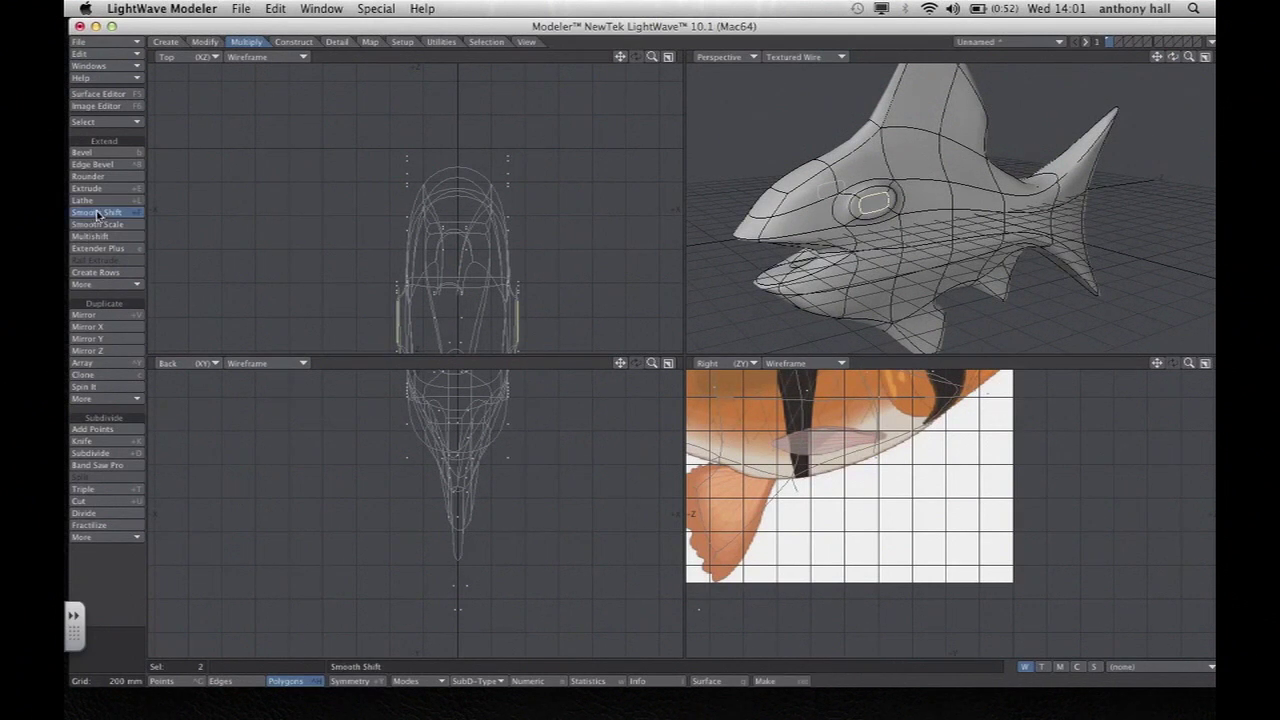
pyautogui.moveTo(449, 303); pyautogui.dragTo(455, 303)
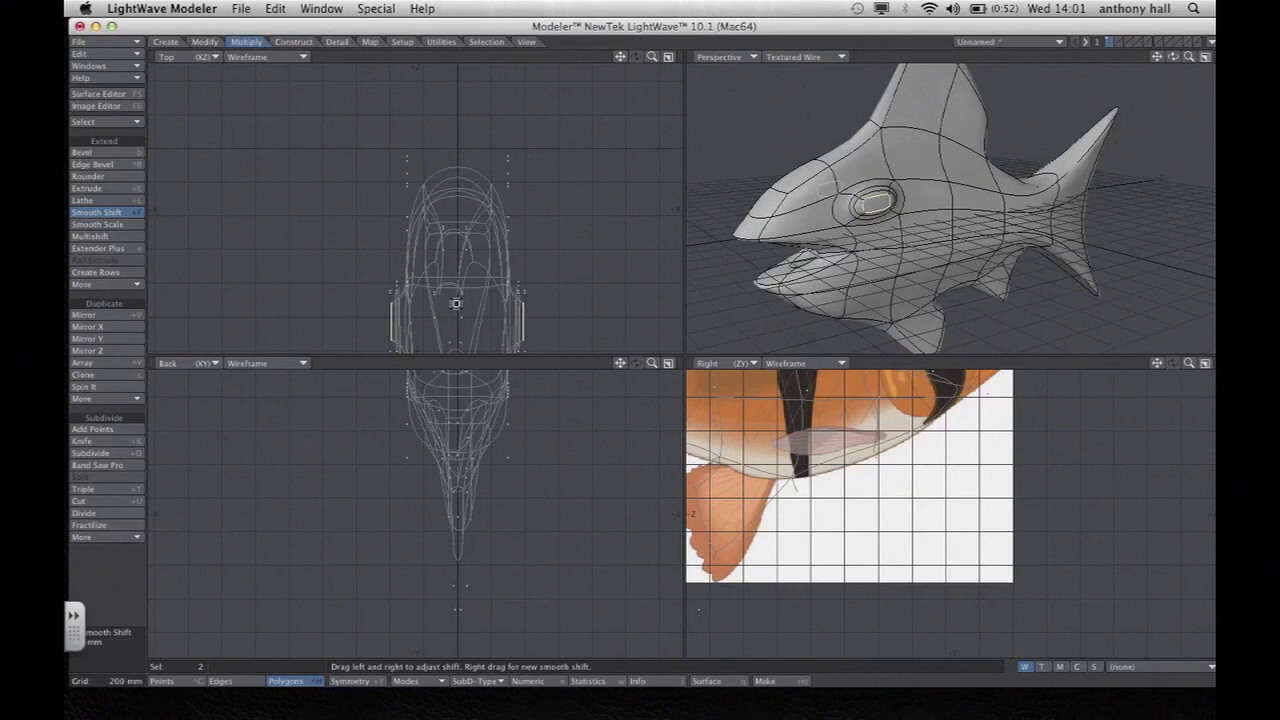